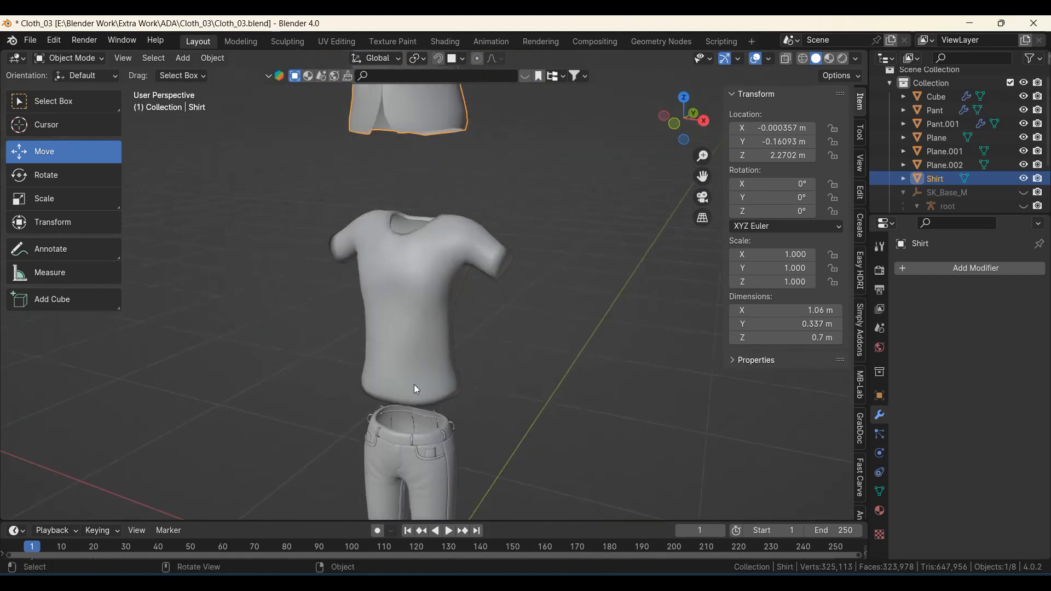
{"action": "middle_click_drag", "start_coordinate": [424, 342], "coordinate": [449, 368]}
{"action": "middle_click_drag", "start_coordinate": [449, 368], "coordinate": [445, 337], "text": "shift"}
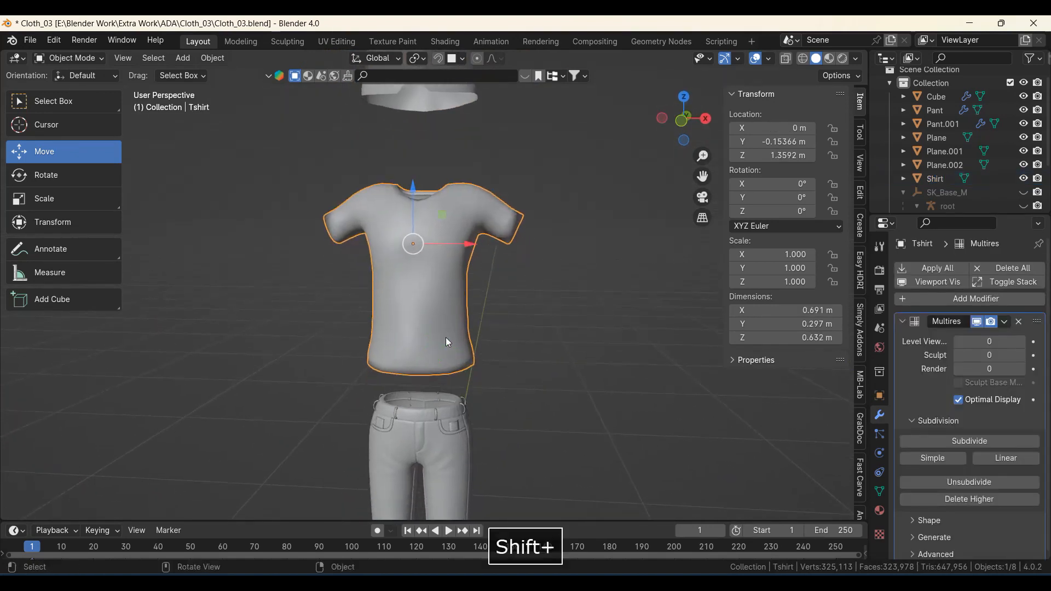
{"action": "key", "text": "g"}
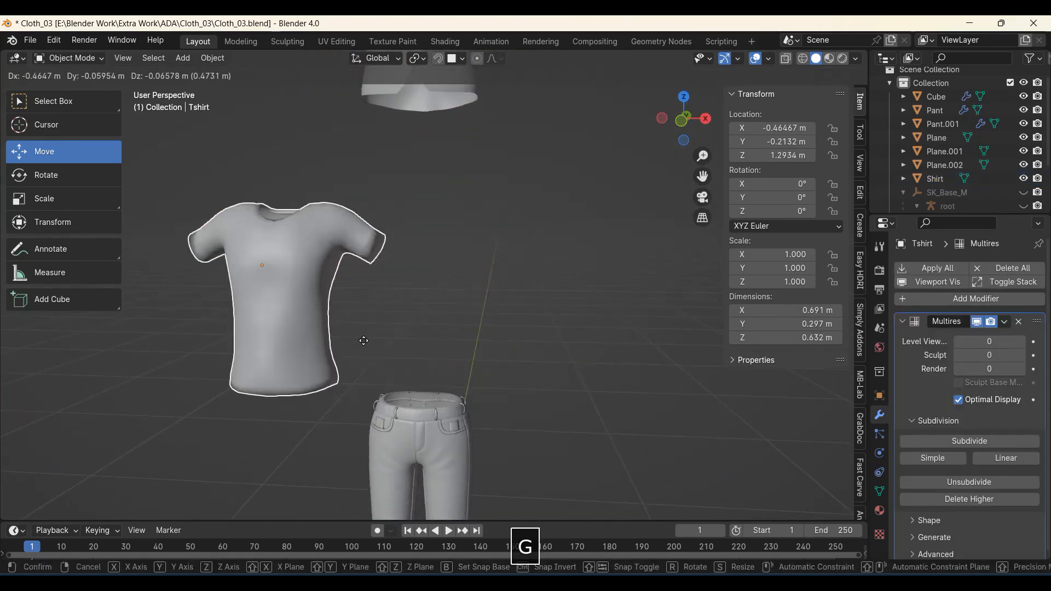
{"action": "right_click", "coordinate": [465, 355]}
{"action": "scroll", "coordinate": [464, 351], "scroll_direction": "up", "scroll_amount": 2}
{"action": "middle_click_drag", "start_coordinate": [464, 350], "coordinate": [425, 389]}
{"action": "scroll", "coordinate": [424, 390], "scroll_direction": "up", "scroll_amount": 1}
{"action": "middle_click_drag", "start_coordinate": [461, 307], "coordinate": [476, 356], "text": "ctrl"}
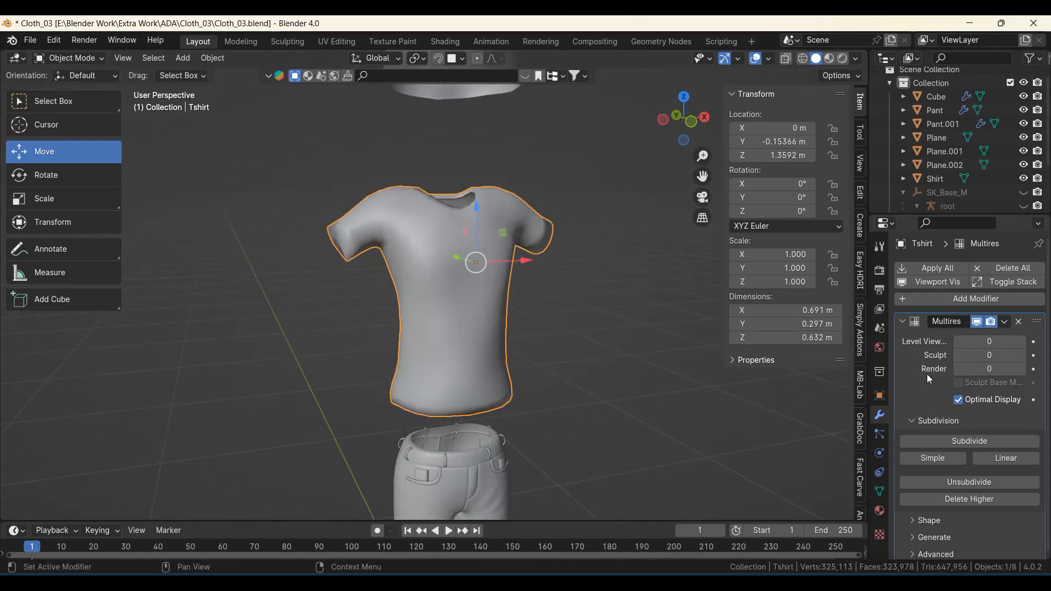
Subdivide the T-shirt's Multires modifier up to level 4.
{"action": "scroll", "coordinate": [928, 376], "scroll_direction": "down", "scroll_amount": 1}
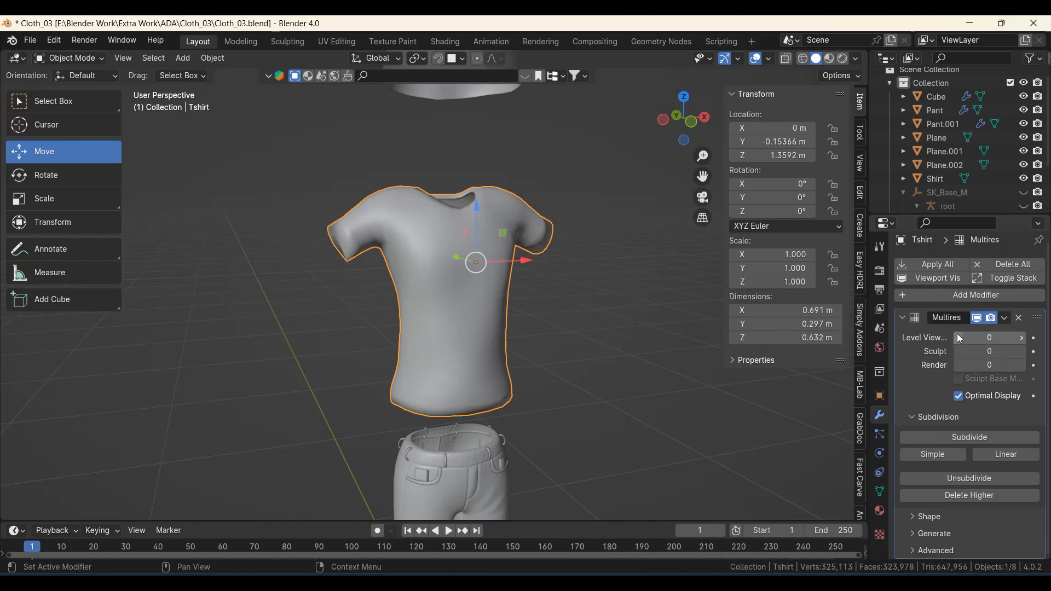
{"action": "left_click", "coordinate": [952, 443]}
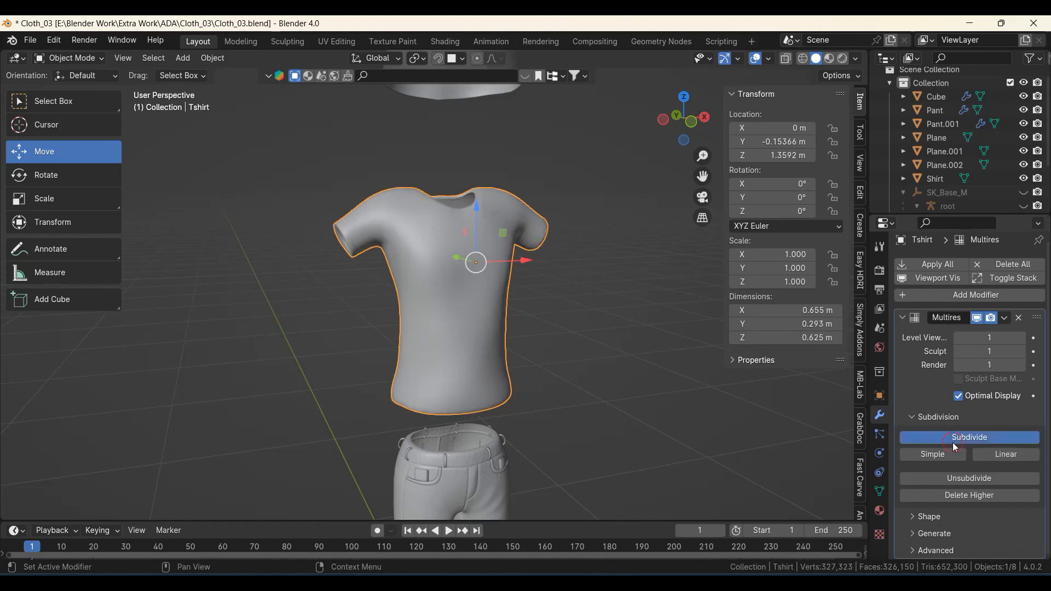
{"action": "left_click", "coordinate": [952, 443]}
{"action": "middle_click_drag", "start_coordinate": [714, 431], "coordinate": [641, 440]}
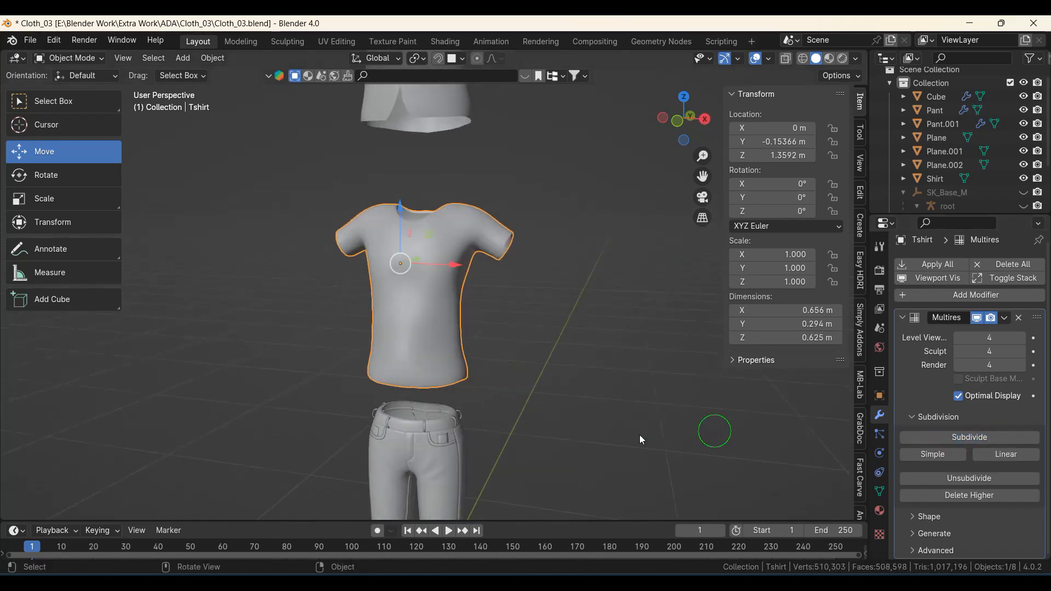
Check the Multires modifier on the pants and reselect the T-shirt.
{"action": "left_click", "coordinate": [434, 473]}
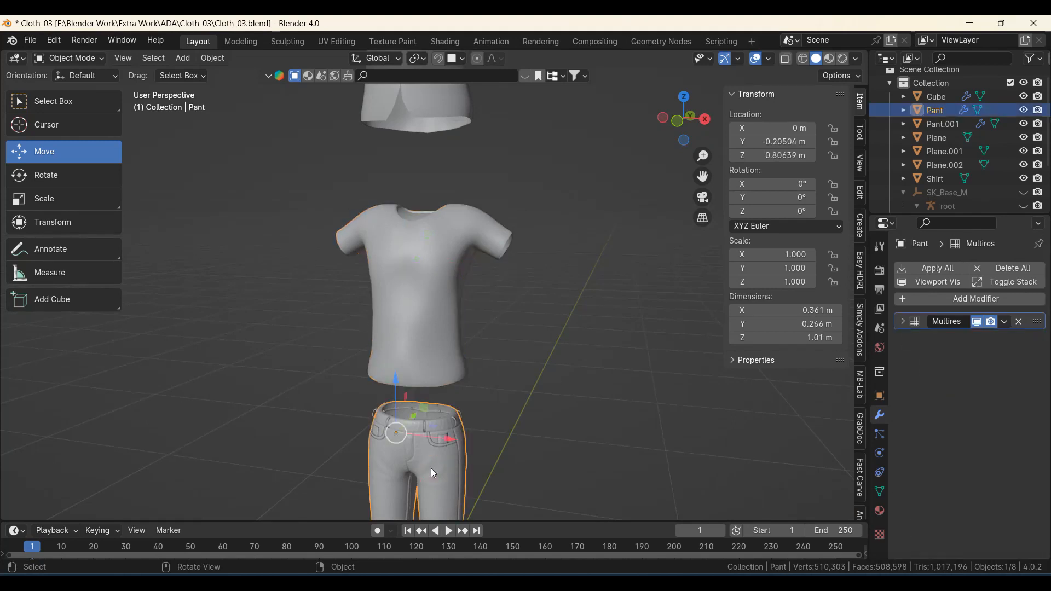
{"action": "left_click", "coordinate": [903, 322]}
{"action": "left_click", "coordinate": [433, 286]}
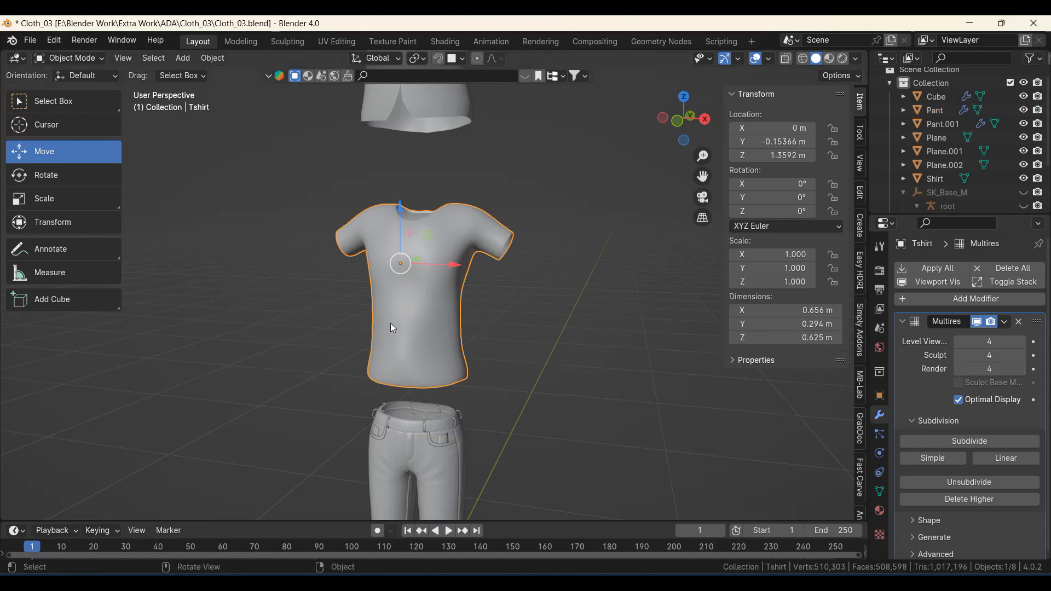
Enter Sculpt Mode on the T-shirt and enable X-axis symmetry.
{"action": "middle_click_drag", "start_coordinate": [385, 307], "coordinate": [439, 353]}
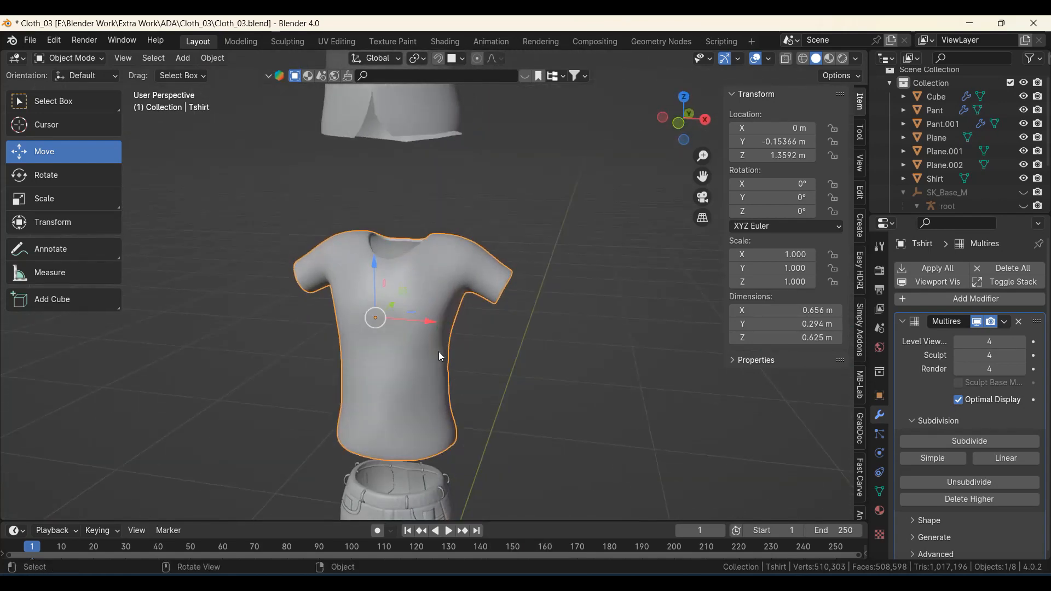
{"action": "middle_click_drag", "start_coordinate": [394, 327], "coordinate": [434, 380]}
{"action": "scroll", "coordinate": [448, 345], "scroll_direction": "up", "scroll_amount": 2}
{"action": "scroll", "coordinate": [435, 284], "scroll_direction": "down", "scroll_amount": 3}
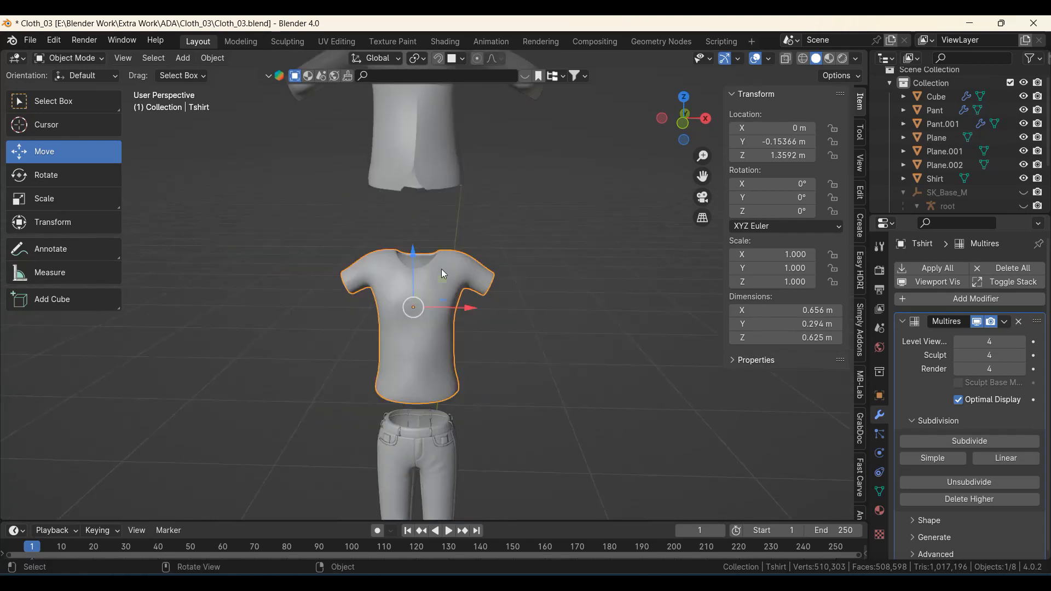
{"action": "key", "text": "Tab"}
{"action": "left_click", "coordinate": [436, 364]}
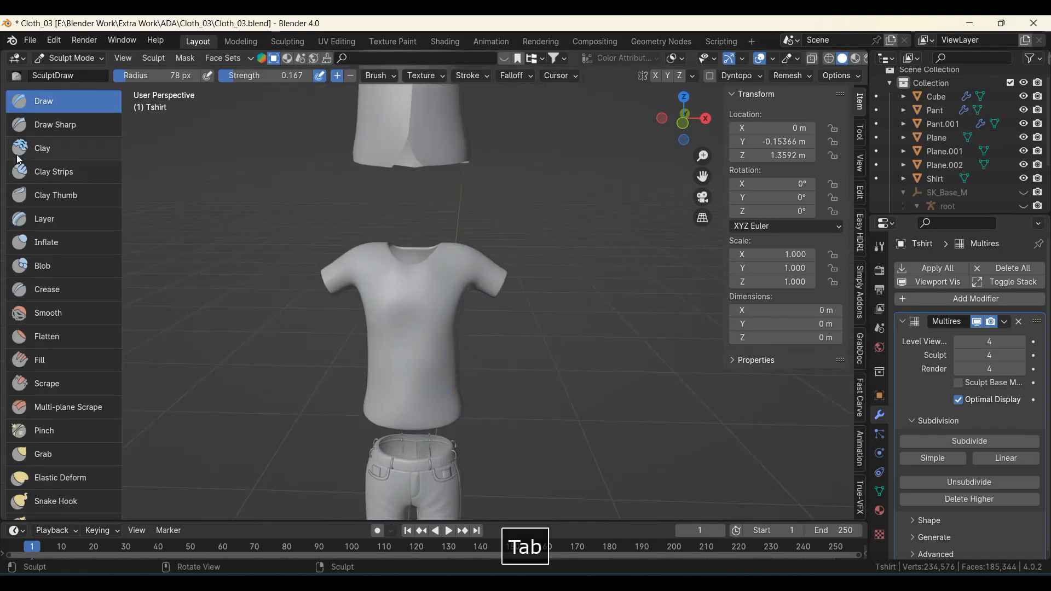
{"action": "scroll", "coordinate": [420, 373], "scroll_direction": "up", "scroll_amount": 2}
{"action": "key", "text": "KP_1"}
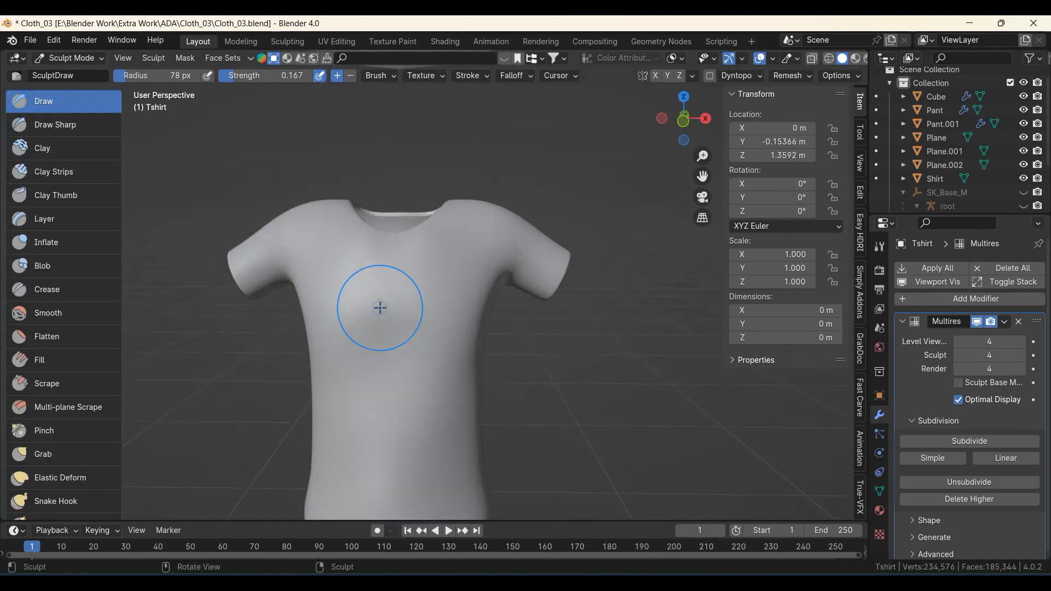
{"action": "left_click", "coordinate": [655, 75]}
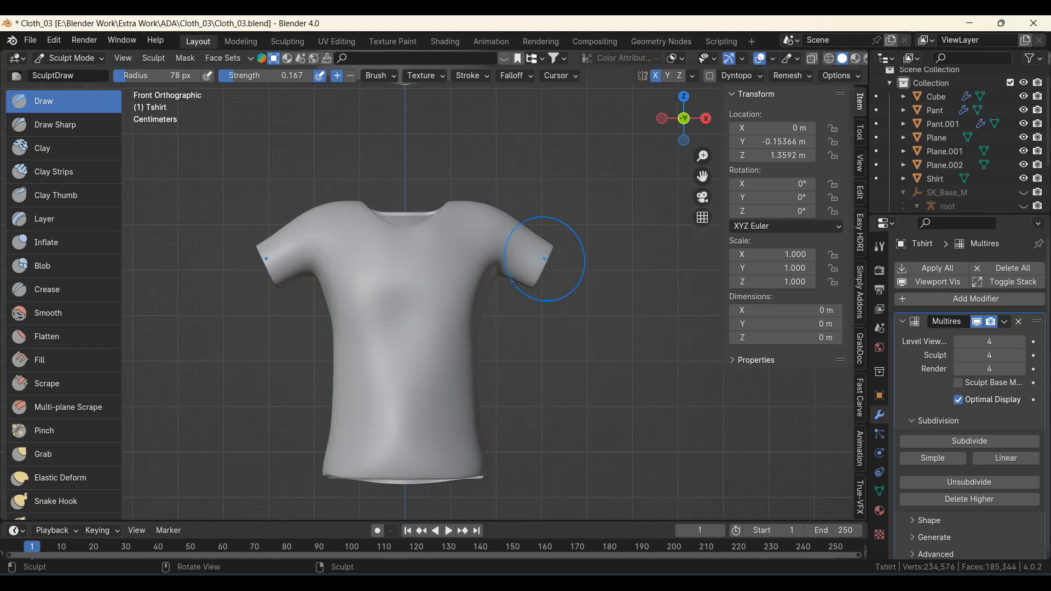
Set the Draw brush radius to 91 px and undo the trial stroke on the shoulder.
{"action": "scroll", "coordinate": [488, 268], "scroll_direction": "up", "scroll_amount": 3}
{"action": "middle_click_drag", "start_coordinate": [488, 268], "coordinate": [446, 356], "text": "shift"}
{"action": "scroll", "coordinate": [446, 356], "scroll_direction": "up", "scroll_amount": 4}
{"action": "key", "text": "f"}
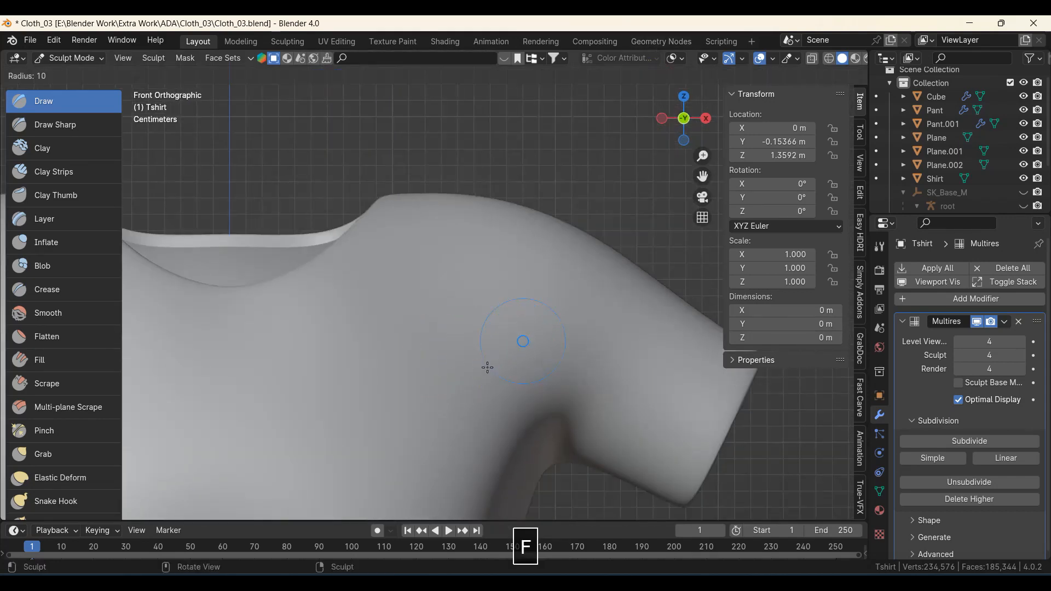
{"action": "left_click", "coordinate": [530, 394]}
{"action": "middle_click_drag", "start_coordinate": [530, 394], "coordinate": [551, 235], "text": "shift"}
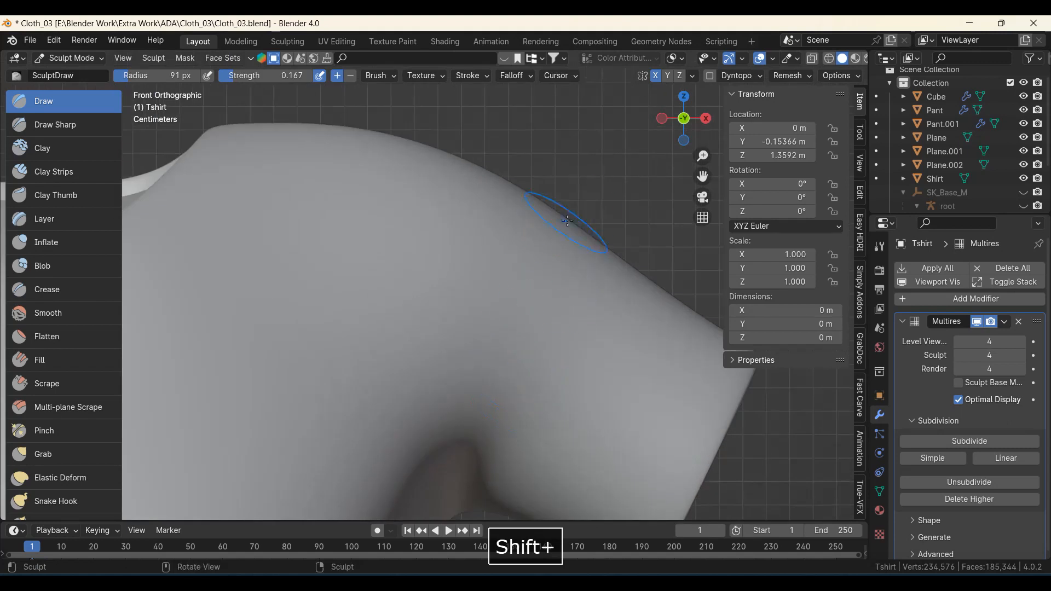
{"action": "key", "text": "ctrl+z"}
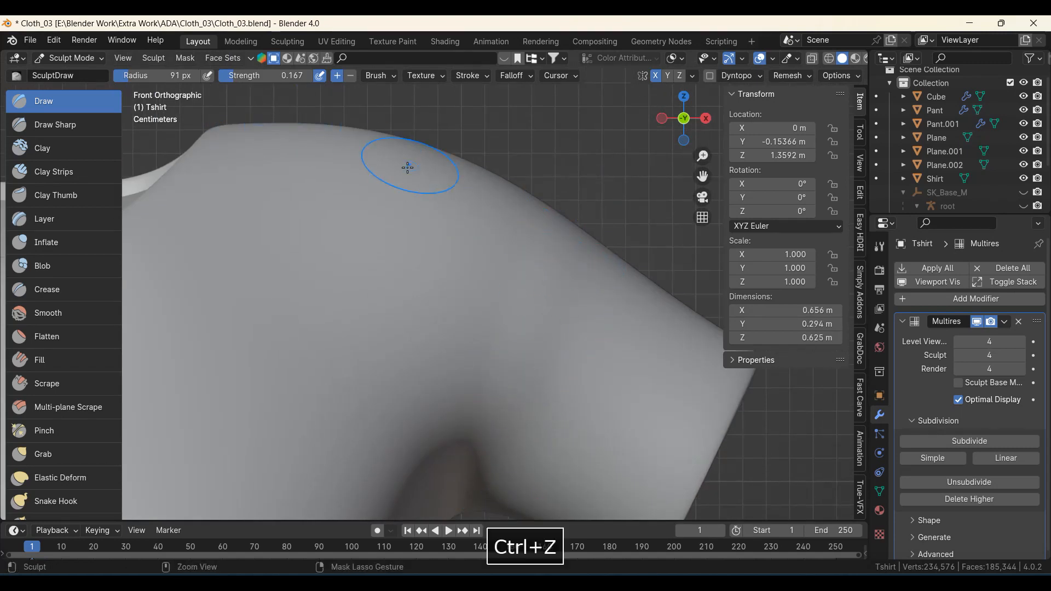
Set the Draw brush to strength 0.264 and radius 57 px, and sculpt folds across the front of the shoulder and sleeve.
{"action": "left_click_drag", "start_coordinate": [219, 77], "coordinate": [235, 77]}
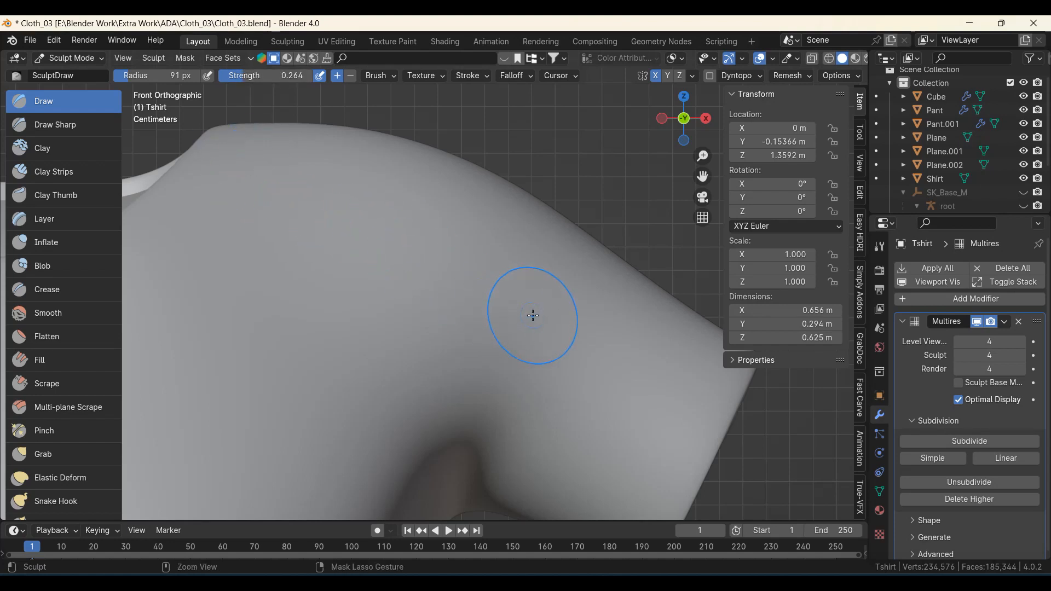
{"action": "scroll", "coordinate": [537, 315], "scroll_direction": "down", "scroll_amount": 1}
{"action": "middle_click_drag", "start_coordinate": [559, 288], "coordinate": [510, 377]}
{"action": "middle_click_drag", "start_coordinate": [510, 378], "coordinate": [451, 247], "text": "shift"}
{"action": "middle_click_drag", "start_coordinate": [451, 246], "coordinate": [439, 307], "text": "ctrl"}
{"action": "key", "text": "f"}
{"action": "left_click", "coordinate": [439, 309]}
{"action": "left_click_drag", "start_coordinate": [466, 230], "coordinate": [392, 392]}
{"action": "left_click_drag", "start_coordinate": [389, 198], "coordinate": [328, 362]}
{"action": "middle_click_drag", "start_coordinate": [321, 346], "coordinate": [308, 313]}
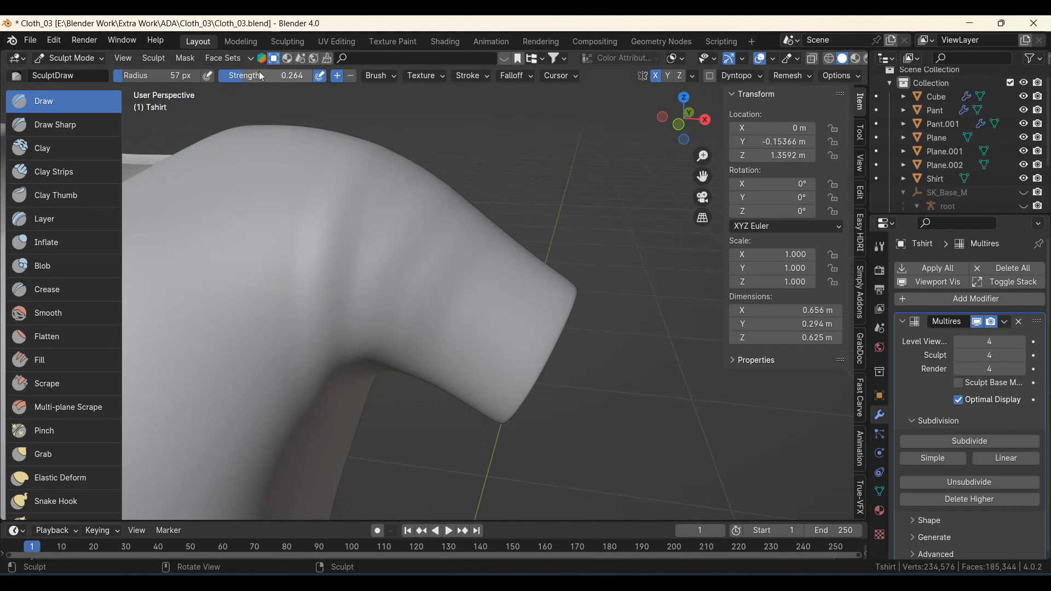
Examine the T-shirt's shoulder and sleeve folds from a distance and from several angles.
{"action": "scroll", "coordinate": [322, 324], "scroll_direction": "down", "scroll_amount": 8}
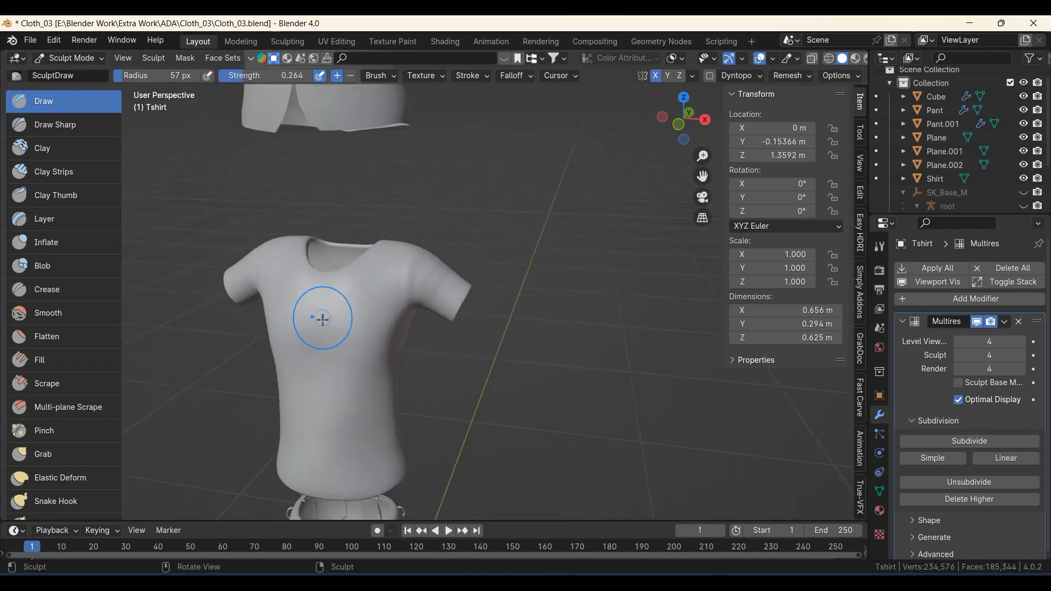
{"action": "scroll", "coordinate": [373, 327], "scroll_direction": "up", "scroll_amount": 5}
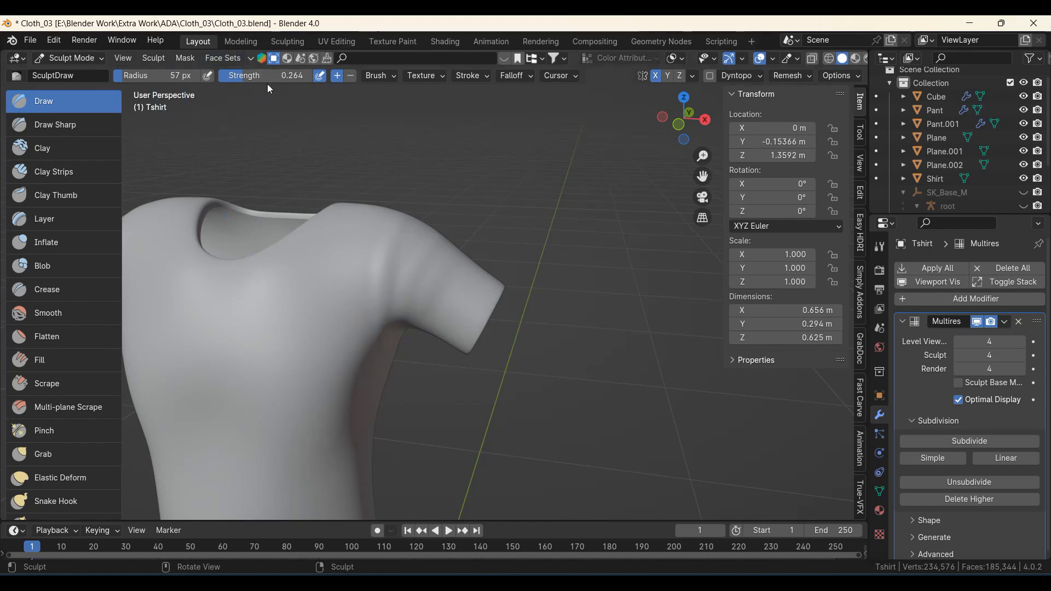
{"action": "scroll", "coordinate": [356, 281], "scroll_direction": "down", "scroll_amount": 4}
{"action": "middle_click_drag", "start_coordinate": [356, 281], "coordinate": [316, 181]}
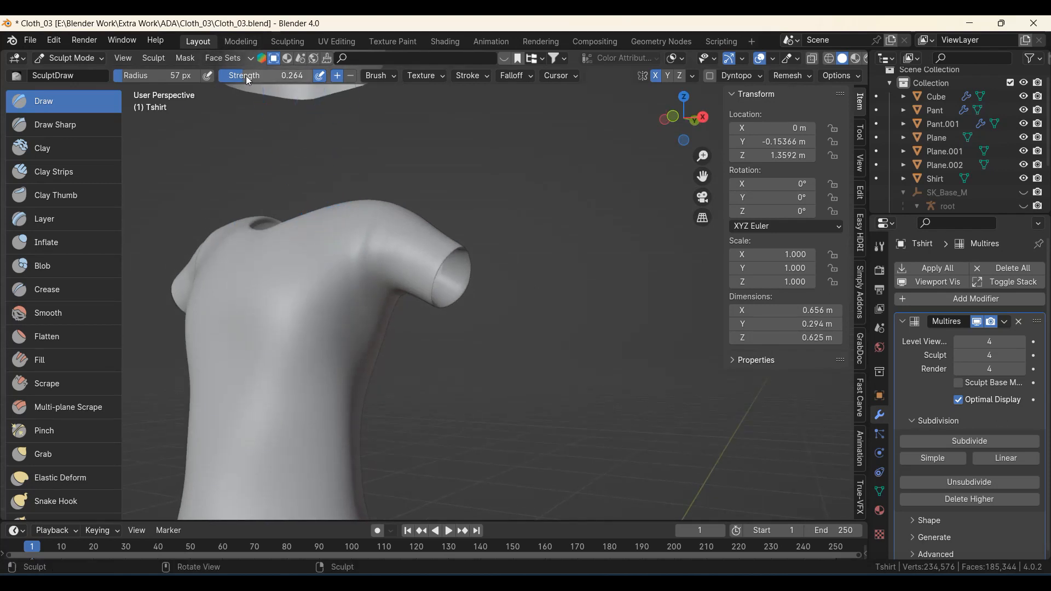
{"action": "scroll", "coordinate": [359, 244], "scroll_direction": "up", "scroll_amount": 4}
{"action": "middle_click_drag", "start_coordinate": [359, 244], "coordinate": [347, 282]}
{"action": "middle_click_drag", "start_coordinate": [347, 281], "coordinate": [378, 290], "text": "shift"}
{"action": "middle_click_drag", "start_coordinate": [363, 258], "coordinate": [416, 277]}
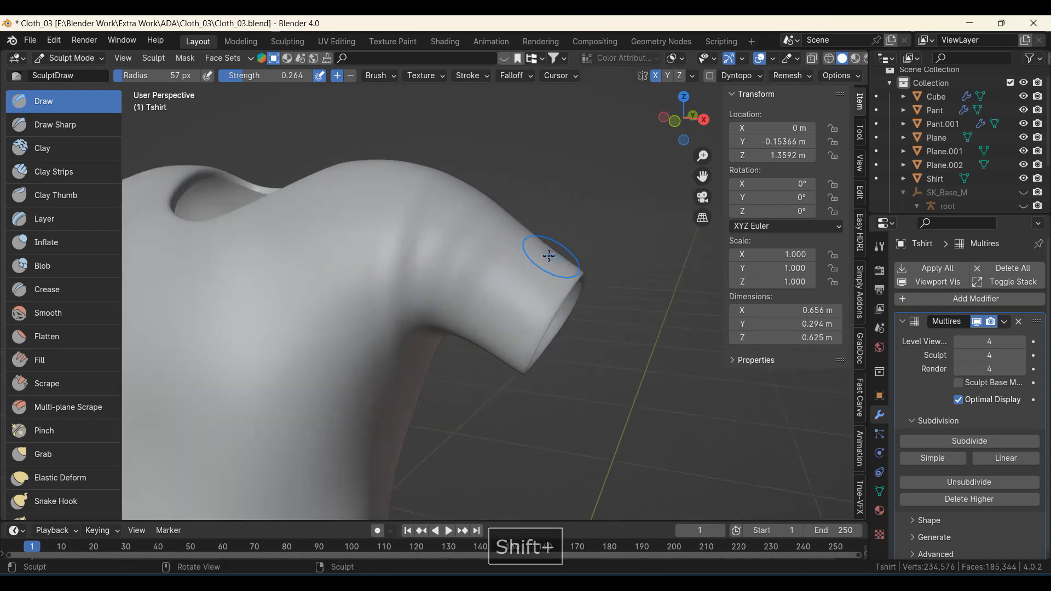
Sculpt further folds over the top of the sleeve and down the back of the shoulder.
{"action": "scroll", "coordinate": [533, 272], "scroll_direction": "up", "scroll_amount": 4}
{"action": "middle_click_drag", "start_coordinate": [549, 272], "coordinate": [497, 257], "text": "shift"}
{"action": "mouse_move", "coordinate": [514, 178]}
{"action": "left_mouse_down"}
{"action": "mouse_move", "coordinate": [390, 246]}
{"action": "mouse_move", "coordinate": [379, 382]}
{"action": "left_mouse_up"}
{"action": "middle_click_drag", "start_coordinate": [379, 312], "coordinate": [374, 257]}
{"action": "mouse_move", "coordinate": [370, 232]}
{"action": "middle_mouse_down", "text": "ctrl"}
{"action": "mouse_move", "coordinate": [359, 307]}
{"action": "mouse_move", "coordinate": [262, 311]}
{"action": "middle_mouse_up", "text": "ctrl"}
{"action": "middle_click_drag", "start_coordinate": [263, 311], "coordinate": [368, 366], "text": "shift"}
{"action": "scroll", "coordinate": [368, 367], "scroll_direction": "up", "scroll_amount": 2}
{"action": "middle_click_drag", "start_coordinate": [542, 263], "coordinate": [422, 263]}
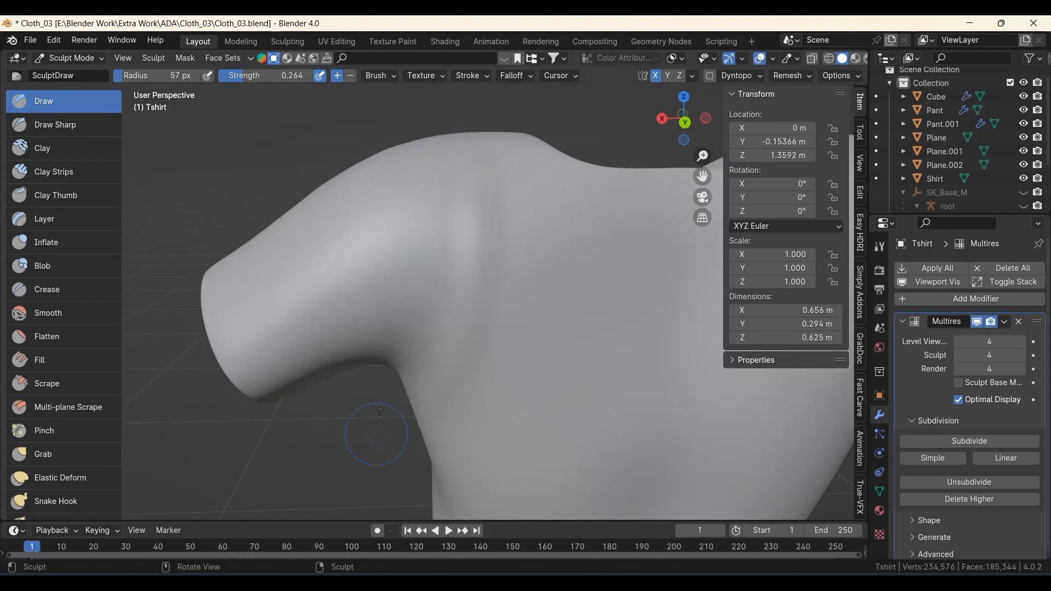
{"action": "mouse_move", "coordinate": [422, 215]}
{"action": "middle_mouse_down"}
{"action": "mouse_move", "coordinate": [333, 397]}
{"action": "mouse_move", "coordinate": [343, 400]}
{"action": "middle_mouse_up"}
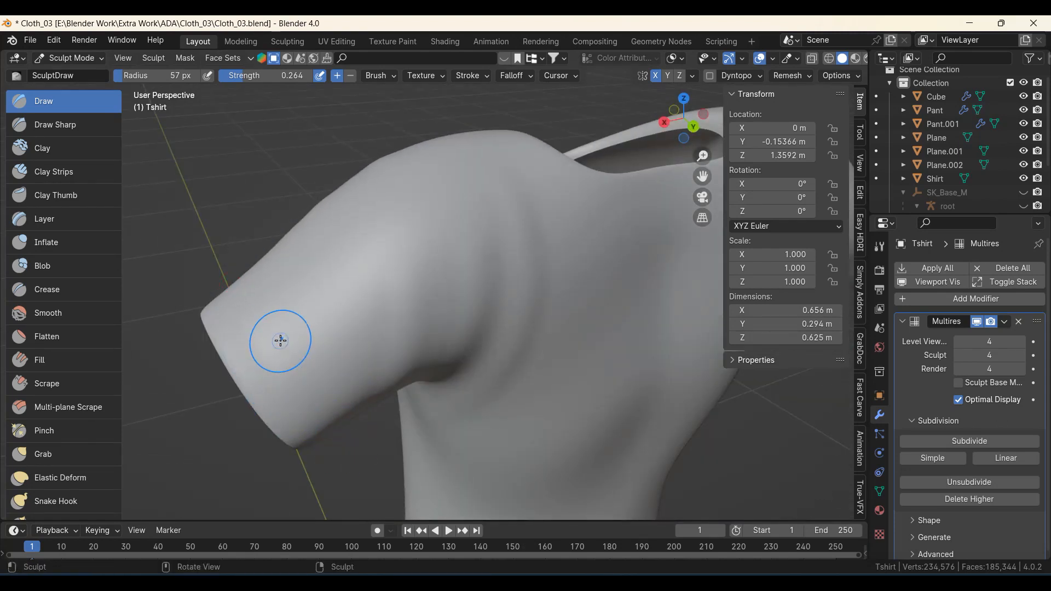
Add and smooth folds along the sleeve toward its cuff, undoing the unwanted strokes.
{"action": "mouse_move", "coordinate": [197, 349]}
{"action": "middle_mouse_down"}
{"action": "mouse_move", "coordinate": [432, 242]}
{"action": "mouse_move", "coordinate": [219, 411]}
{"action": "mouse_move", "coordinate": [410, 433]}
{"action": "mouse_move", "coordinate": [458, 339]}
{"action": "mouse_move", "coordinate": [399, 446]}
{"action": "middle_mouse_up"}
{"action": "middle_click_drag", "start_coordinate": [382, 411], "coordinate": [419, 344]}
{"action": "key", "text": "ctrl+z"}
{"action": "middle_click_drag", "start_coordinate": [316, 553], "coordinate": [459, 237]}
{"action": "mouse_move", "coordinate": [459, 237]}
{"action": "left_mouse_down", "text": "shift"}
{"action": "mouse_move", "coordinate": [419, 220]}
{"action": "mouse_move", "coordinate": [382, 376]}
{"action": "left_mouse_up", "text": "shift"}
{"action": "middle_click_drag", "start_coordinate": [406, 241], "coordinate": [301, 395]}
{"action": "mouse_move", "coordinate": [300, 394]}
{"action": "middle_mouse_down", "text": "shift"}
{"action": "mouse_move", "coordinate": [526, 316]}
{"action": "mouse_move", "coordinate": [500, 352]}
{"action": "mouse_move", "coordinate": [325, 352]}
{"action": "mouse_move", "coordinate": [427, 350]}
{"action": "middle_mouse_up", "text": "shift"}
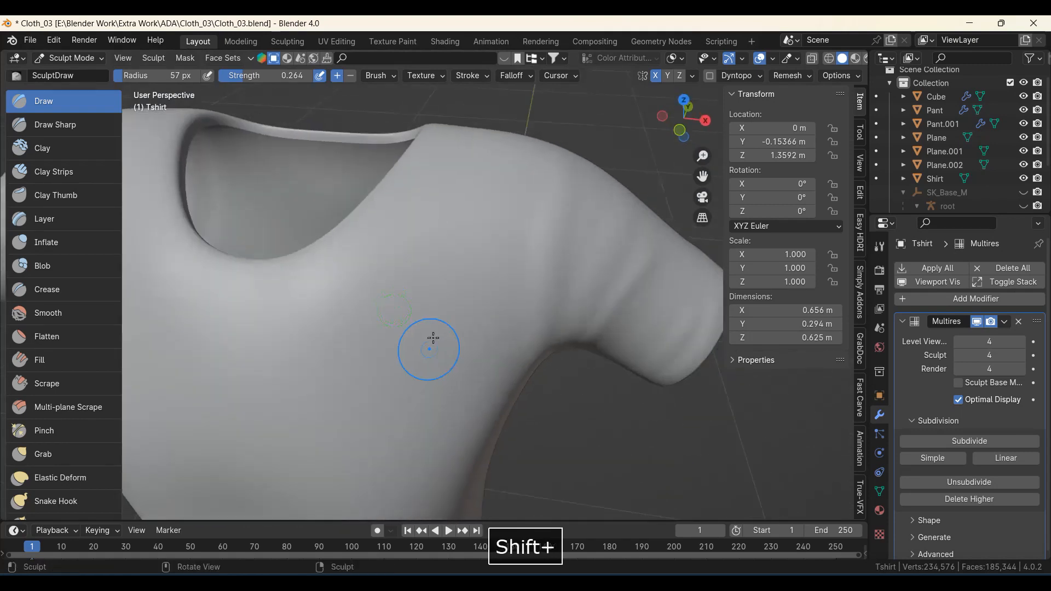
{"action": "key", "text": "ctrl+z"}
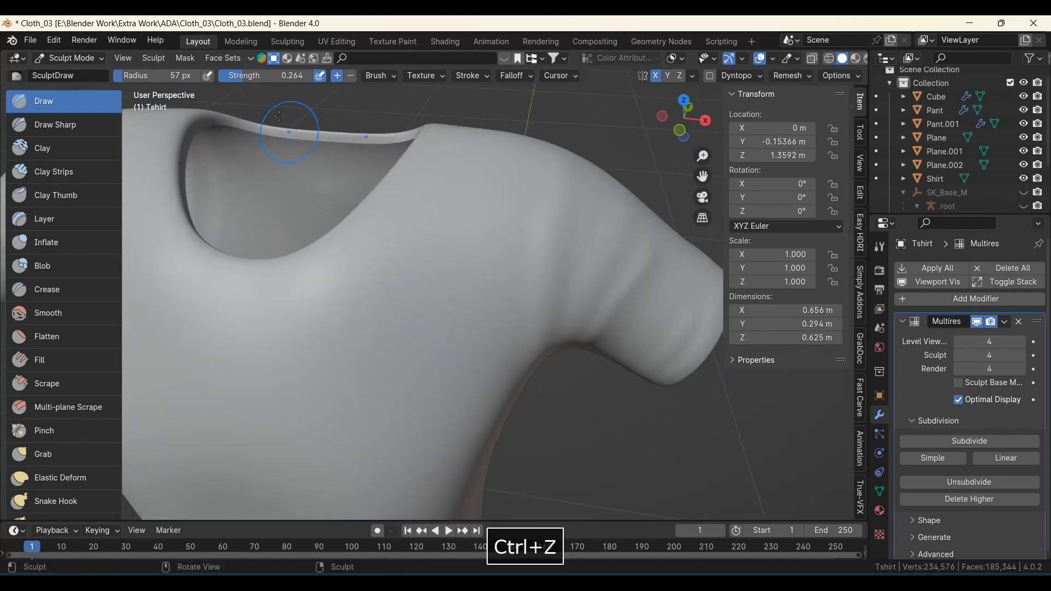
Set the brush strength to 0.230 and sculpt a soft diagonal fold from the shoulder down across the chest.
{"action": "left_click_drag", "start_coordinate": [267, 75], "coordinate": [249, 76]}
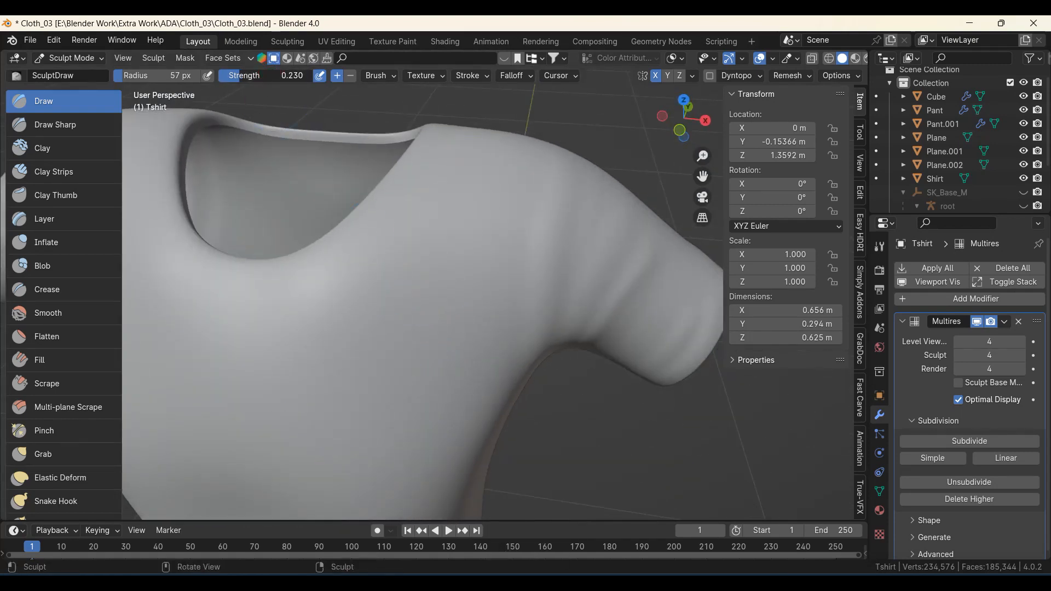
{"action": "middle_click_drag", "start_coordinate": [389, 253], "coordinate": [425, 293], "text": "ctrl"}
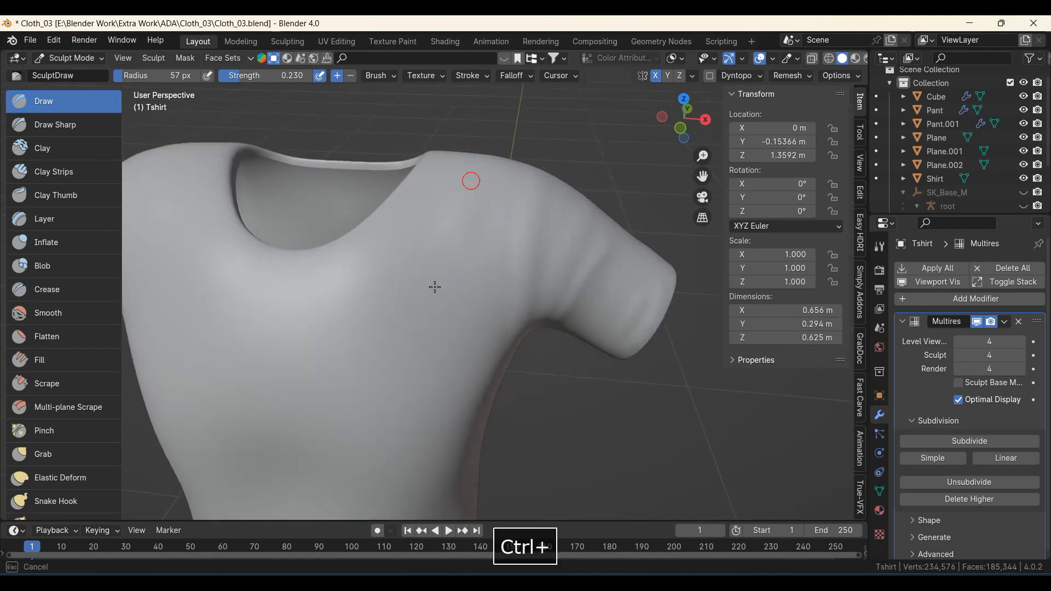
{"action": "middle_click_drag", "start_coordinate": [487, 385], "coordinate": [422, 350]}
{"action": "key", "text": "ctrl+z"}
{"action": "middle_click_drag", "start_coordinate": [420, 288], "coordinate": [446, 172], "text": "ctrl"}
{"action": "middle_click_drag", "start_coordinate": [327, 293], "coordinate": [347, 368]}
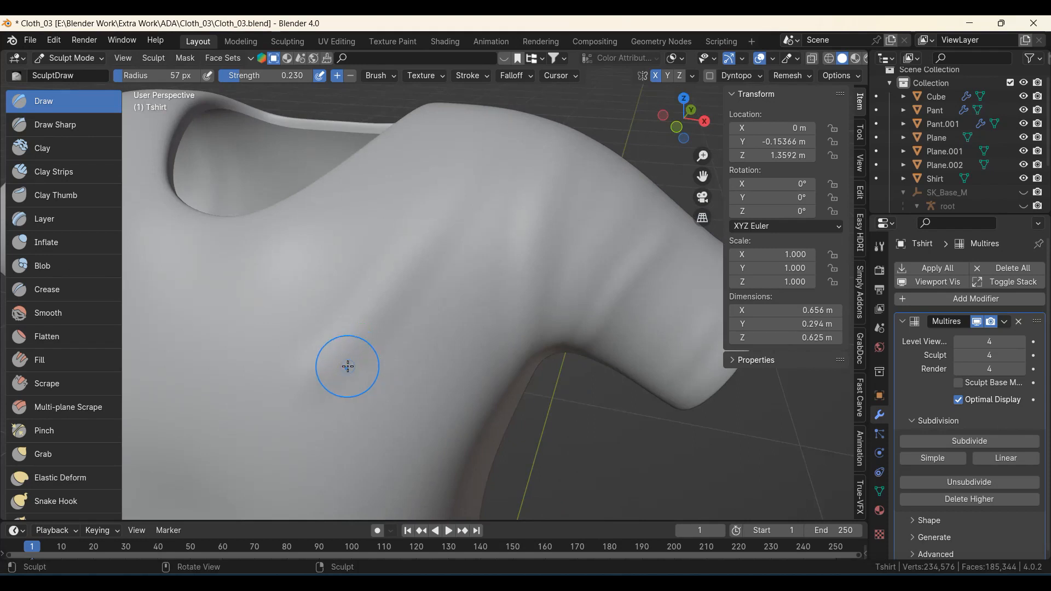
Set the brush radius to 80 px and sculpt folds from below the armpit across the side of the torso.
{"action": "key", "text": "f"}
{"action": "left_click", "coordinate": [307, 377]}
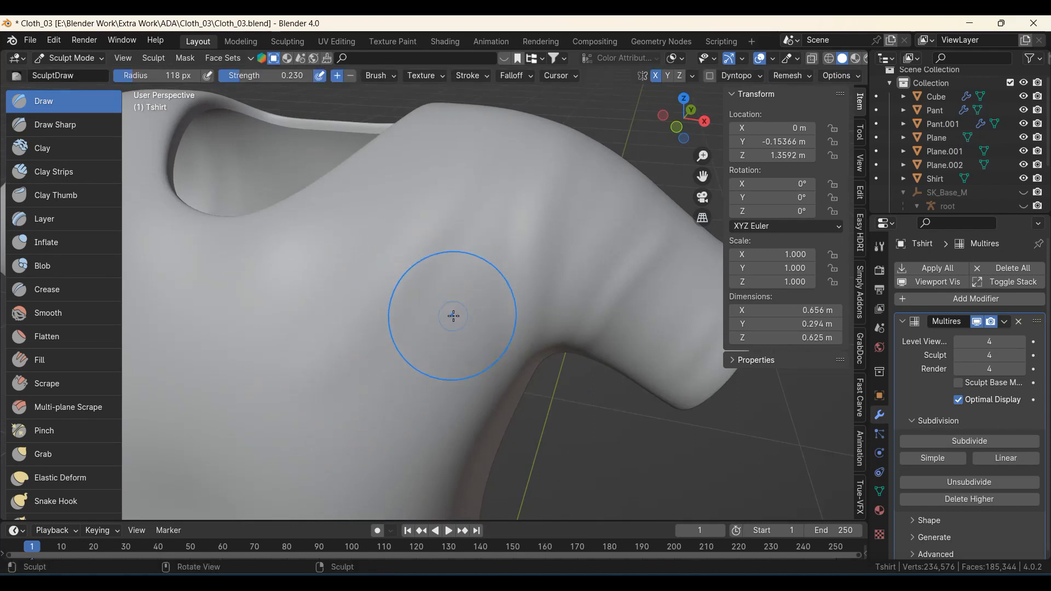
{"action": "key", "text": "f"}
{"action": "left_click", "coordinate": [429, 336]}
{"action": "middle_click_drag", "start_coordinate": [435, 490], "coordinate": [474, 400]}
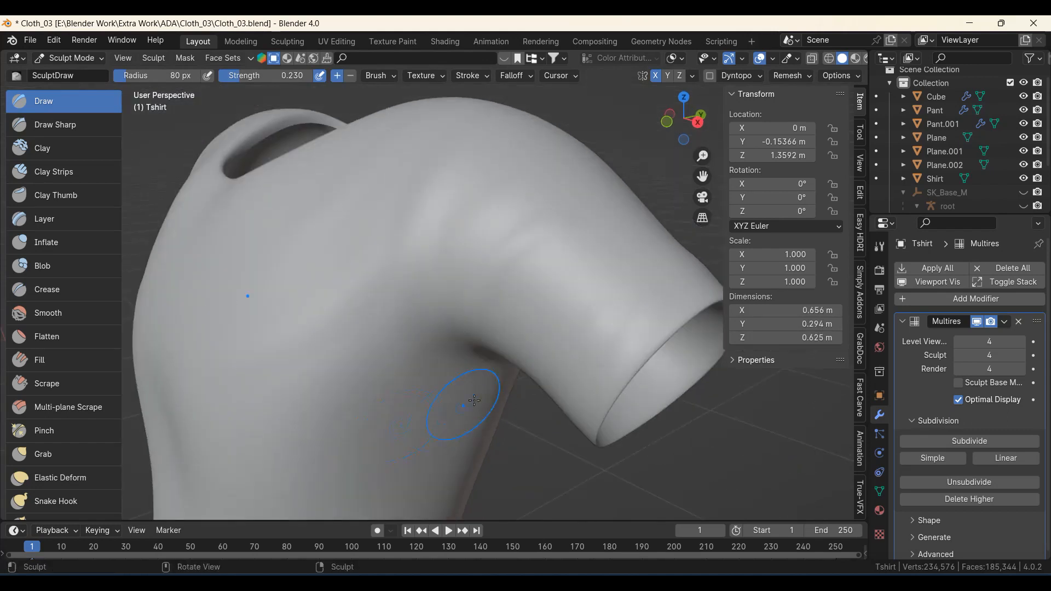
{"action": "middle_click_drag", "start_coordinate": [422, 341], "coordinate": [340, 426]}
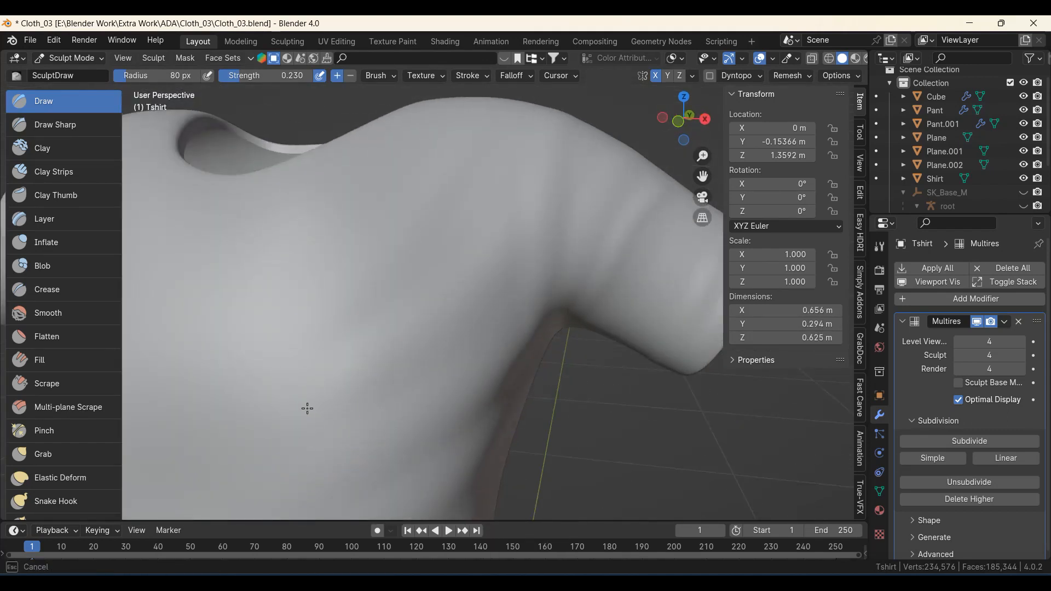
{"action": "middle_click_drag", "start_coordinate": [331, 434], "coordinate": [290, 343], "text": "shift"}
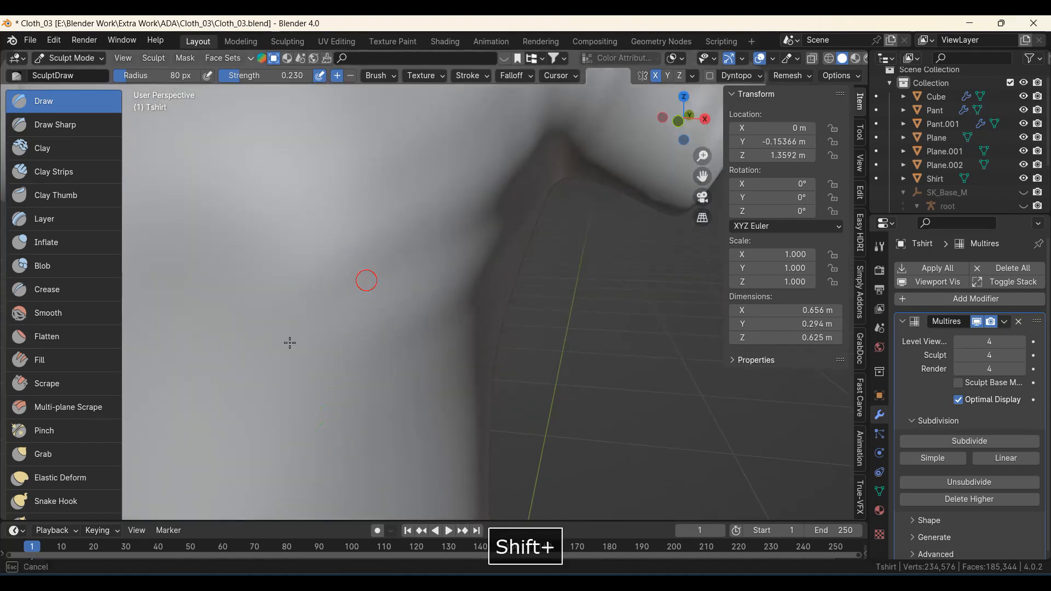
{"action": "mouse_move", "coordinate": [431, 361]}
{"action": "middle_mouse_down", "text": "shift"}
{"action": "mouse_move", "coordinate": [333, 434]}
{"action": "mouse_move", "coordinate": [387, 322]}
{"action": "mouse_move", "coordinate": [434, 383]}
{"action": "mouse_move", "coordinate": [406, 343]}
{"action": "mouse_move", "coordinate": [403, 356]}
{"action": "middle_mouse_up", "text": "shift"}
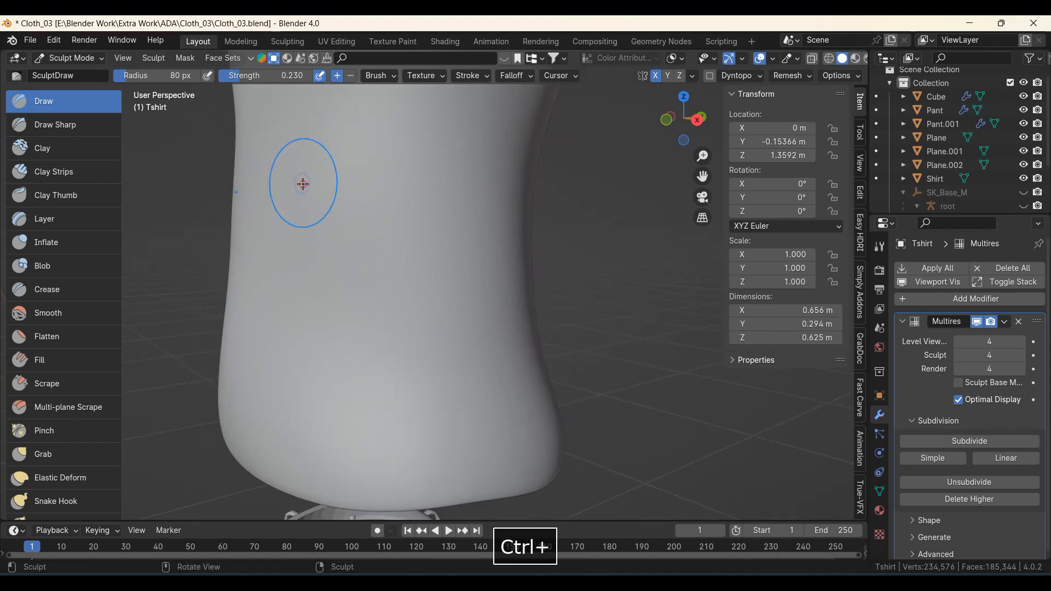
Sculpt broad folds across the lower torso just above the T-shirt's hem.
{"action": "left_click_drag", "start_coordinate": [304, 183], "coordinate": [449, 334], "text": "ctrl"}
{"action": "middle_click_drag", "start_coordinate": [534, 402], "coordinate": [510, 402]}
{"action": "left_click_drag", "start_coordinate": [263, 310], "coordinate": [370, 413]}
{"action": "middle_click_drag", "start_coordinate": [306, 400], "coordinate": [441, 366]}
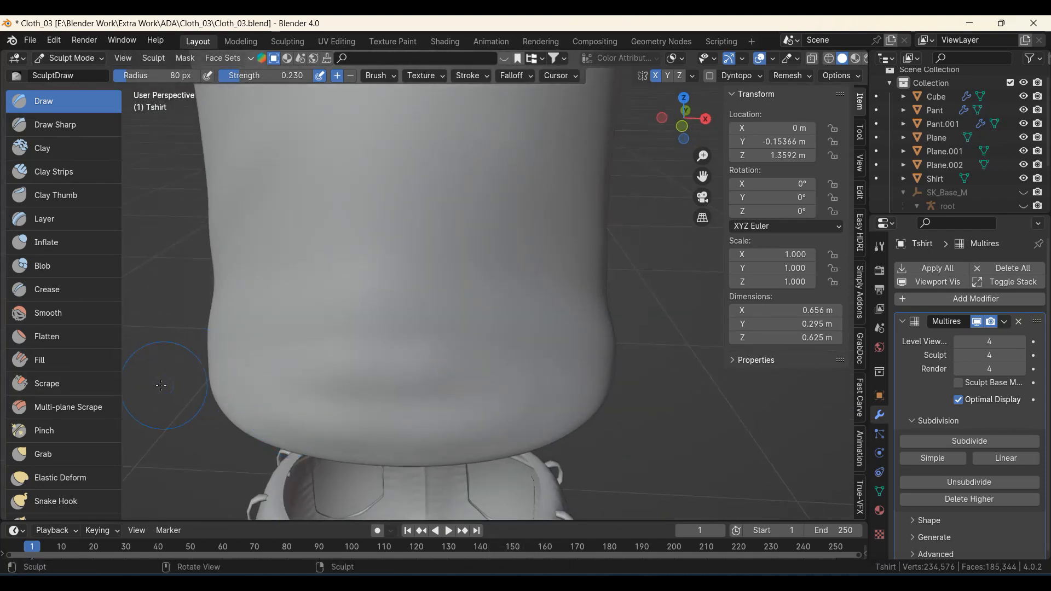
Undo the last two strokes above the hem and smooth the surface of the lower torso.
{"action": "middle_click_drag", "start_coordinate": [290, 405], "coordinate": [331, 422]}
{"action": "key", "text": "ctrl+z"}
{"action": "key", "text": "ctrl+z"}
{"action": "middle_click_drag", "start_coordinate": [385, 395], "coordinate": [345, 479], "text": "shift"}
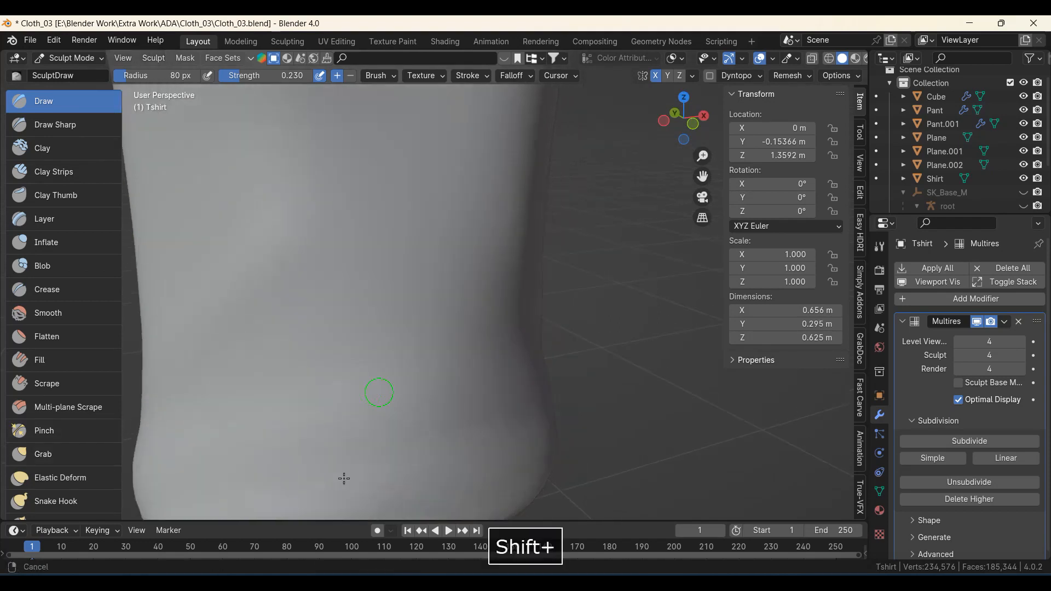
{"action": "middle_click_drag", "start_coordinate": [257, 294], "coordinate": [268, 286], "text": "shift"}
{"action": "left_click_drag", "start_coordinate": [244, 304], "coordinate": [225, 328], "text": "shift"}
{"action": "mouse_move", "coordinate": [206, 366]}
{"action": "middle_mouse_down", "text": "shift"}
{"action": "mouse_move", "coordinate": [256, 392]}
{"action": "mouse_move", "coordinate": [314, 395]}
{"action": "middle_mouse_up", "text": "shift"}
Sculpt two long diagonal folds running down across the side of the T-shirt's waist.
{"action": "middle_click_drag", "start_coordinate": [288, 396], "coordinate": [326, 391]}
{"action": "left_click_drag", "start_coordinate": [492, 202], "coordinate": [394, 340]}
{"action": "middle_click_drag", "start_coordinate": [201, 466], "coordinate": [306, 438]}
{"action": "left_click_drag", "start_coordinate": [579, 188], "coordinate": [320, 353]}
{"action": "mouse_move", "coordinate": [323, 377]}
{"action": "middle_mouse_down"}
{"action": "mouse_move", "coordinate": [410, 404]}
{"action": "mouse_move", "coordinate": [345, 427]}
{"action": "middle_mouse_up"}
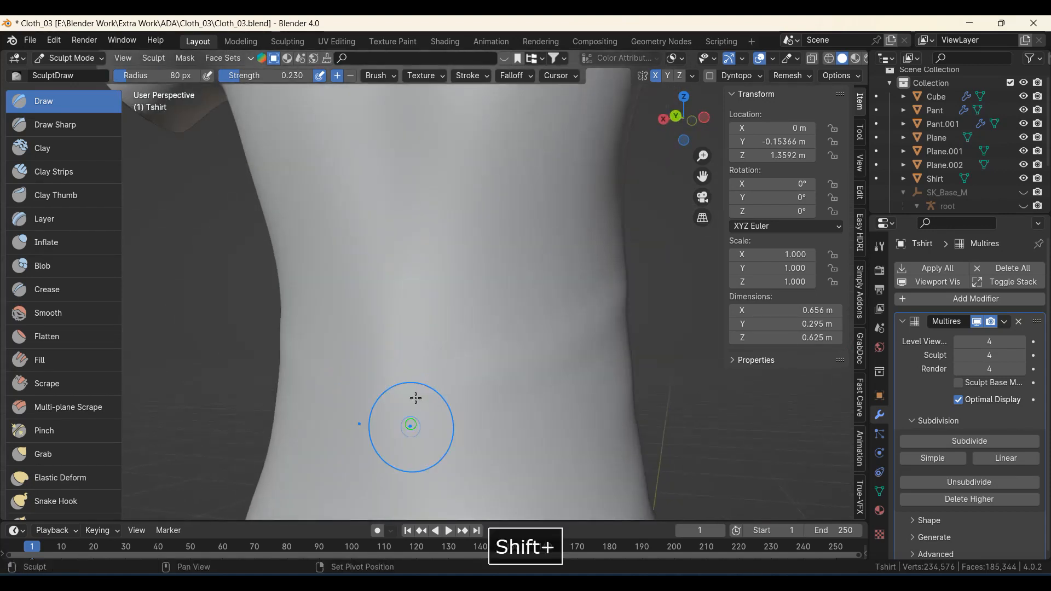
Sculpt a diagonal fold from the side across the T-shirt's lower back, undoing the unwanted strokes.
{"action": "middle_click_drag", "start_coordinate": [410, 426], "coordinate": [408, 266], "text": "shift"}
{"action": "middle_click_drag", "start_coordinate": [360, 382], "coordinate": [363, 432], "text": "shift"}
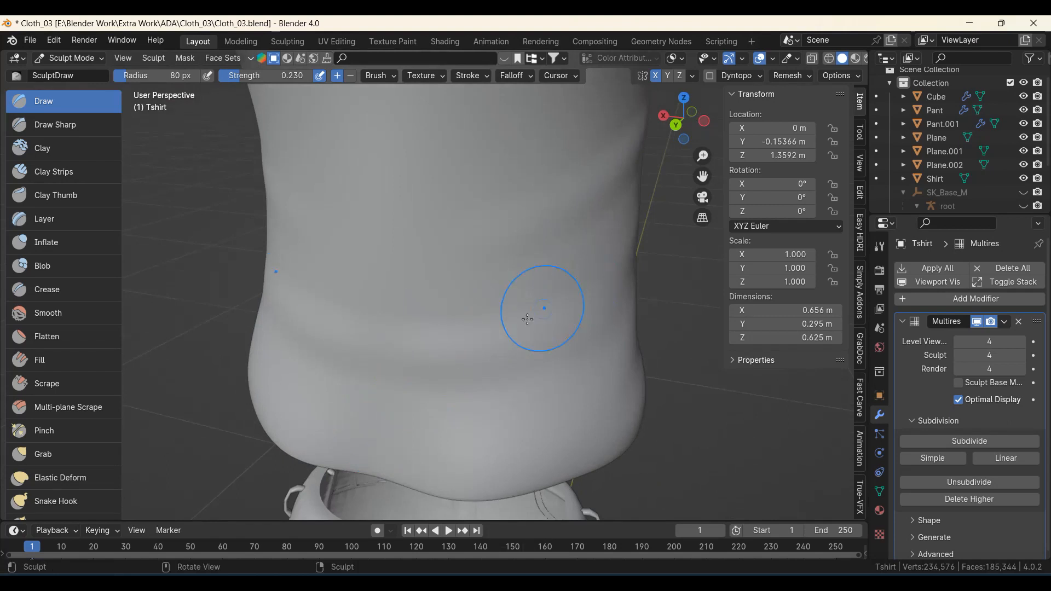
{"action": "key", "text": "ctrl+z"}
{"action": "mouse_move", "coordinate": [545, 310]}
{"action": "middle_mouse_down", "text": "ctrl"}
{"action": "mouse_move", "coordinate": [578, 268]}
{"action": "mouse_move", "coordinate": [642, 245]}
{"action": "mouse_move", "coordinate": [592, 297]}
{"action": "middle_mouse_up", "text": "ctrl"}
{"action": "left_click_drag", "start_coordinate": [652, 216], "coordinate": [377, 343]}
{"action": "middle_click_drag", "start_coordinate": [444, 387], "coordinate": [650, 234], "text": "shift"}
{"action": "key", "text": "ctrl+z"}
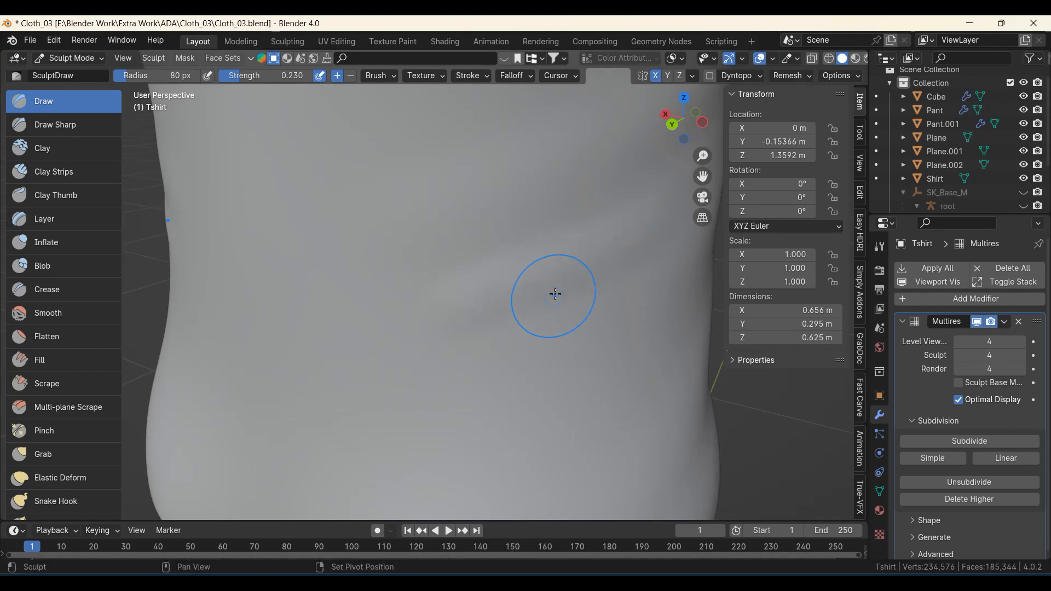
Sculpt and smooth broad folds across the back just above the hem, undoing the unwanted stroke.
{"action": "middle_click_drag", "start_coordinate": [489, 396], "coordinate": [602, 324], "text": "shift"}
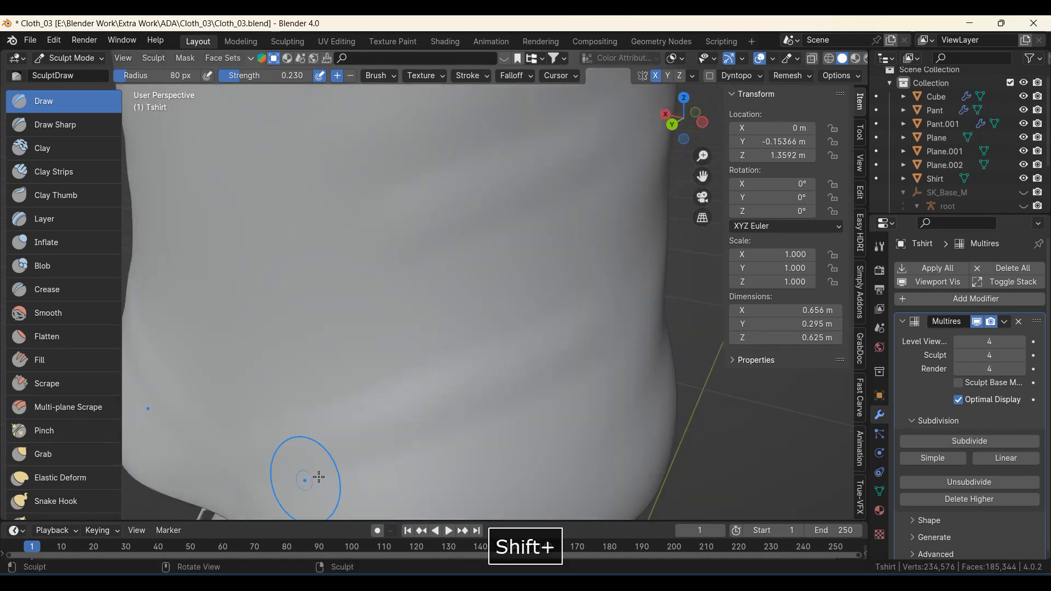
{"action": "middle_click_drag", "start_coordinate": [319, 478], "coordinate": [343, 422], "text": "shift"}
{"action": "key", "text": "ctrl+z"}
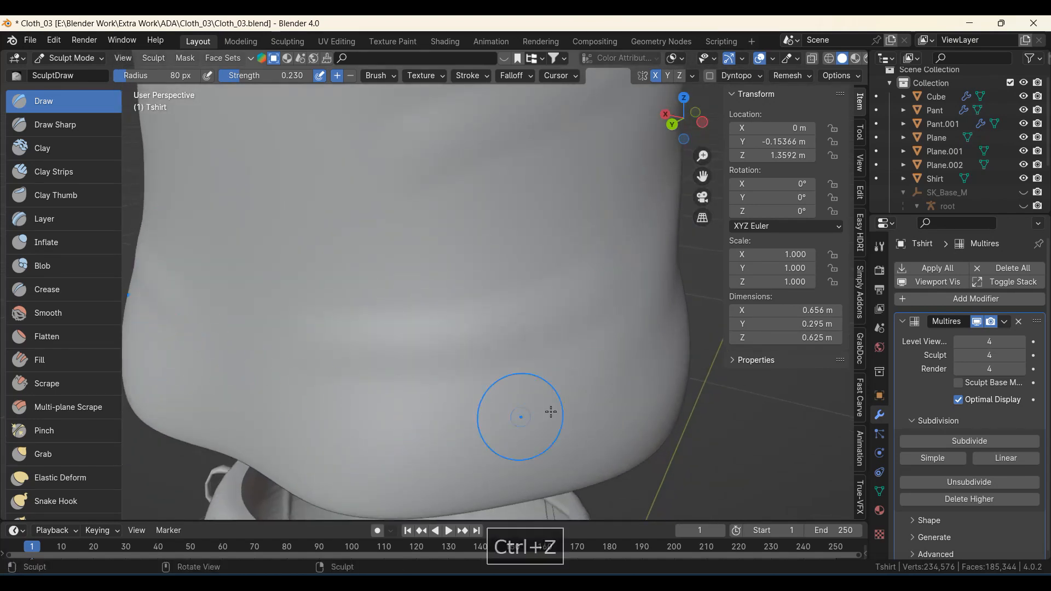
{"action": "middle_click_drag", "start_coordinate": [205, 456], "coordinate": [214, 463]}
{"action": "left_click_drag", "start_coordinate": [420, 284], "coordinate": [160, 270]}
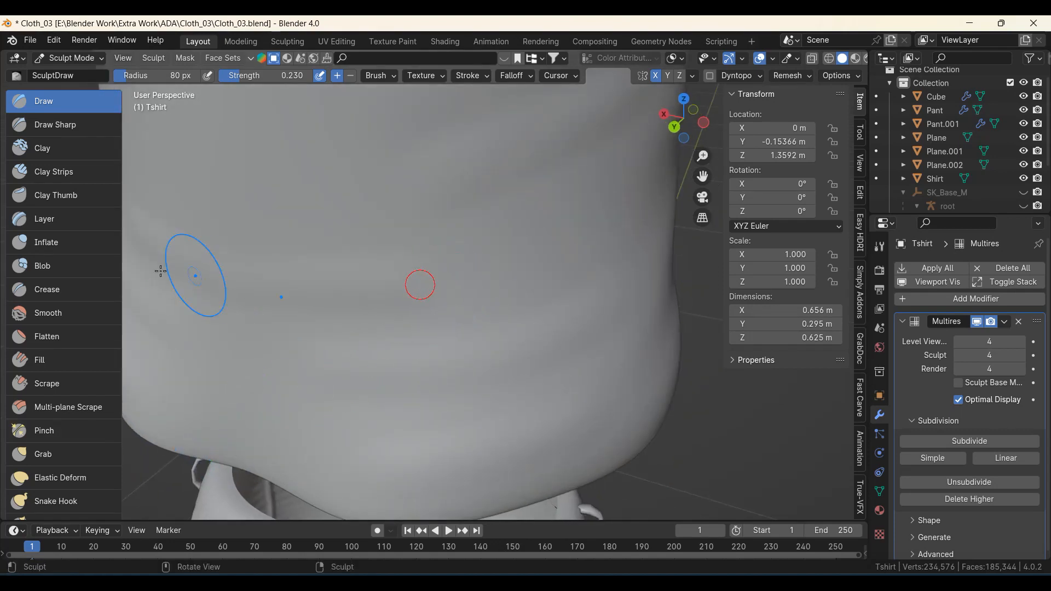
{"action": "left_click_drag", "start_coordinate": [215, 313], "coordinate": [196, 292], "text": "shift"}
{"action": "left_click_drag", "start_coordinate": [222, 387], "coordinate": [379, 289], "text": "shift"}
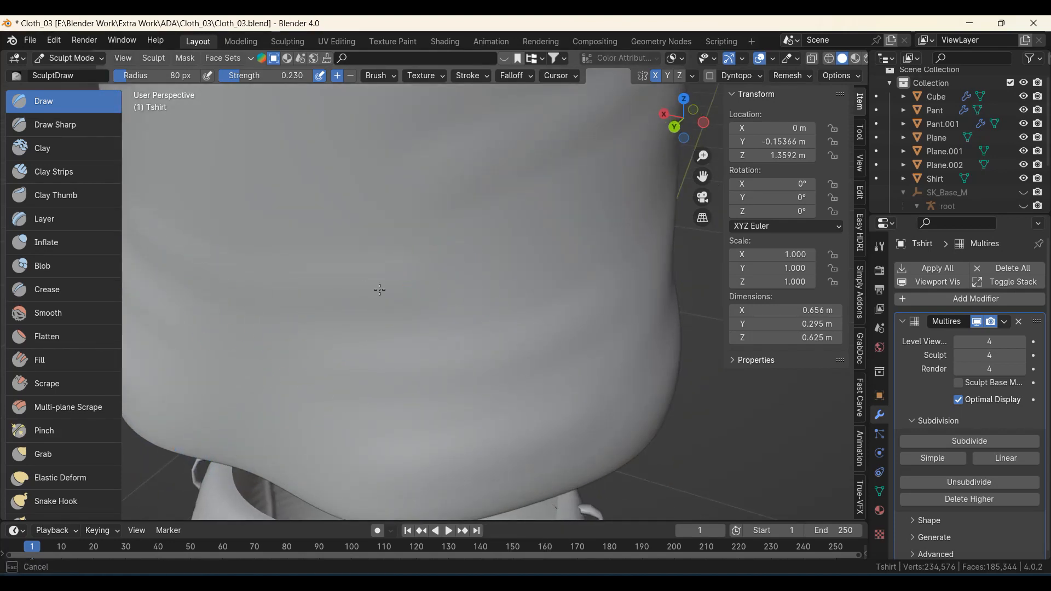
Sculpt a diagonal fold across the upper back toward the armpit, undoing the unwanted strokes.
{"action": "middle_click_drag", "start_coordinate": [622, 216], "coordinate": [460, 300], "text": "ctrl"}
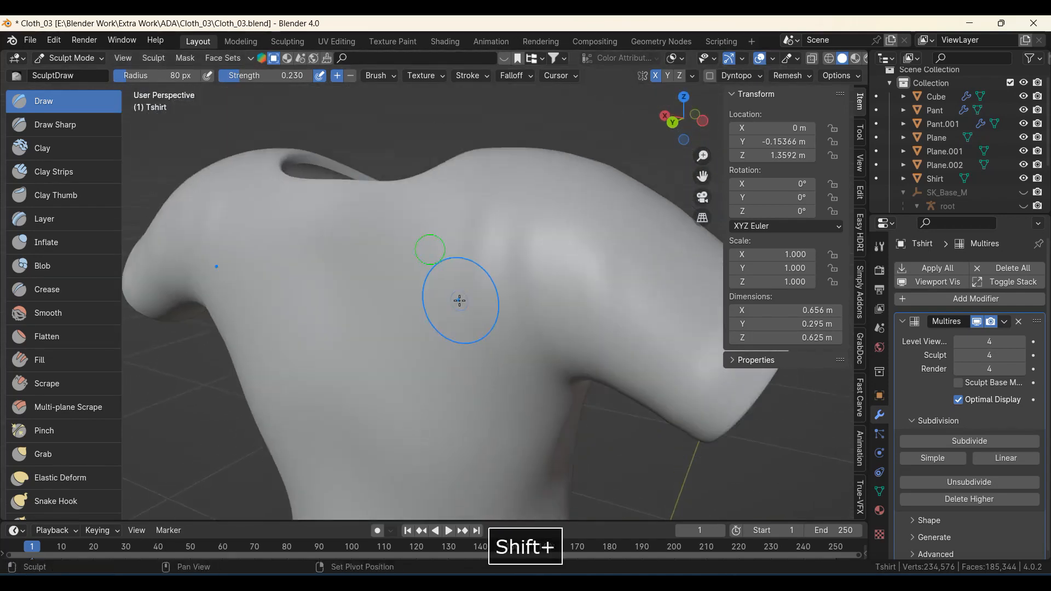
{"action": "middle_click_drag", "start_coordinate": [389, 256], "coordinate": [418, 228]}
{"action": "mouse_move", "coordinate": [423, 211]}
{"action": "left_mouse_down"}
{"action": "mouse_move", "coordinate": [570, 375]}
{"action": "mouse_move", "coordinate": [459, 381]}
{"action": "left_mouse_up"}
{"action": "mouse_move", "coordinate": [464, 369]}
{"action": "middle_mouse_down", "text": "shift"}
{"action": "mouse_move", "coordinate": [446, 368]}
{"action": "mouse_move", "coordinate": [441, 307]}
{"action": "mouse_move", "coordinate": [349, 235]}
{"action": "middle_mouse_up", "text": "shift"}
{"action": "key", "text": "ctrl+z"}
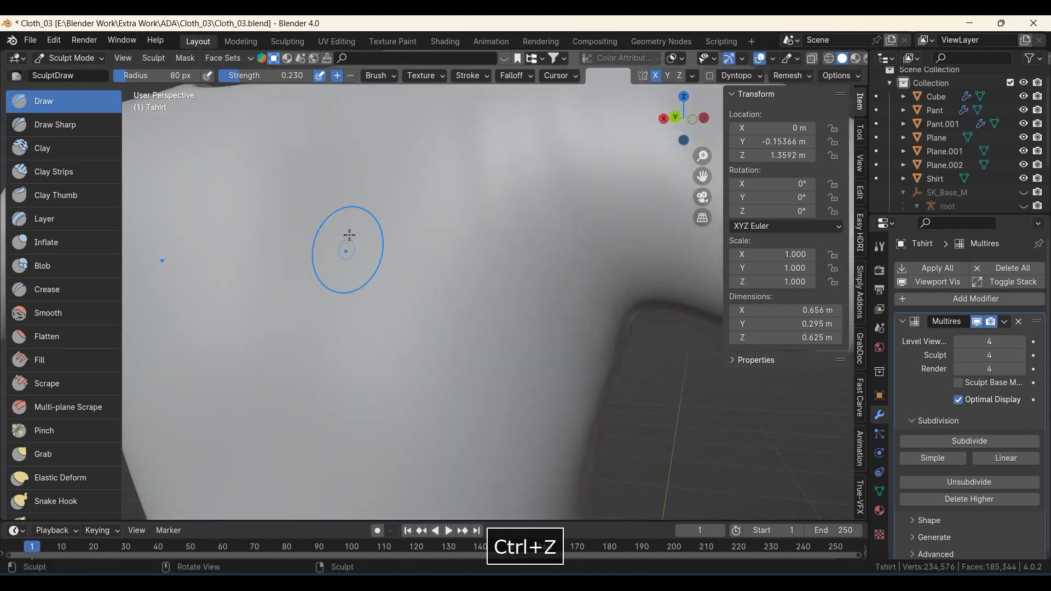
{"action": "left_click_drag", "start_coordinate": [365, 194], "coordinate": [591, 351]}
{"action": "mouse_move", "coordinate": [462, 418]}
{"action": "middle_mouse_down", "text": "shift"}
{"action": "mouse_move", "coordinate": [540, 317]}
{"action": "mouse_move", "coordinate": [569, 310]}
{"action": "middle_mouse_up", "text": "shift"}
{"action": "mouse_move", "coordinate": [474, 305]}
{"action": "left_mouse_down"}
{"action": "mouse_move", "coordinate": [806, 411]}
{"action": "mouse_move", "coordinate": [669, 457]}
{"action": "left_mouse_up"}
{"action": "key", "text": "ctrl+z"}
Smooth the folds on the middle of the back toward the side of the torso.
{"action": "middle_click_drag", "start_coordinate": [496, 329], "coordinate": [579, 321], "text": "shift"}
{"action": "left_click_drag", "start_coordinate": [366, 403], "coordinate": [492, 405], "text": "shift"}
{"action": "mouse_move", "coordinate": [532, 416]}
{"action": "middle_mouse_down", "text": "shift"}
{"action": "mouse_move", "coordinate": [453, 366]}
{"action": "mouse_move", "coordinate": [432, 390]}
{"action": "middle_mouse_up", "text": "shift"}
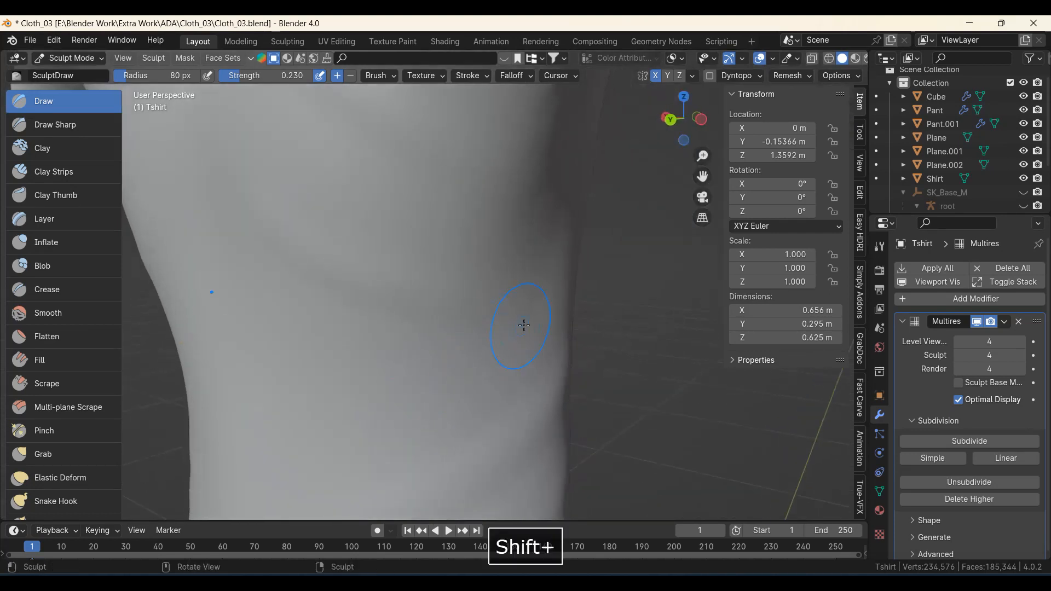
{"action": "mouse_move", "coordinate": [321, 376]}
{"action": "left_mouse_down", "text": "shift"}
{"action": "mouse_move", "coordinate": [492, 334]}
{"action": "mouse_move", "coordinate": [325, 299]}
{"action": "left_mouse_up", "text": "shift"}
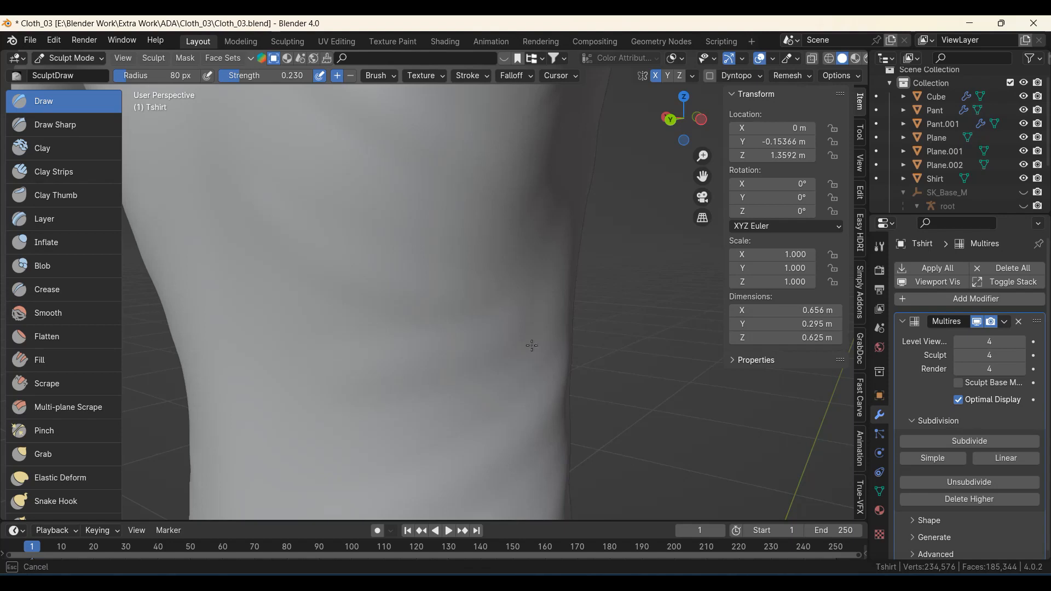
Turn off X symmetry and try a diagonal fold across the front below the chest, undoing the stroke.
{"action": "middle_click_drag", "start_coordinate": [529, 327], "coordinate": [535, 416], "text": "ctrl"}
{"action": "scroll", "coordinate": [364, 448], "scroll_direction": "up", "scroll_amount": 5}
{"action": "middle_click_drag", "start_coordinate": [446, 392], "coordinate": [394, 371]}
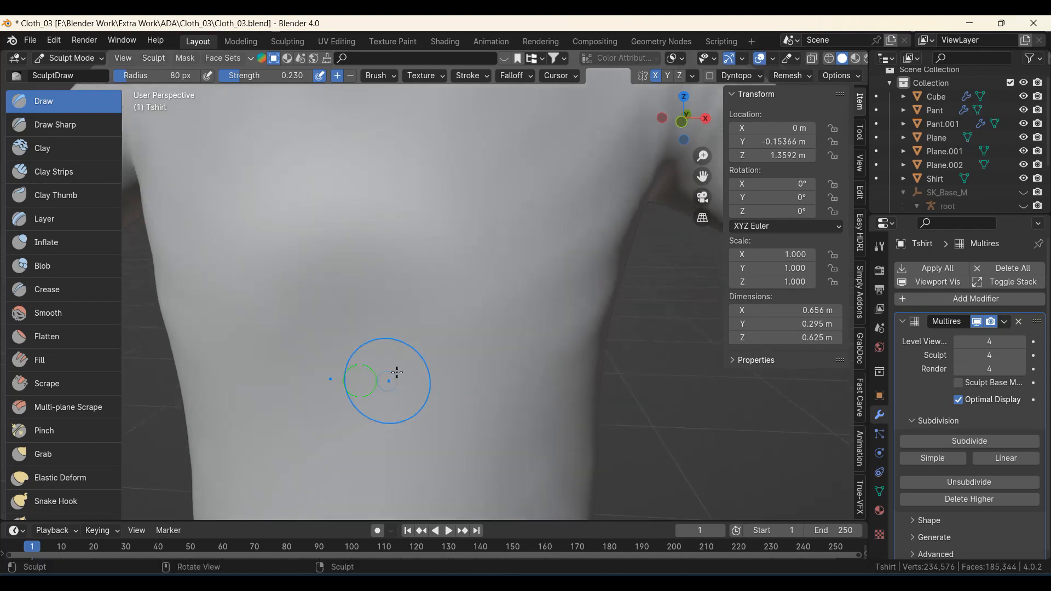
{"action": "middle_click_drag", "start_coordinate": [453, 304], "coordinate": [507, 290], "text": "shift"}
{"action": "mouse_move", "coordinate": [549, 208]}
{"action": "left_mouse_down"}
{"action": "mouse_move", "coordinate": [373, 344]}
{"action": "mouse_move", "coordinate": [274, 381]}
{"action": "left_mouse_up"}
{"action": "middle_click_drag", "start_coordinate": [394, 372], "coordinate": [407, 383]}
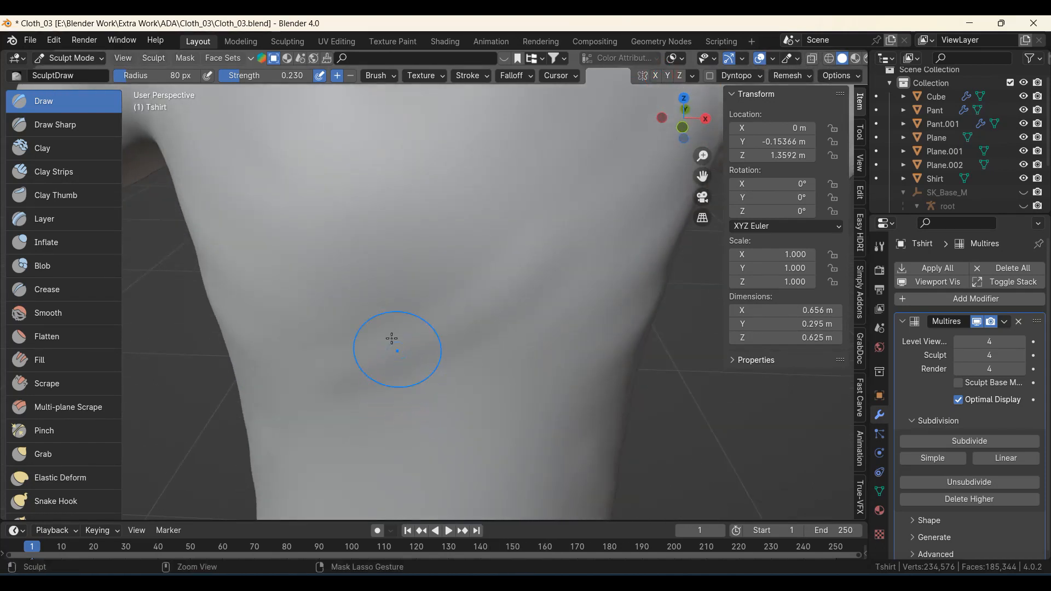
{"action": "key", "text": "ctrl+z"}
Set the brush strength to 0.132, carve a crease and sculpt a diagonal fold across the front of the torso.
{"action": "left_click_drag", "start_coordinate": [245, 82], "coordinate": [224, 82]}
{"action": "middle_click_drag", "start_coordinate": [375, 341], "coordinate": [356, 305], "text": "ctrl"}
{"action": "left_click_drag", "start_coordinate": [356, 305], "coordinate": [264, 353], "text": "ctrl"}
{"action": "middle_click_drag", "start_coordinate": [500, 375], "coordinate": [474, 417]}
{"action": "left_click_drag", "start_coordinate": [599, 309], "coordinate": [409, 436]}
{"action": "middle_click_drag", "start_coordinate": [531, 419], "coordinate": [559, 397]}
Smooth the folds on the front of the torso and carve a shallow crease across the lower torso.
{"action": "mouse_move", "coordinate": [391, 273]}
{"action": "middle_mouse_down", "text": "shift"}
{"action": "mouse_move", "coordinate": [399, 385]}
{"action": "mouse_move", "coordinate": [410, 403]}
{"action": "middle_mouse_up", "text": "shift"}
{"action": "mouse_move", "coordinate": [481, 232]}
{"action": "left_mouse_down", "text": "shift"}
{"action": "mouse_move", "coordinate": [303, 340]}
{"action": "mouse_move", "coordinate": [236, 395]}
{"action": "left_mouse_up", "text": "shift"}
{"action": "mouse_move", "coordinate": [381, 415]}
{"action": "middle_mouse_down", "text": "shift"}
{"action": "mouse_move", "coordinate": [355, 252]}
{"action": "mouse_move", "coordinate": [362, 218]}
{"action": "middle_mouse_up", "text": "shift"}
{"action": "middle_click_drag", "start_coordinate": [361, 217], "coordinate": [378, 377]}
{"action": "middle_click_drag", "start_coordinate": [377, 377], "coordinate": [317, 176], "text": "shift"}
{"action": "mouse_move", "coordinate": [265, 342]}
{"action": "left_mouse_down", "text": "shift"}
{"action": "mouse_move", "coordinate": [429, 366]}
{"action": "mouse_move", "coordinate": [403, 302]}
{"action": "left_mouse_up", "text": "shift"}
{"action": "middle_click_drag", "start_coordinate": [285, 251], "coordinate": [383, 333]}
{"action": "left_click_drag", "start_coordinate": [408, 345], "coordinate": [209, 295], "text": "ctrl"}
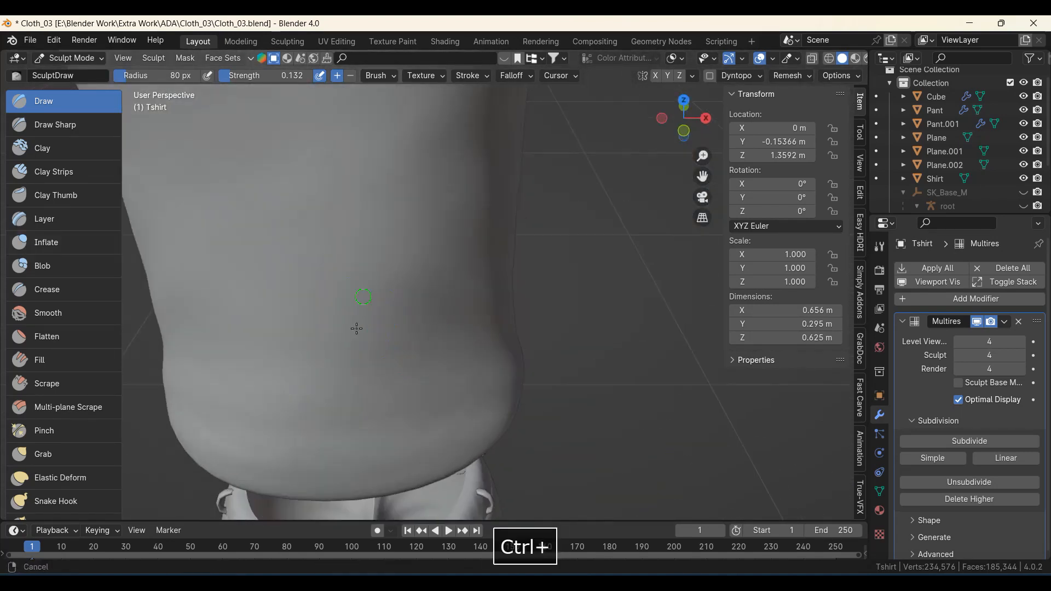
Smooth the folds along the side and back of the waist.
{"action": "middle_click_drag", "start_coordinate": [331, 344], "coordinate": [230, 258]}
{"action": "middle_click_drag", "start_coordinate": [514, 295], "coordinate": [394, 306]}
{"action": "middle_click_drag", "start_coordinate": [477, 313], "coordinate": [443, 406], "text": "shift"}
{"action": "middle_click_drag", "start_coordinate": [537, 221], "coordinate": [503, 345], "text": "shift"}
{"action": "mouse_move", "coordinate": [291, 194]}
{"action": "left_mouse_down", "text": "shift"}
{"action": "mouse_move", "coordinate": [401, 323]}
{"action": "mouse_move", "coordinate": [329, 396]}
{"action": "left_mouse_up", "text": "shift"}
{"action": "middle_click_drag", "start_coordinate": [419, 334], "coordinate": [415, 236], "text": "shift"}
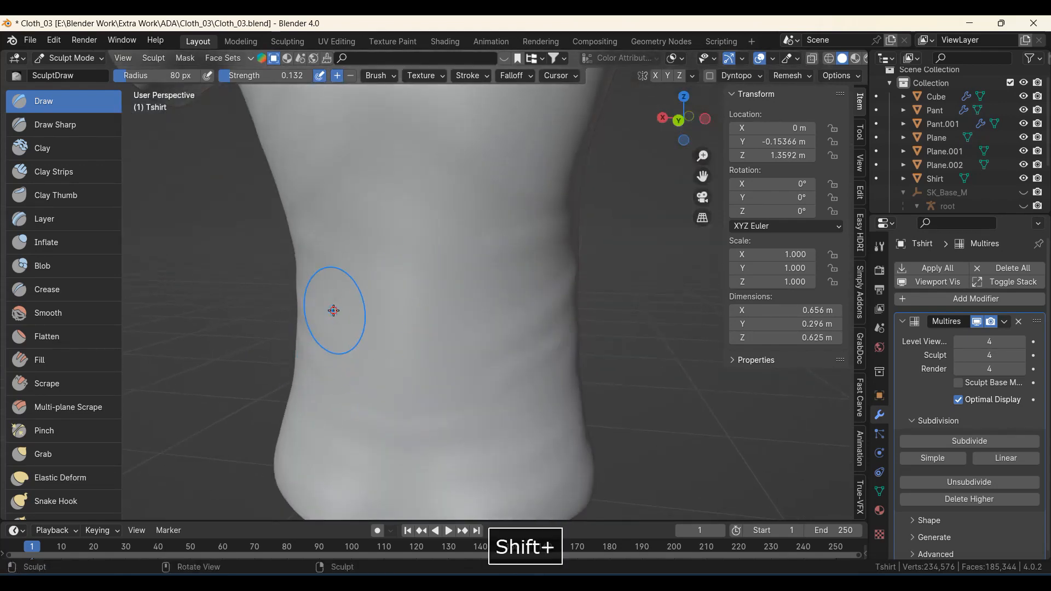
Switch to the Clay Strips brush and set its radius to 38 px.
{"action": "middle_click_drag", "start_coordinate": [405, 319], "coordinate": [406, 411], "text": "ctrl"}
{"action": "middle_click_drag", "start_coordinate": [274, 312], "coordinate": [481, 421]}
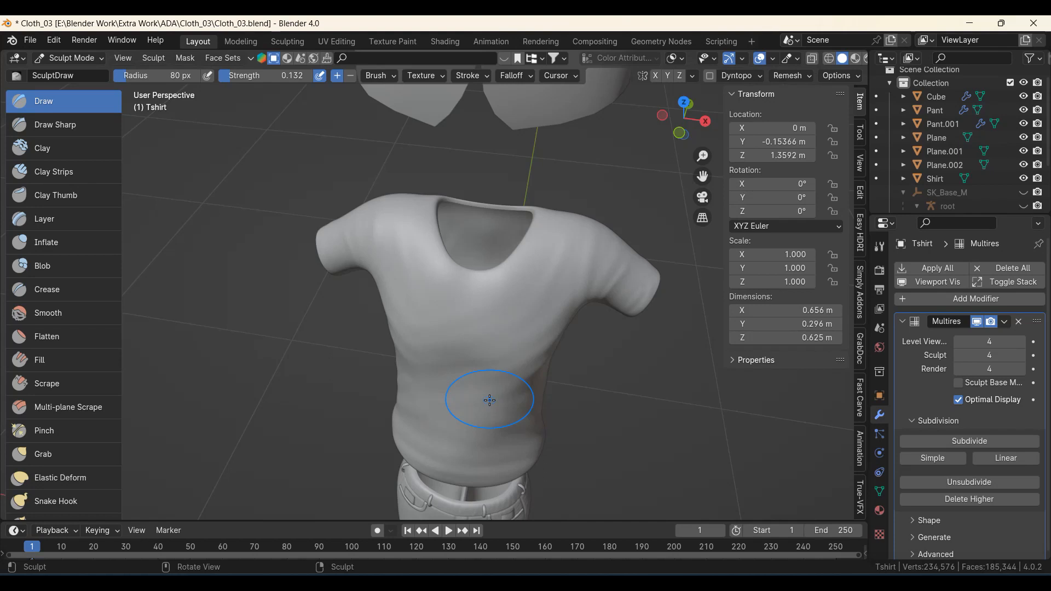
{"action": "scroll", "coordinate": [513, 479], "scroll_direction": "up", "scroll_amount": 2}
{"action": "middle_click_drag", "start_coordinate": [471, 442], "coordinate": [468, 356]}
{"action": "middle_click_drag", "start_coordinate": [460, 355], "coordinate": [424, 386], "text": "shift"}
{"action": "scroll", "coordinate": [425, 386], "scroll_direction": "up", "scroll_amount": 1}
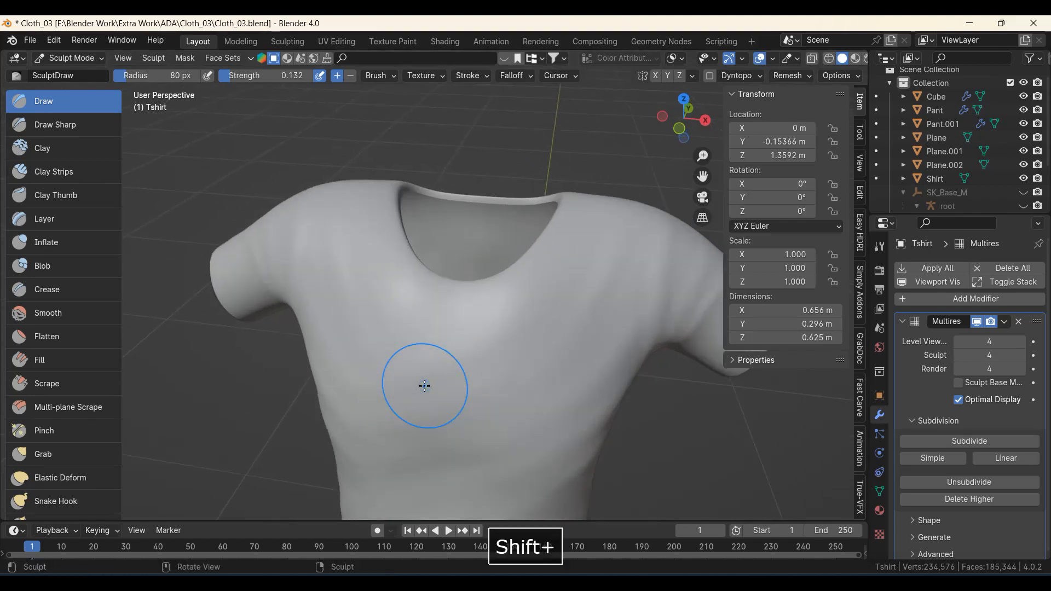
{"action": "left_click", "coordinate": [56, 173]}
{"action": "scroll", "coordinate": [392, 251], "scroll_direction": "up", "scroll_amount": 1}
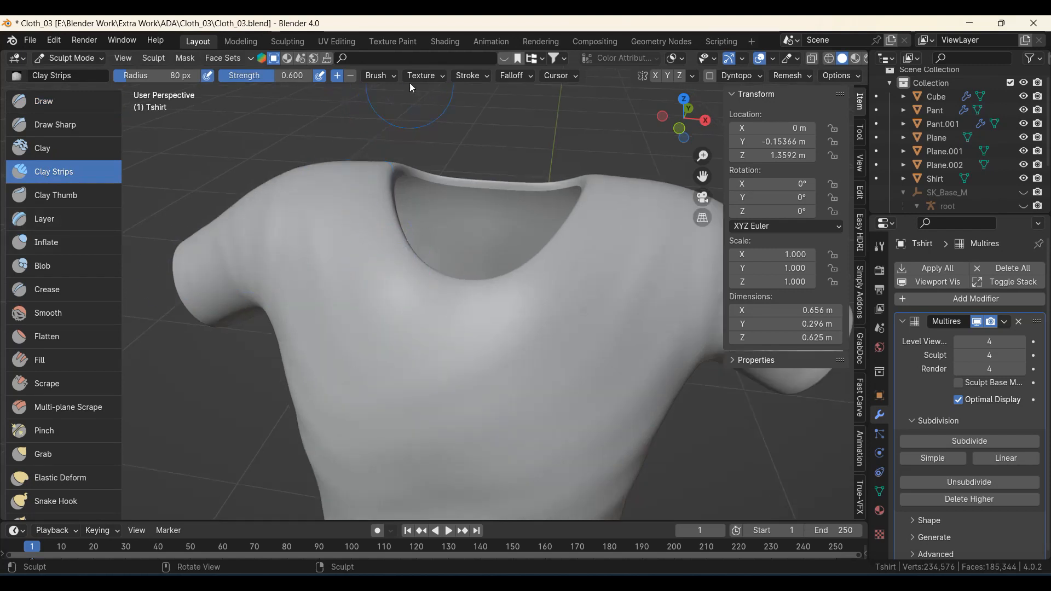
{"action": "left_click", "coordinate": [395, 74]}
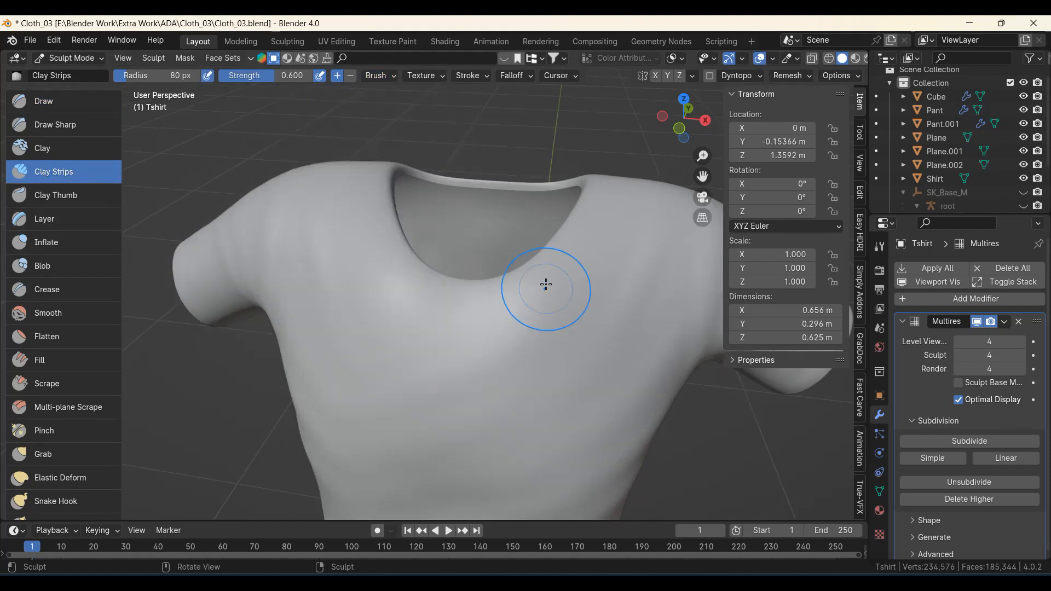
{"action": "key", "text": "f"}
{"action": "left_click", "coordinate": [425, 320]}
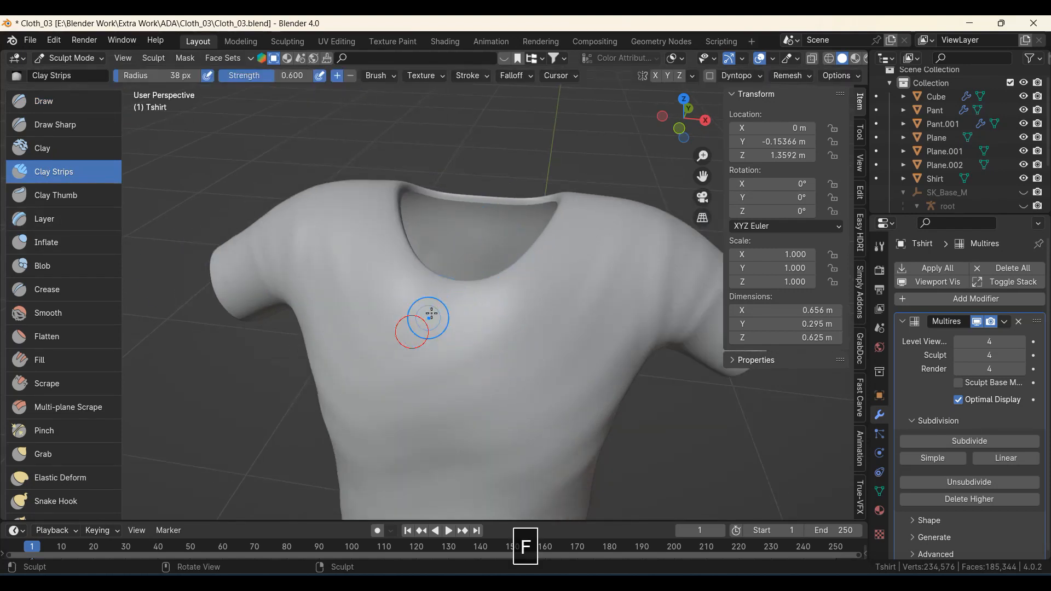
Turn on X symmetry and build up a raised collar band along the front neckline toward the shoulder.
{"action": "scroll", "coordinate": [440, 336], "scroll_direction": "up", "scroll_amount": 1}
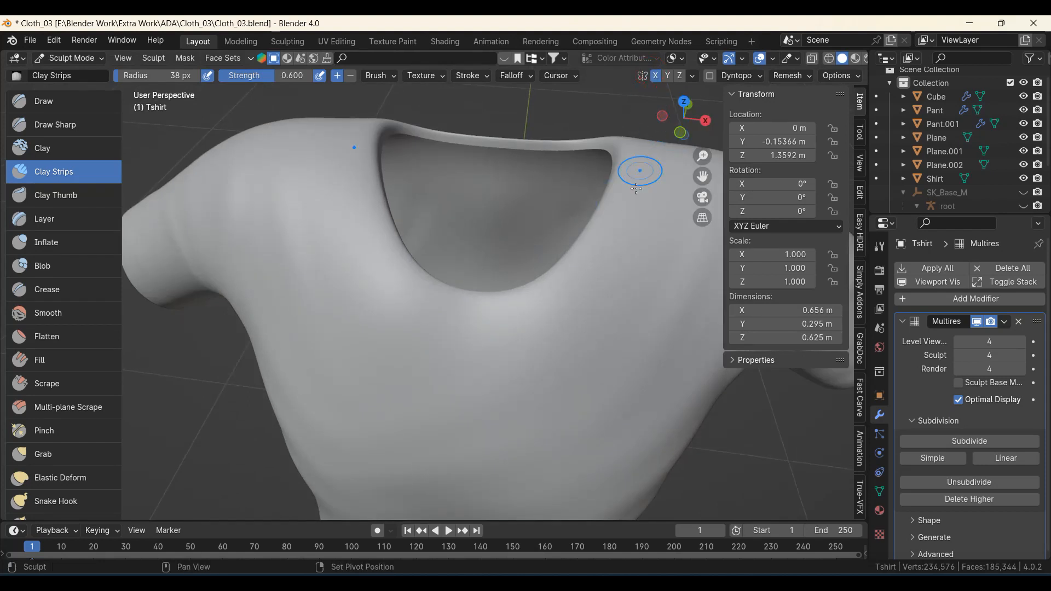
{"action": "middle_click_drag", "start_coordinate": [636, 188], "coordinate": [622, 220], "text": "shift"}
{"action": "scroll", "coordinate": [540, 333], "scroll_direction": "up", "scroll_amount": 3}
{"action": "middle_click_drag", "start_coordinate": [513, 364], "coordinate": [447, 352]}
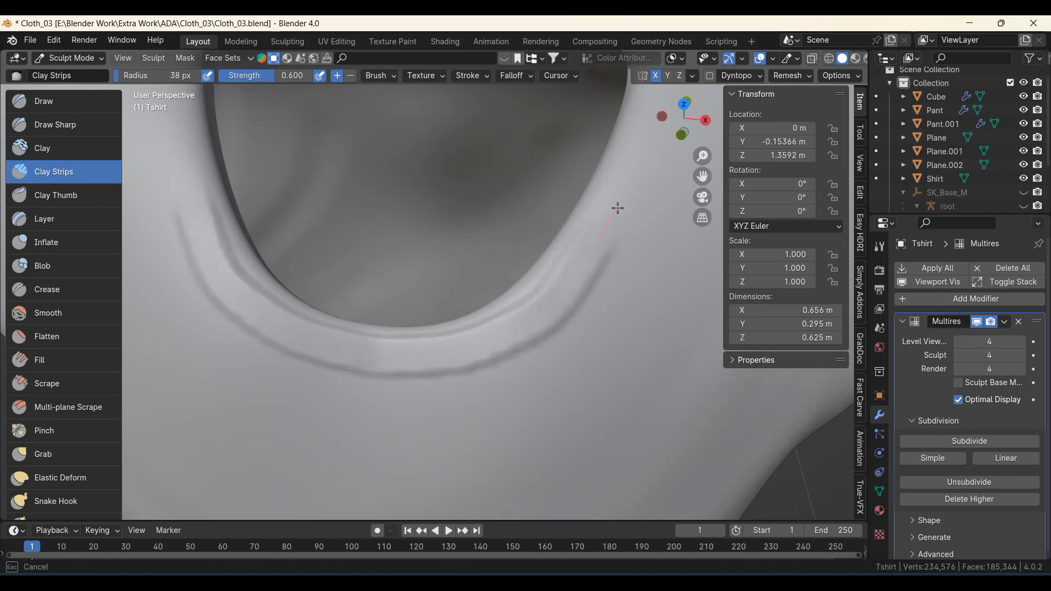
{"action": "middle_click_drag", "start_coordinate": [629, 149], "coordinate": [560, 376]}
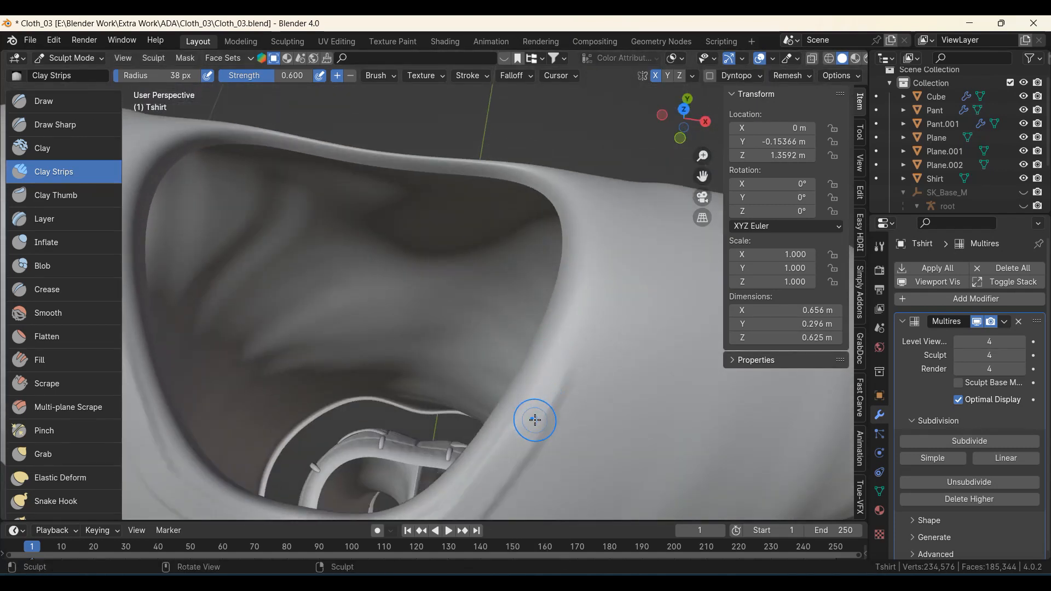
{"action": "left_click_drag", "start_coordinate": [535, 420], "coordinate": [568, 362]}
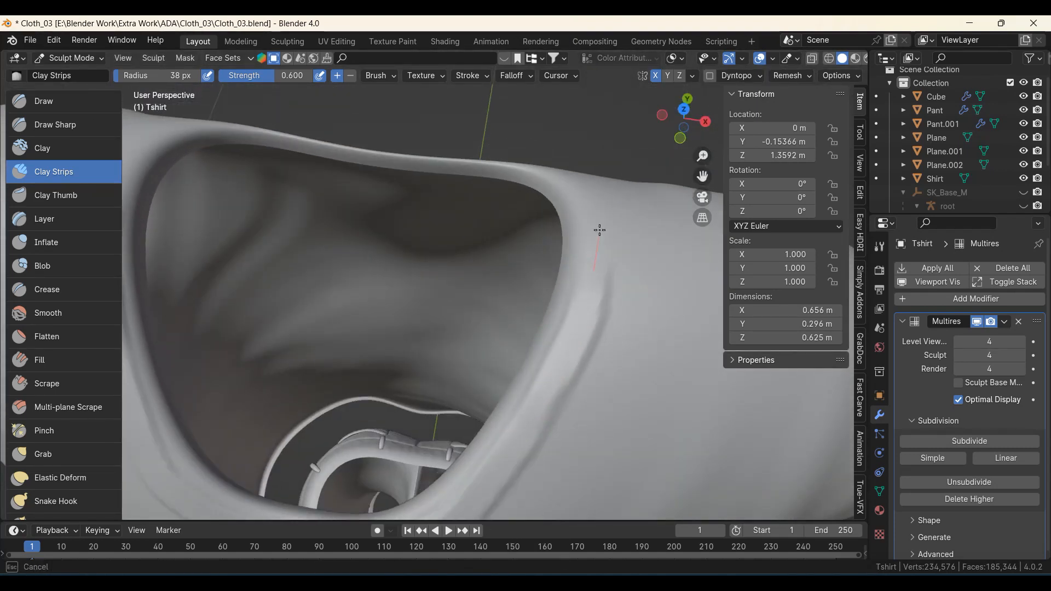
Continue the collar band over the shoulder around the side of the neckline.
{"action": "mouse_move", "coordinate": [596, 206]}
{"action": "middle_mouse_down"}
{"action": "mouse_move", "coordinate": [470, 274]}
{"action": "mouse_move", "coordinate": [378, 307]}
{"action": "middle_mouse_up"}
{"action": "mouse_move", "coordinate": [378, 306]}
{"action": "middle_mouse_down", "text": "shift"}
{"action": "mouse_move", "coordinate": [340, 335]}
{"action": "mouse_move", "coordinate": [272, 314]}
{"action": "middle_mouse_up", "text": "shift"}
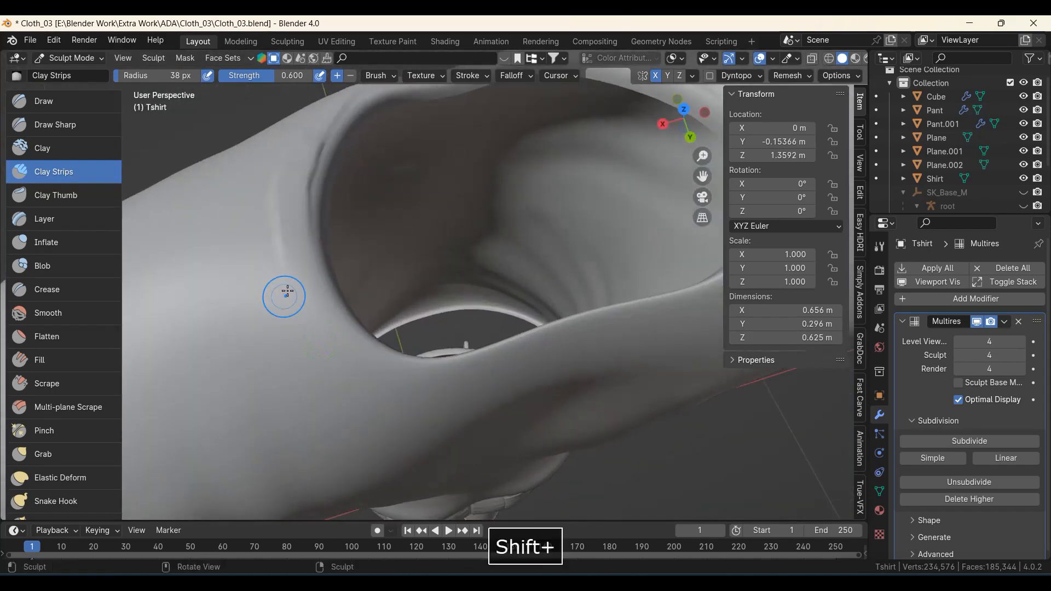
{"action": "mouse_move", "coordinate": [297, 242]}
{"action": "middle_mouse_down", "text": "ctrl"}
{"action": "mouse_move", "coordinate": [281, 244]}
{"action": "mouse_move", "coordinate": [285, 230]}
{"action": "middle_mouse_up", "text": "ctrl"}
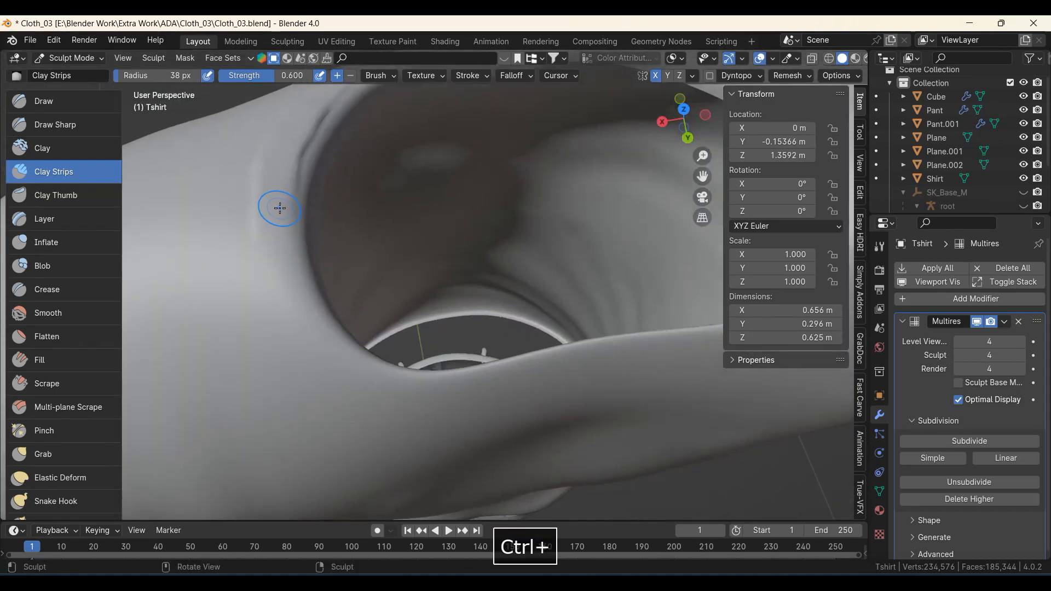
{"action": "left_click_drag", "start_coordinate": [281, 208], "coordinate": [273, 254]}
{"action": "left_click_drag", "start_coordinate": [342, 375], "coordinate": [343, 374]}
Extend the raised collar band along the back of the neckline.
{"action": "mouse_move", "coordinate": [342, 374]}
{"action": "middle_mouse_down"}
{"action": "mouse_move", "coordinate": [293, 324]}
{"action": "mouse_move", "coordinate": [283, 236]}
{"action": "middle_mouse_up"}
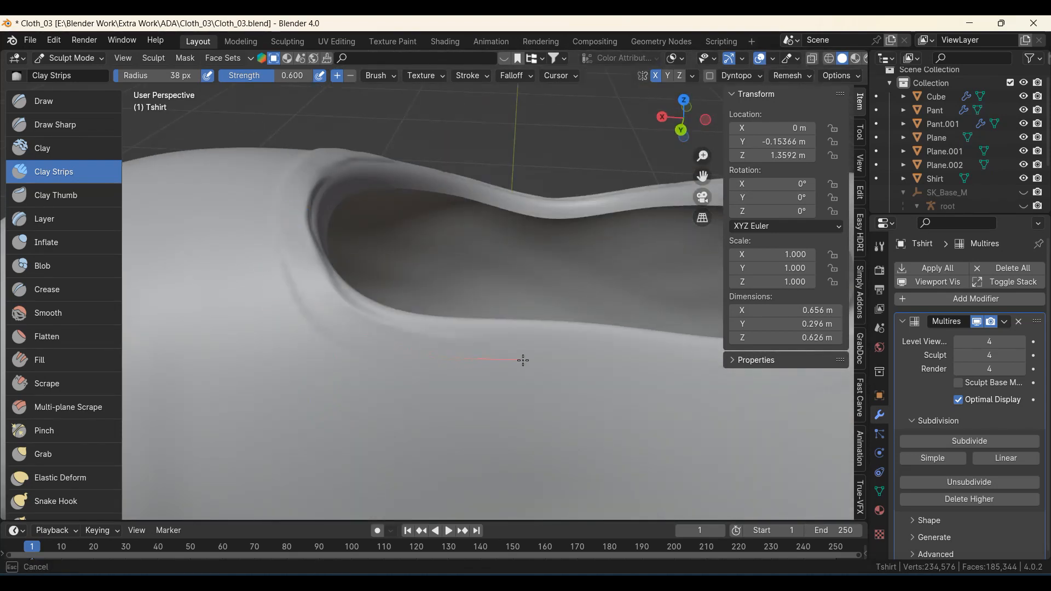
{"action": "mouse_move", "coordinate": [462, 377]}
{"action": "middle_mouse_down", "text": "shift"}
{"action": "mouse_move", "coordinate": [350, 368]}
{"action": "mouse_move", "coordinate": [323, 403]}
{"action": "middle_mouse_up", "text": "shift"}
{"action": "left_click_drag", "start_coordinate": [224, 376], "coordinate": [244, 383]}
{"action": "left_click_drag", "start_coordinate": [355, 418], "coordinate": [424, 436]}
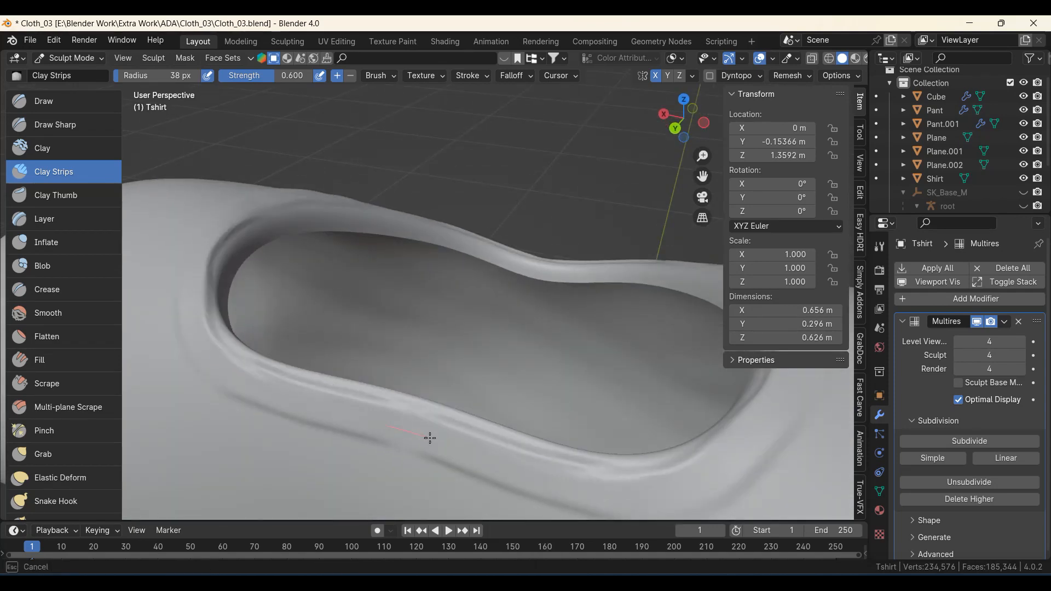
Build up a raised cuff band along the front of the sleeve opening.
{"action": "middle_click_drag", "start_coordinate": [339, 390], "coordinate": [310, 303], "text": "ctrl"}
{"action": "scroll", "coordinate": [309, 302], "scroll_direction": "up", "scroll_amount": 2}
{"action": "middle_click_drag", "start_coordinate": [455, 334], "coordinate": [388, 328]}
{"action": "middle_click_drag", "start_coordinate": [500, 380], "coordinate": [434, 298], "text": "shift"}
{"action": "scroll", "coordinate": [400, 317], "scroll_direction": "up", "scroll_amount": 5}
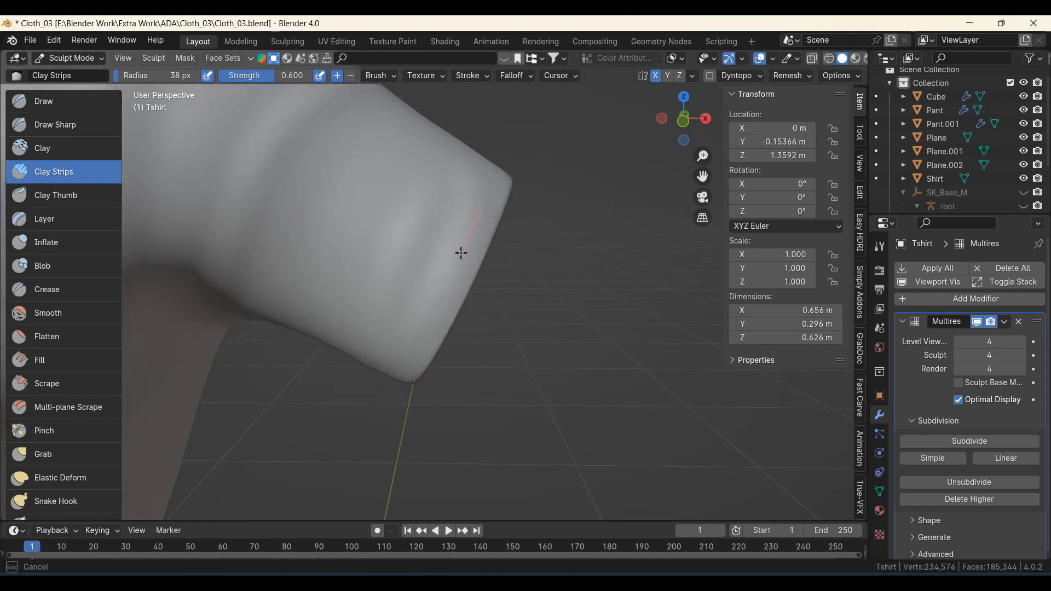
{"action": "left_click_drag", "start_coordinate": [408, 360], "coordinate": [408, 360]}
{"action": "middle_click_drag", "start_coordinate": [408, 358], "coordinate": [430, 237]}
{"action": "left_click_drag", "start_coordinate": [455, 203], "coordinate": [422, 270]}
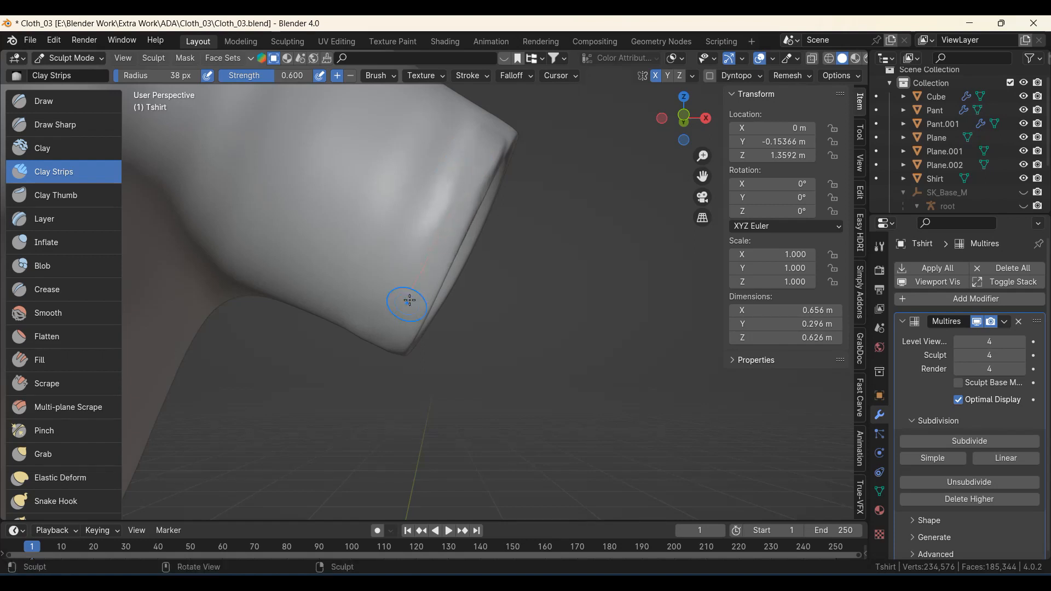
Extend the cuff band down toward the underside of the sleeve opening, undoing and redrawing the unwanted stroke.
{"action": "middle_click_drag", "start_coordinate": [409, 300], "coordinate": [441, 186]}
{"action": "left_click_drag", "start_coordinate": [391, 305], "coordinate": [387, 323]}
{"action": "middle_click_drag", "start_coordinate": [398, 287], "coordinate": [413, 242]}
{"action": "mouse_move", "coordinate": [413, 243]}
{"action": "middle_mouse_down", "text": "shift"}
{"action": "mouse_move", "coordinate": [411, 326]}
{"action": "mouse_move", "coordinate": [416, 306]}
{"action": "middle_mouse_up", "text": "shift"}
{"action": "scroll", "coordinate": [410, 326], "scroll_direction": "up", "scroll_amount": 1}
{"action": "key", "text": "ctrl+z"}
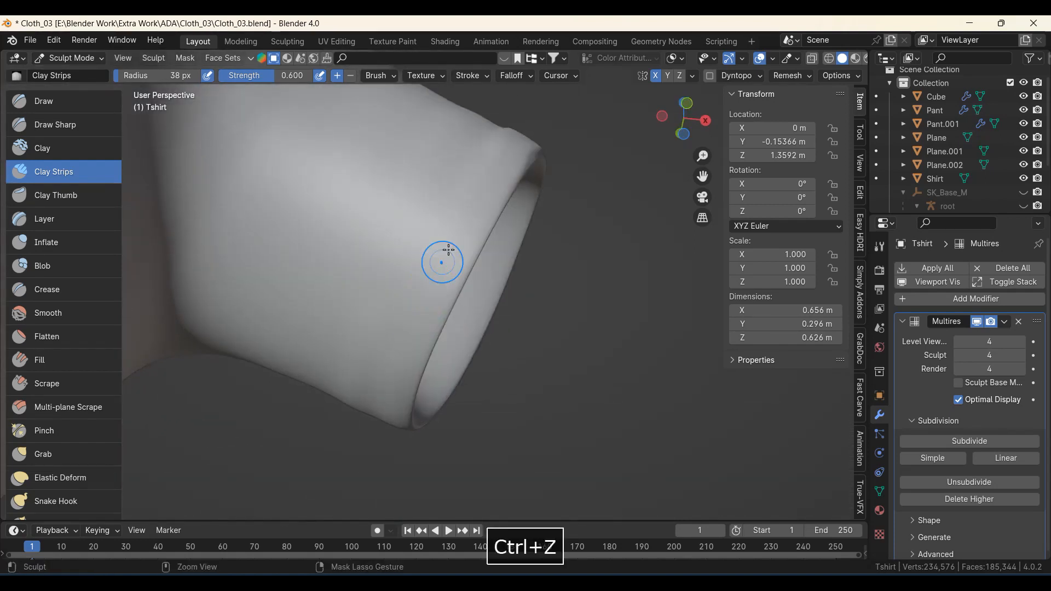
{"action": "left_click_drag", "start_coordinate": [454, 236], "coordinate": [433, 279]}
{"action": "left_click_drag", "start_coordinate": [398, 354], "coordinate": [398, 353]}
Extend the raised cuff band around the underside of the sleeve opening with Clay Strips strokes.
{"action": "mouse_move", "coordinate": [410, 345]}
{"action": "middle_mouse_down"}
{"action": "mouse_move", "coordinate": [427, 314]}
{"action": "mouse_move", "coordinate": [436, 357]}
{"action": "middle_mouse_up"}
{"action": "middle_click_drag", "start_coordinate": [436, 357], "coordinate": [408, 389]}
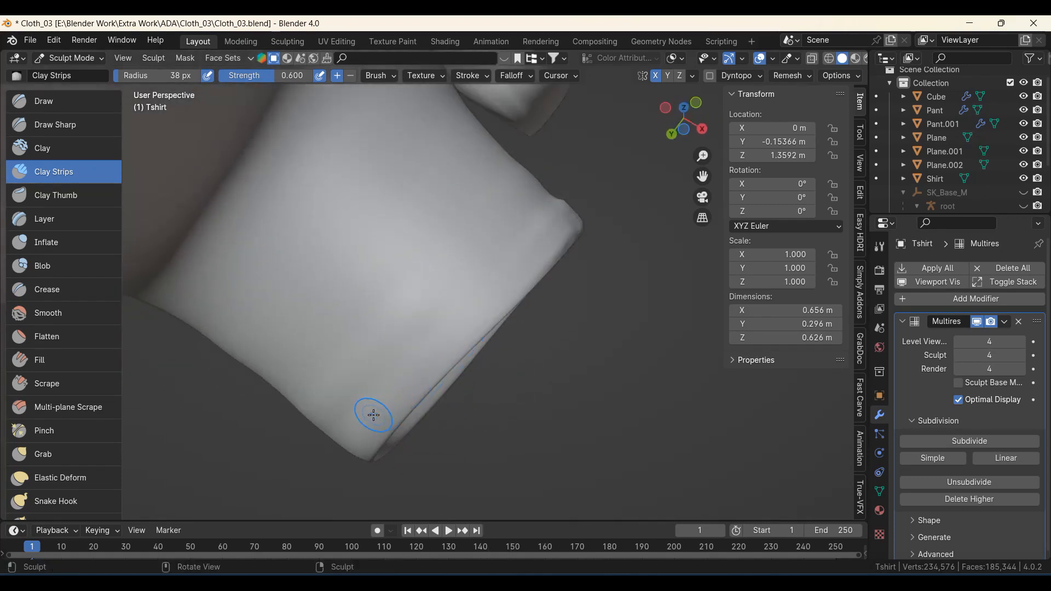
{"action": "middle_click_drag", "start_coordinate": [520, 264], "coordinate": [439, 389]}
{"action": "left_click_drag", "start_coordinate": [441, 398], "coordinate": [477, 346]}
{"action": "left_click_drag", "start_coordinate": [532, 282], "coordinate": [532, 281]}
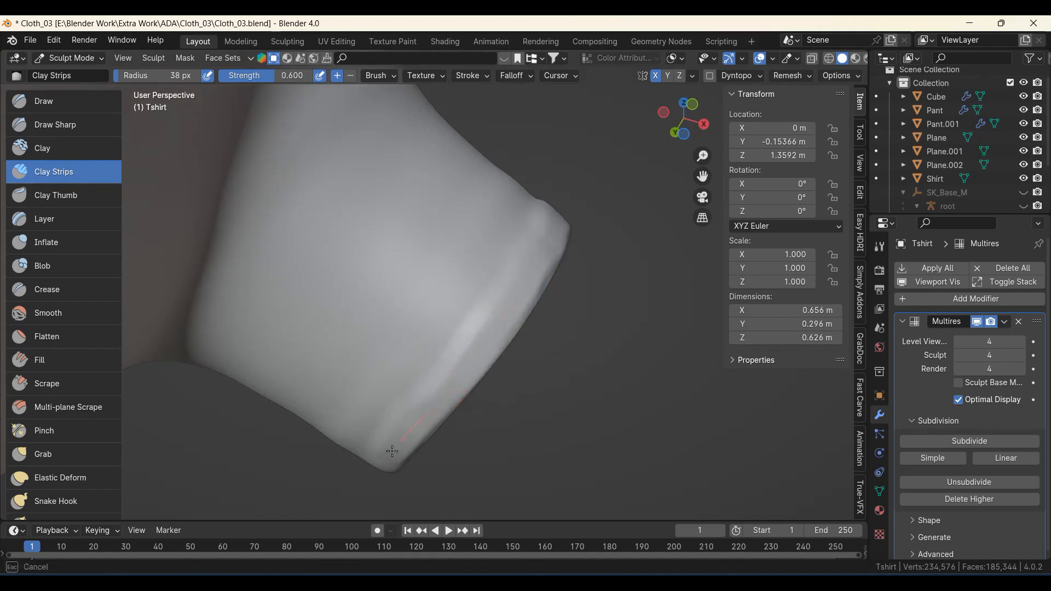
{"action": "middle_click_drag", "start_coordinate": [377, 465], "coordinate": [433, 418]}
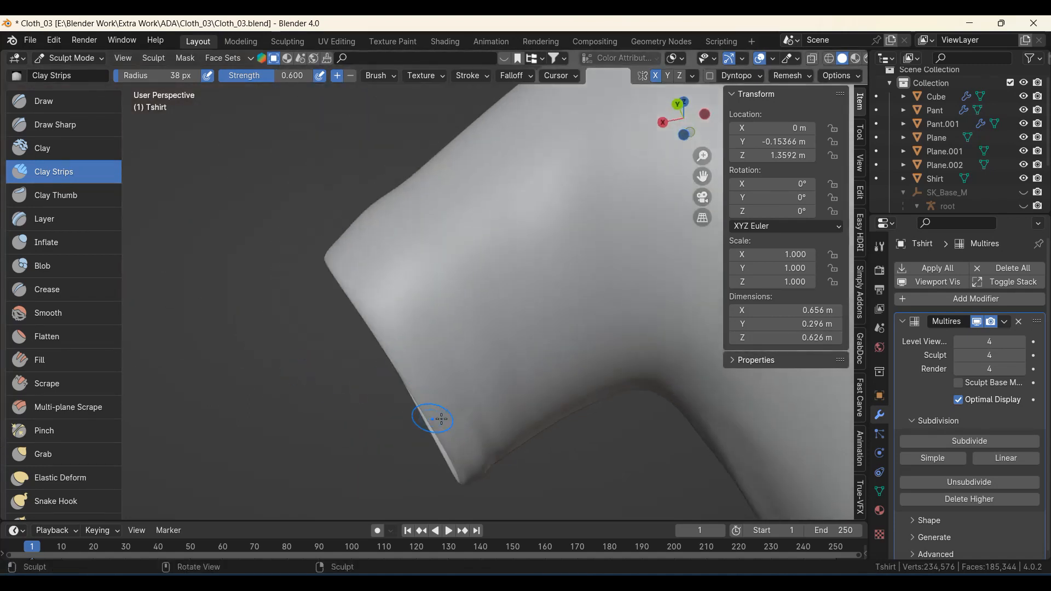
Build up the cuff band along the back edge of the sleeve opening.
{"action": "middle_click_drag", "start_coordinate": [379, 301], "coordinate": [438, 431]}
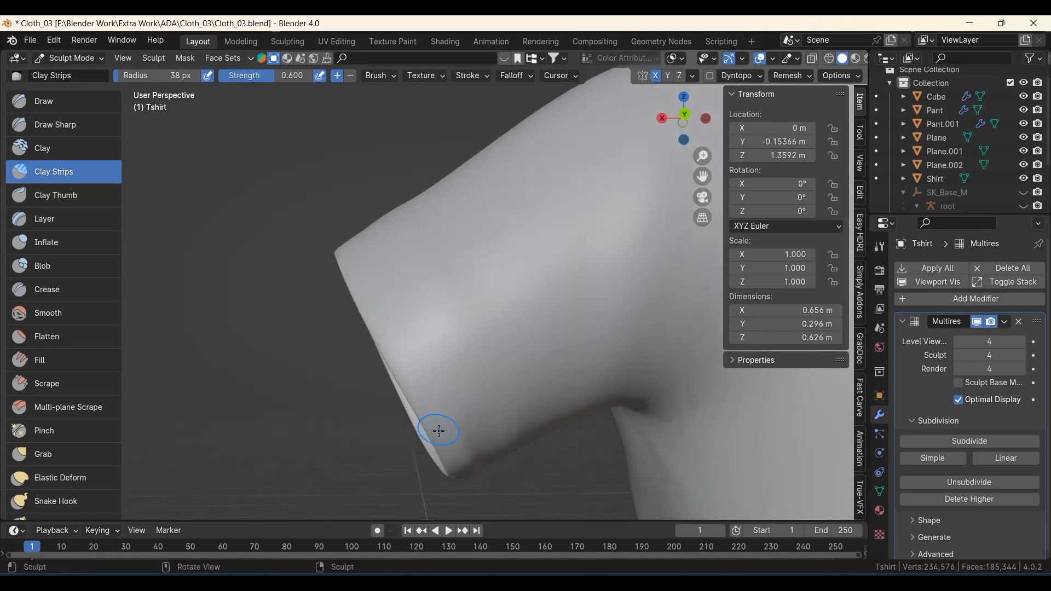
{"action": "middle_click_drag", "start_coordinate": [359, 245], "coordinate": [442, 424]}
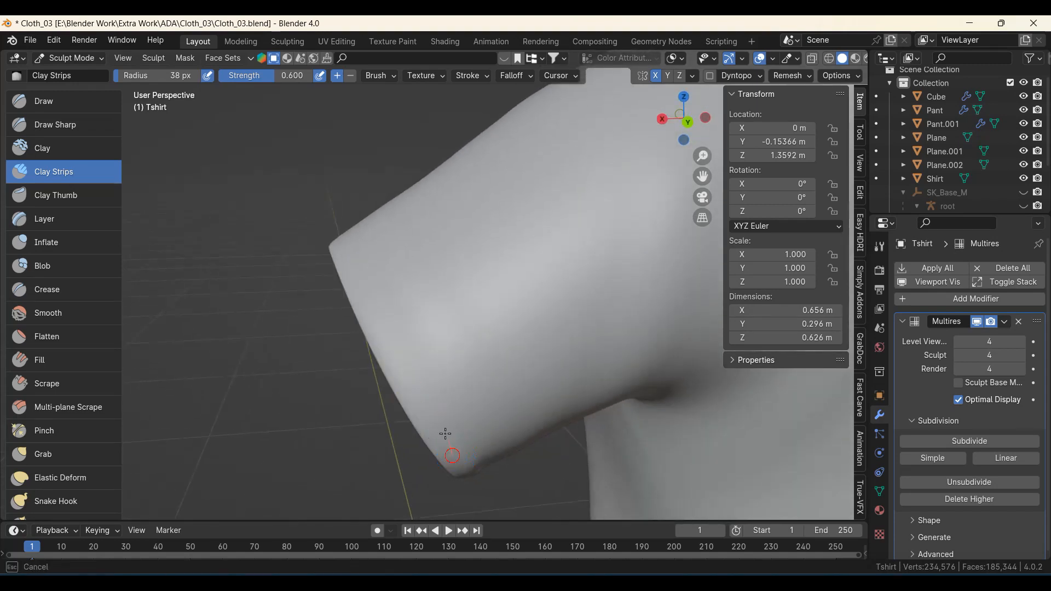
{"action": "mouse_move", "coordinate": [370, 283]}
{"action": "middle_mouse_down"}
{"action": "mouse_move", "coordinate": [394, 382]}
{"action": "mouse_move", "coordinate": [468, 444]}
{"action": "middle_mouse_up"}
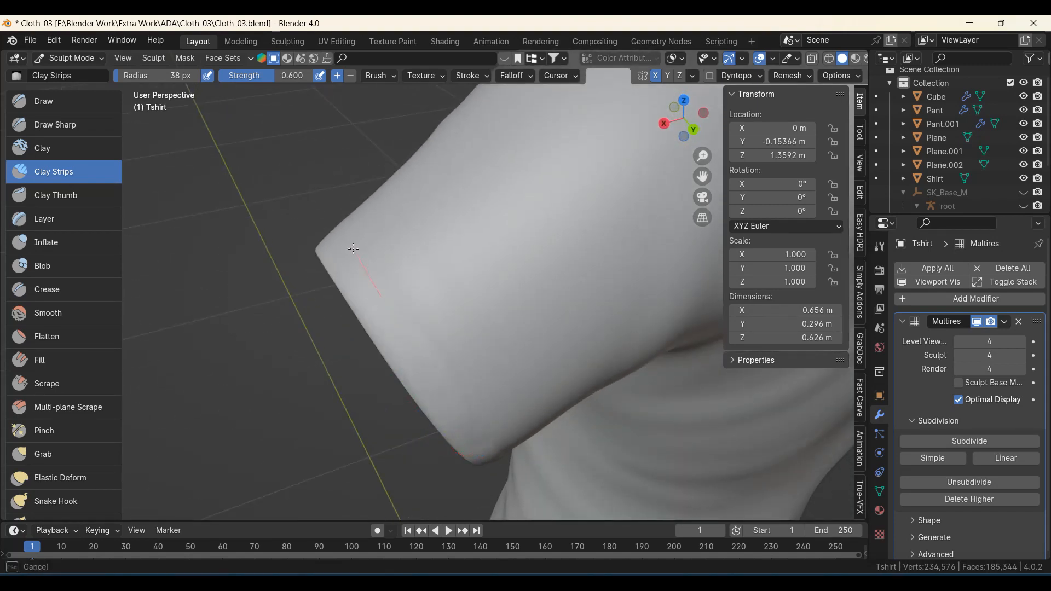
{"action": "mouse_move", "coordinate": [342, 261]}
{"action": "middle_mouse_down"}
{"action": "mouse_move", "coordinate": [449, 350]}
{"action": "mouse_move", "coordinate": [512, 375]}
{"action": "mouse_move", "coordinate": [412, 360]}
{"action": "middle_mouse_up"}
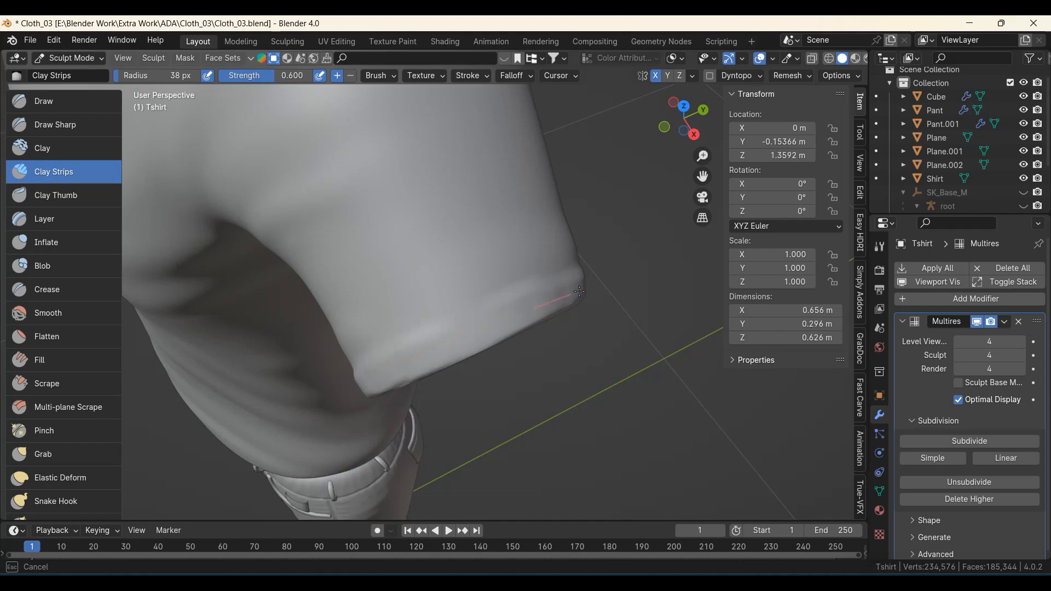
Complete the raised cuff band around the remaining back part of the sleeve opening.
{"action": "mouse_move", "coordinate": [593, 284]}
{"action": "middle_mouse_down"}
{"action": "mouse_move", "coordinate": [405, 301]}
{"action": "mouse_move", "coordinate": [398, 373]}
{"action": "mouse_move", "coordinate": [406, 352]}
{"action": "mouse_move", "coordinate": [387, 305]}
{"action": "middle_mouse_up"}
{"action": "left_click_drag", "start_coordinate": [431, 355], "coordinate": [456, 397]}
{"action": "middle_click_drag", "start_coordinate": [446, 408], "coordinate": [386, 321]}
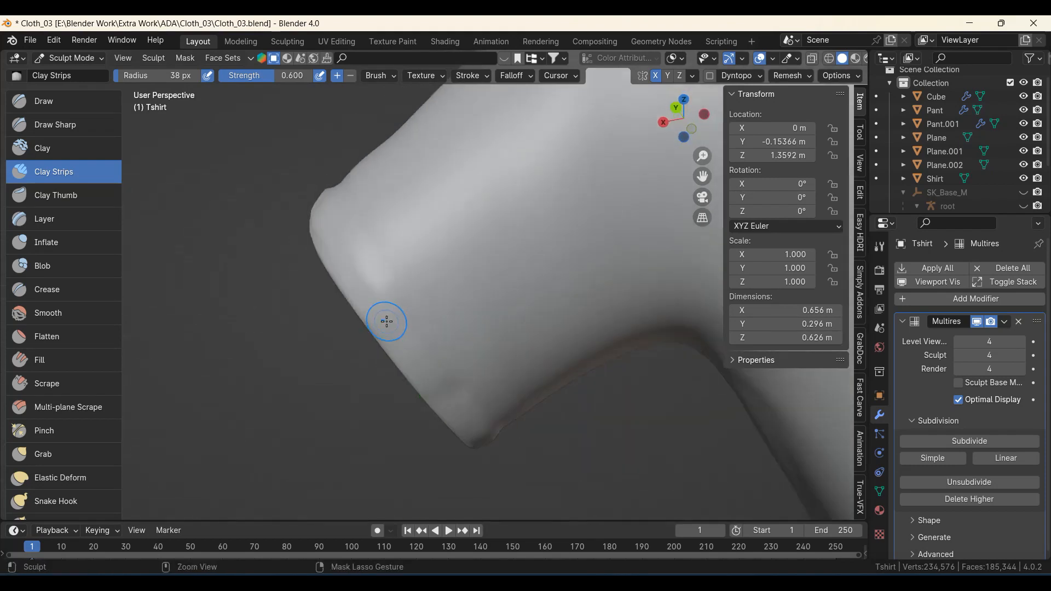
{"action": "middle_click_drag", "start_coordinate": [354, 358], "coordinate": [590, 440]}
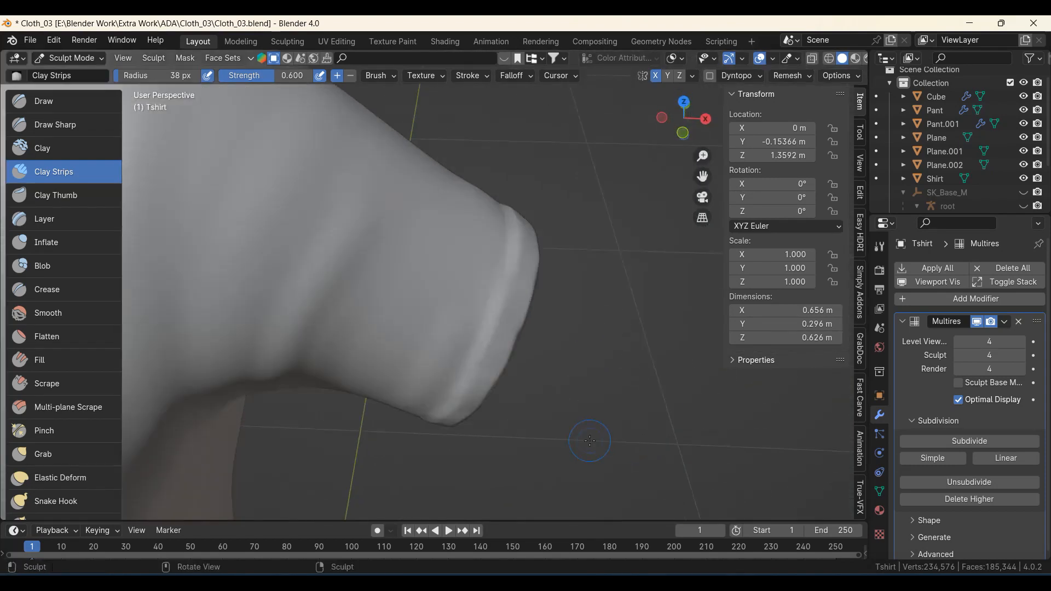
Return from sculpting the T-shirt to Object Mode and bring the collared shirt above it into view.
{"action": "scroll", "coordinate": [479, 312], "scroll_direction": "down", "scroll_amount": 7}
{"action": "middle_click_drag", "start_coordinate": [328, 328], "coordinate": [550, 264], "text": "shift"}
{"action": "mouse_move", "coordinate": [551, 264]}
{"action": "middle_mouse_down"}
{"action": "mouse_move", "coordinate": [492, 331]}
{"action": "mouse_move", "coordinate": [482, 310]}
{"action": "mouse_move", "coordinate": [479, 333]}
{"action": "mouse_move", "coordinate": [294, 319]}
{"action": "mouse_move", "coordinate": [362, 360]}
{"action": "mouse_move", "coordinate": [378, 343]}
{"action": "middle_mouse_up"}
{"action": "key", "text": "Tab"}
{"action": "left_click", "coordinate": [586, 357]}
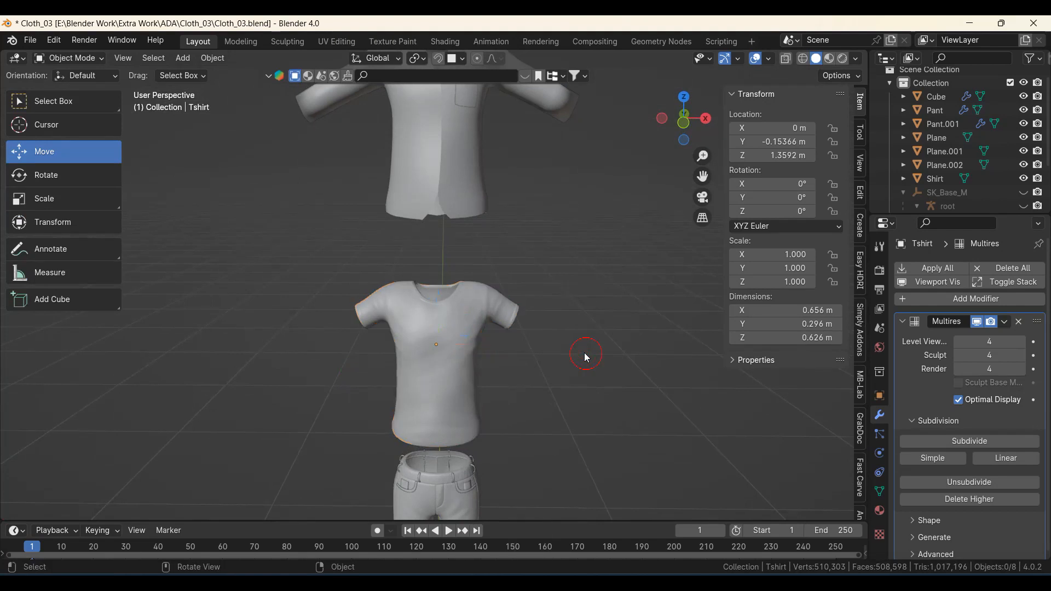
{"action": "scroll", "coordinate": [553, 346], "scroll_direction": "up", "scroll_amount": 1}
{"action": "middle_click_drag", "start_coordinate": [430, 388], "coordinate": [429, 356]}
{"action": "left_click", "coordinate": [434, 373]}
{"action": "middle_click_drag", "start_coordinate": [500, 361], "coordinate": [478, 386]}
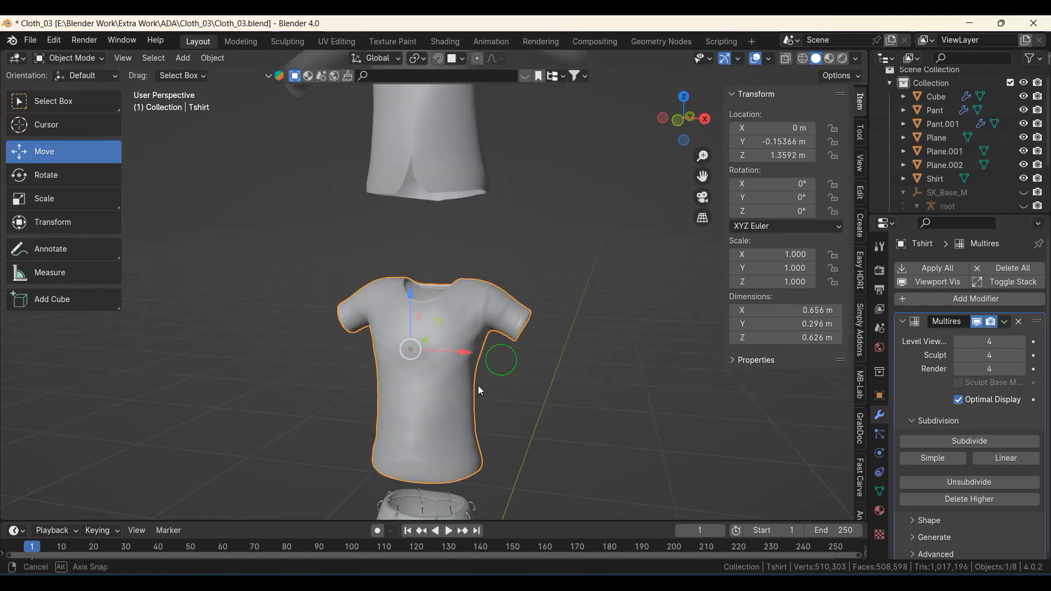
{"action": "middle_click_drag", "start_coordinate": [479, 269], "coordinate": [479, 411], "text": "shift"}
Select the Shirt object and enter Sculpt Mode on it.
{"action": "left_click", "coordinate": [421, 275]}
{"action": "middle_click_drag", "start_coordinate": [425, 280], "coordinate": [438, 353], "text": "shift"}
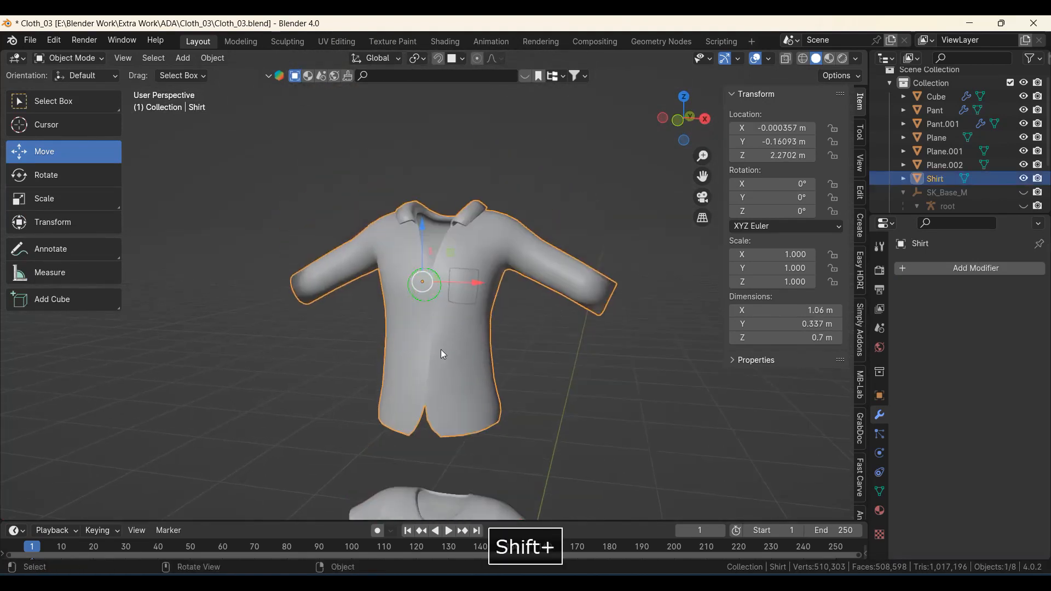
{"action": "scroll", "coordinate": [438, 353], "scroll_direction": "up", "scroll_amount": 2}
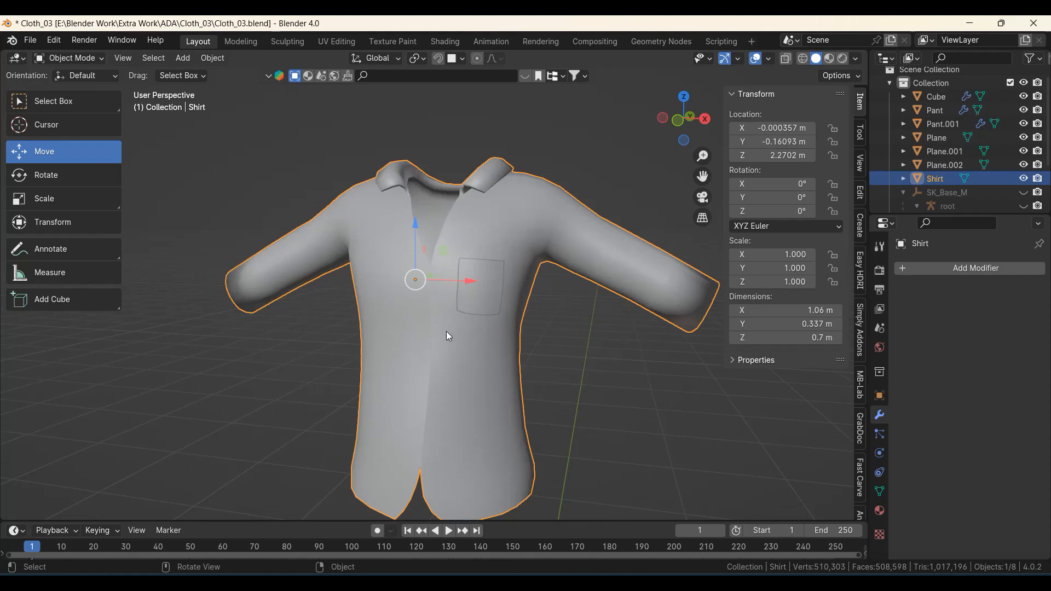
{"action": "scroll", "coordinate": [425, 314], "scroll_direction": "down", "scroll_amount": 3}
{"action": "middle_click_drag", "start_coordinate": [425, 314], "coordinate": [440, 370]}
{"action": "scroll", "coordinate": [441, 369], "scroll_direction": "up", "scroll_amount": 2}
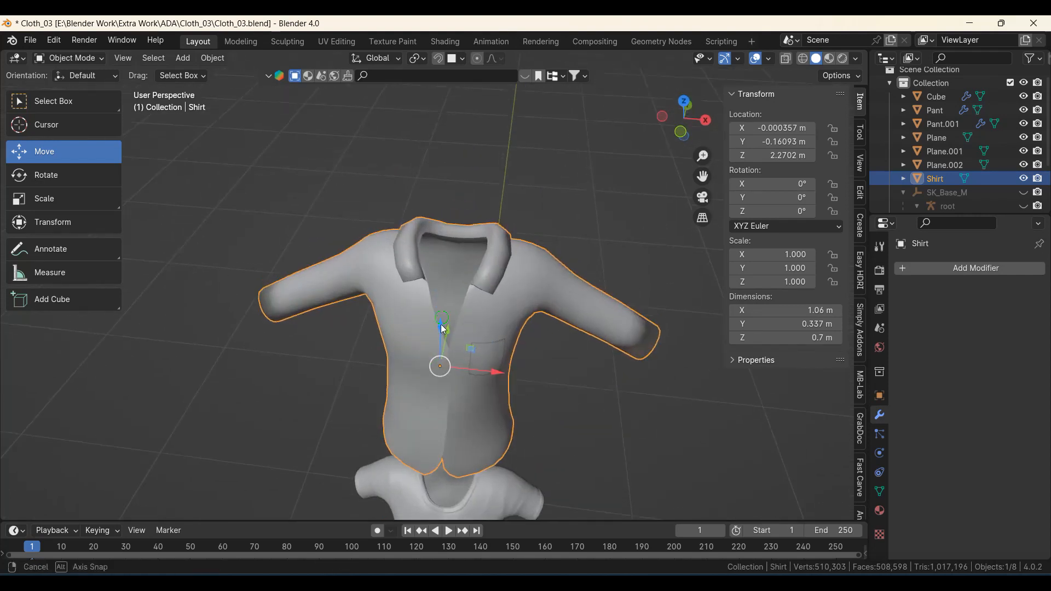
{"action": "middle_click_drag", "start_coordinate": [441, 317], "coordinate": [454, 350]}
{"action": "key", "text": "Tab"}
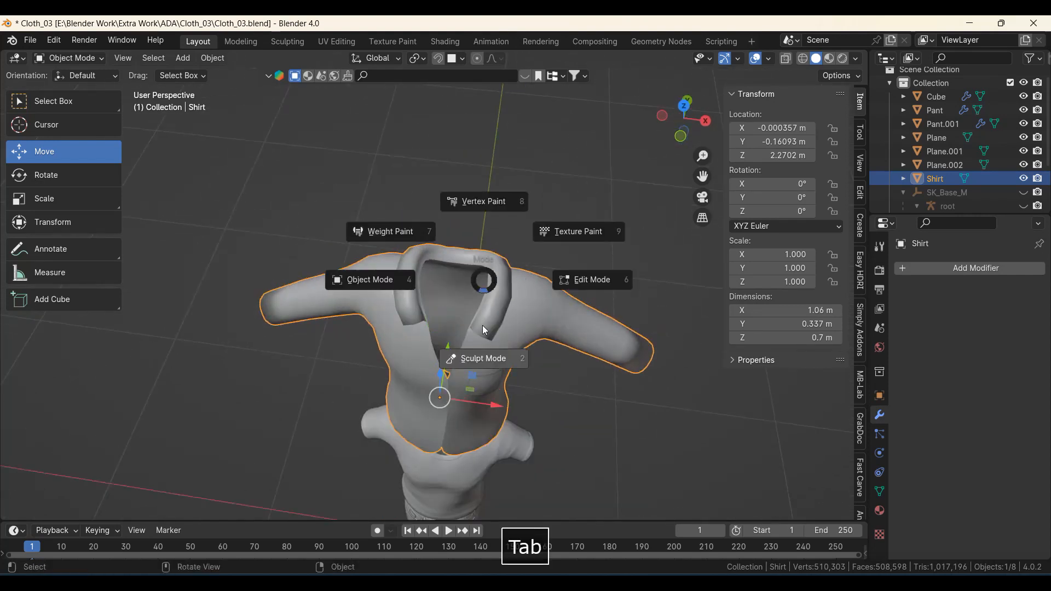
{"action": "left_click", "coordinate": [481, 363]}
{"action": "scroll", "coordinate": [478, 368], "scroll_direction": "up", "scroll_amount": 2}
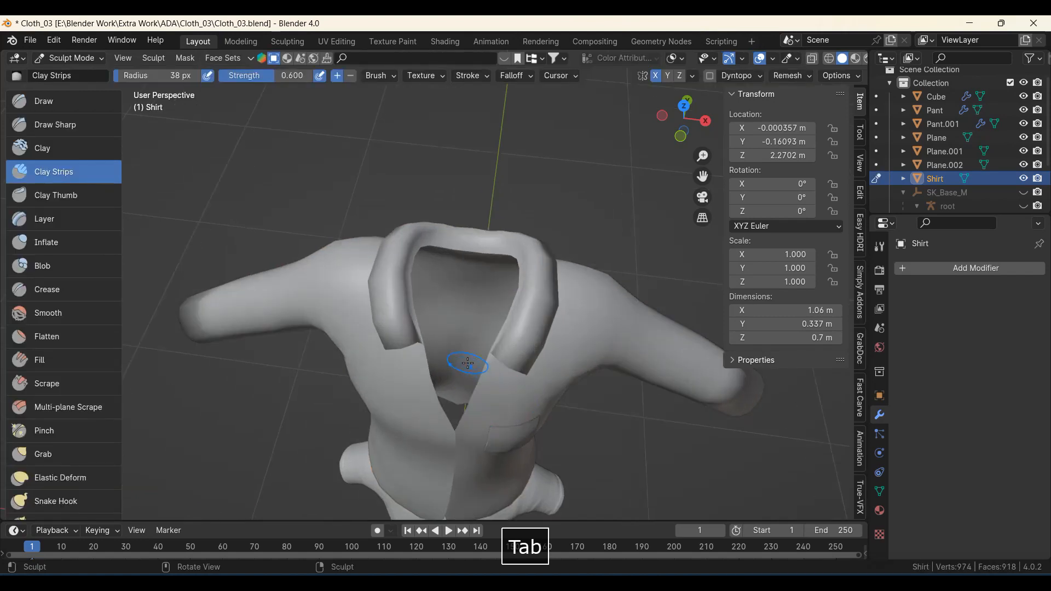
Choose the Grab brush with a 124 px radius and pull the shirt's collar end inward.
{"action": "key", "text": "g"}
{"action": "key", "text": "f"}
{"action": "left_click", "coordinate": [525, 382]}
{"action": "mouse_move", "coordinate": [521, 331]}
{"action": "middle_mouse_down"}
{"action": "mouse_move", "coordinate": [492, 342]}
{"action": "mouse_move", "coordinate": [511, 351]}
{"action": "middle_mouse_up"}
{"action": "left_click_drag", "start_coordinate": [518, 352], "coordinate": [501, 350]}
{"action": "scroll", "coordinate": [477, 343], "scroll_direction": "down", "scroll_amount": 1}
Reshape the lower ends of the shirt collar with further Grab strokes.
{"action": "mouse_move", "coordinate": [505, 381]}
{"action": "middle_mouse_down", "text": "shift"}
{"action": "mouse_move", "coordinate": [477, 343]}
{"action": "mouse_move", "coordinate": [462, 278]}
{"action": "middle_mouse_up", "text": "shift"}
{"action": "scroll", "coordinate": [463, 271], "scroll_direction": "up", "scroll_amount": 2}
{"action": "mouse_move", "coordinate": [458, 301]}
{"action": "left_mouse_down"}
{"action": "mouse_move", "coordinate": [421, 294]}
{"action": "mouse_move", "coordinate": [434, 298]}
{"action": "left_mouse_up"}
{"action": "mouse_move", "coordinate": [434, 298]}
{"action": "middle_mouse_down"}
{"action": "mouse_move", "coordinate": [412, 274]}
{"action": "mouse_move", "coordinate": [422, 321]}
{"action": "middle_mouse_up"}
{"action": "mouse_move", "coordinate": [447, 346]}
{"action": "left_mouse_down"}
{"action": "mouse_move", "coordinate": [459, 306]}
{"action": "mouse_move", "coordinate": [452, 296]}
{"action": "left_mouse_up"}
{"action": "middle_click_drag", "start_coordinate": [452, 296], "coordinate": [441, 327]}
{"action": "left_click_drag", "start_coordinate": [484, 311], "coordinate": [471, 315]}
Adjust the collar's shape from another side with two Grab strokes.
{"action": "mouse_move", "coordinate": [471, 315]}
{"action": "middle_mouse_down"}
{"action": "mouse_move", "coordinate": [446, 334]}
{"action": "mouse_move", "coordinate": [376, 317]}
{"action": "mouse_move", "coordinate": [336, 242]}
{"action": "mouse_move", "coordinate": [357, 368]}
{"action": "mouse_move", "coordinate": [323, 312]}
{"action": "mouse_move", "coordinate": [333, 314]}
{"action": "middle_mouse_up"}
{"action": "middle_click_drag", "start_coordinate": [289, 277], "coordinate": [342, 375], "text": "shift"}
{"action": "left_click_drag", "start_coordinate": [348, 363], "coordinate": [365, 352]}
{"action": "left_click_drag", "start_coordinate": [364, 398], "coordinate": [375, 392]}
{"action": "mouse_move", "coordinate": [375, 392]}
{"action": "middle_mouse_down"}
{"action": "mouse_move", "coordinate": [360, 324]}
{"action": "mouse_move", "coordinate": [331, 323]}
{"action": "mouse_move", "coordinate": [422, 329]}
{"action": "mouse_move", "coordinate": [528, 356]}
{"action": "mouse_move", "coordinate": [540, 285]}
{"action": "mouse_move", "coordinate": [453, 237]}
{"action": "mouse_move", "coordinate": [488, 236]}
{"action": "middle_mouse_up"}
{"action": "middle_click_drag", "start_coordinate": [510, 269], "coordinate": [555, 330]}
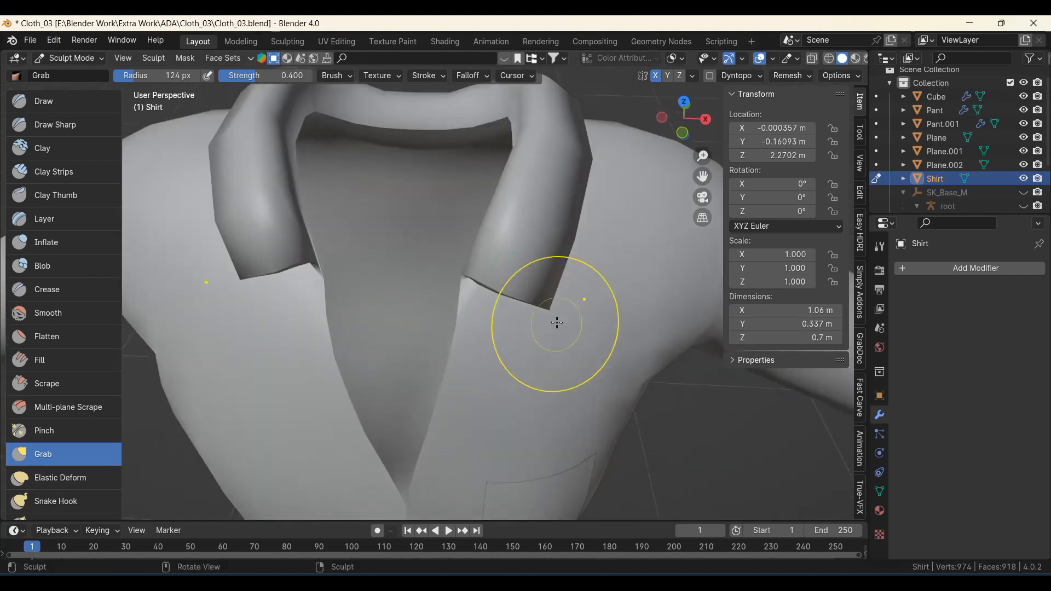
Pull the collar tips slightly inward and upward with the Grab brush to refine the collar ends.
{"action": "left_click_drag", "start_coordinate": [539, 303], "coordinate": [515, 303]}
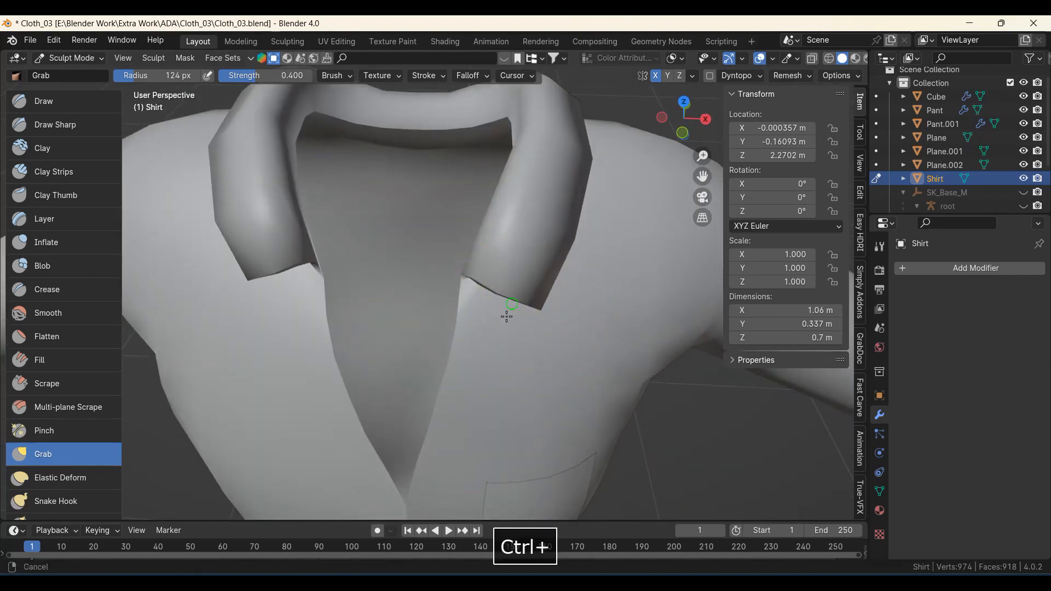
{"action": "middle_click_drag", "start_coordinate": [512, 302], "coordinate": [491, 312], "text": "ctrl"}
{"action": "middle_click_drag", "start_coordinate": [491, 312], "coordinate": [482, 359]}
{"action": "left_click_drag", "start_coordinate": [514, 277], "coordinate": [511, 268]}
{"action": "mouse_move", "coordinate": [511, 268]}
{"action": "middle_mouse_down", "text": "shift"}
{"action": "mouse_move", "coordinate": [478, 361]}
{"action": "mouse_move", "coordinate": [447, 257]}
{"action": "mouse_move", "coordinate": [486, 238]}
{"action": "mouse_move", "coordinate": [489, 262]}
{"action": "middle_mouse_up", "text": "shift"}
{"action": "middle_click_drag", "start_coordinate": [481, 303], "coordinate": [489, 328]}
{"action": "middle_click_drag", "start_coordinate": [487, 312], "coordinate": [472, 329], "text": "ctrl"}
{"action": "mouse_move", "coordinate": [472, 321]}
{"action": "middle_mouse_down"}
{"action": "mouse_move", "coordinate": [471, 283]}
{"action": "mouse_move", "coordinate": [468, 321]}
{"action": "middle_mouse_up"}
{"action": "middle_click_drag", "start_coordinate": [468, 321], "coordinate": [455, 311]}
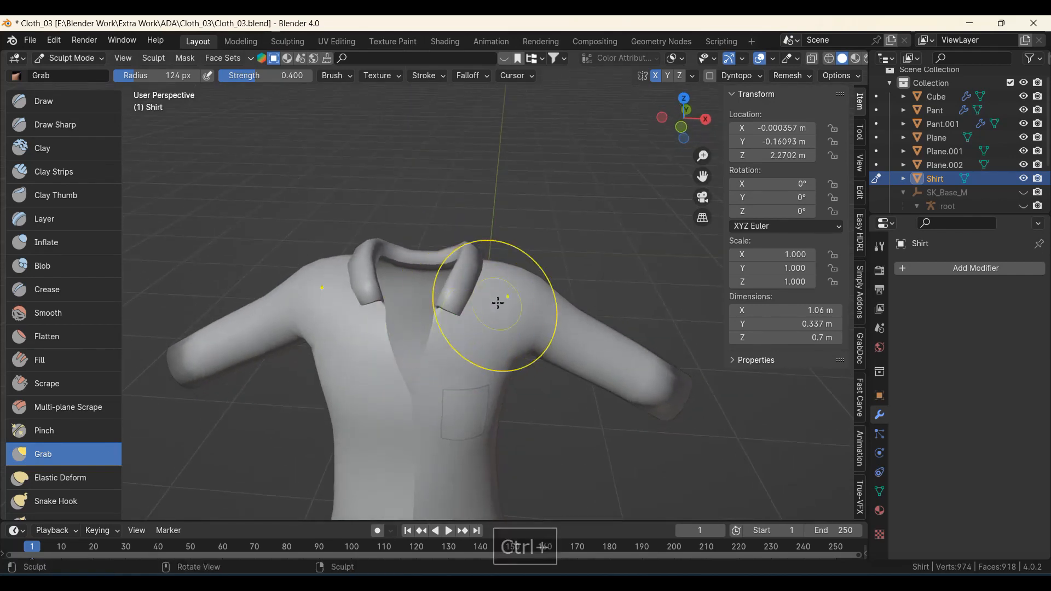
Return the shirt to Object Mode and add a Subdivision Surface modifier with its render level set to 1.
{"action": "key", "text": "Tab"}
{"action": "key", "text": "z"}
{"action": "mouse_move", "coordinate": [396, 350]}
{"action": "middle_mouse_down"}
{"action": "mouse_move", "coordinate": [392, 362]}
{"action": "mouse_move", "coordinate": [392, 333]}
{"action": "middle_mouse_up"}
{"action": "key", "text": "z"}
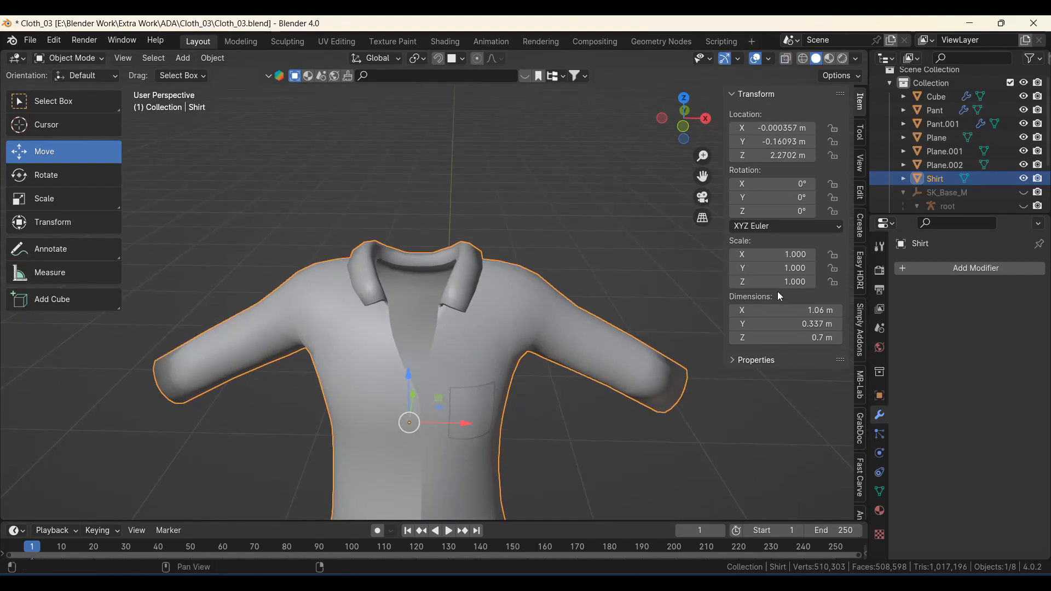
{"action": "left_click", "coordinate": [937, 272]}
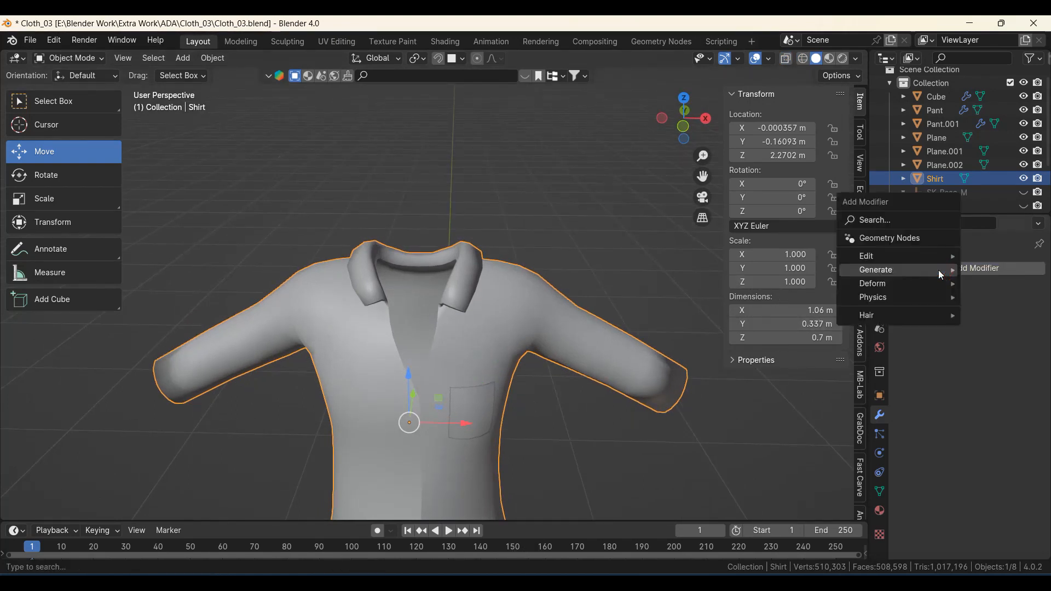
{"action": "mouse_move", "coordinate": [939, 274]}
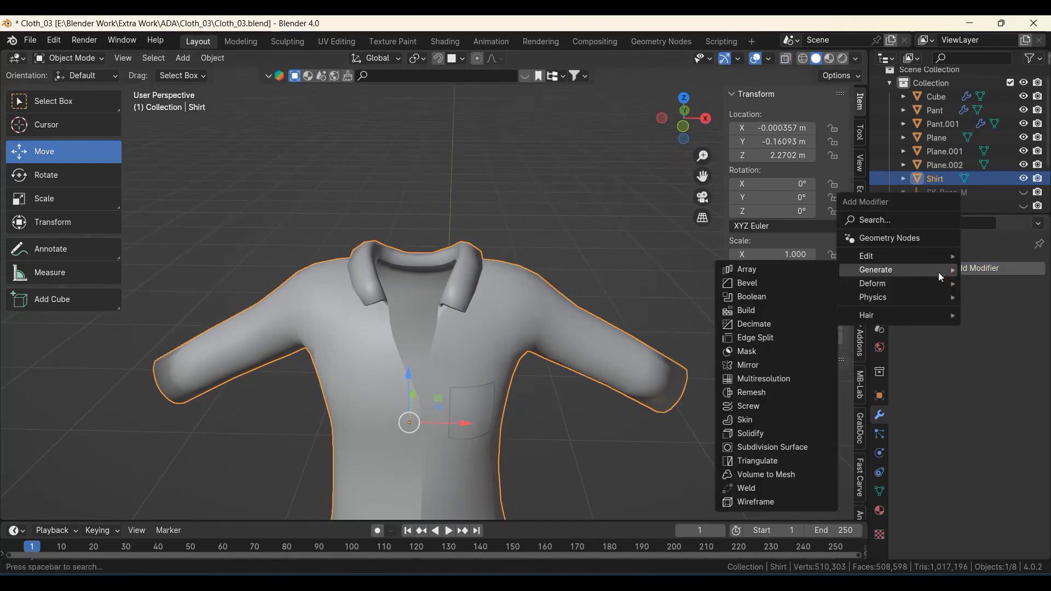
{"action": "left_click", "coordinate": [785, 445]}
{"action": "middle_click_drag", "start_coordinate": [491, 340], "coordinate": [885, 407]}
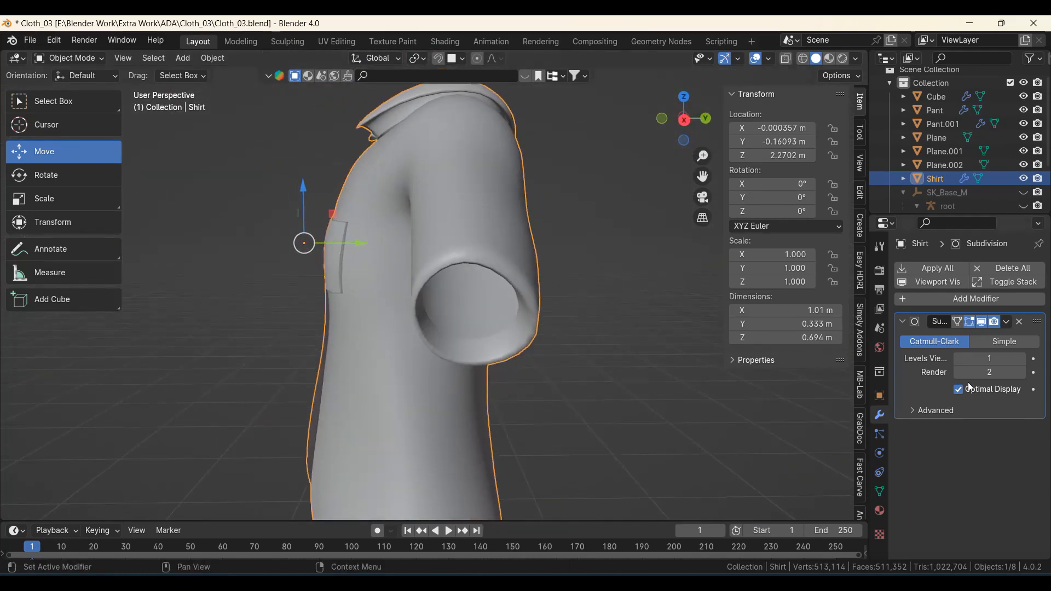
{"action": "left_click", "coordinate": [958, 371]}
Enter Edit Mode on the shirt and enable the Subdivision modifier's on-cage display.
{"action": "middle_click_drag", "start_coordinate": [667, 338], "coordinate": [437, 308], "text": "ctrl"}
{"action": "middle_click_drag", "start_coordinate": [438, 307], "coordinate": [422, 434], "text": "shift"}
{"action": "scroll", "coordinate": [524, 360], "scroll_direction": "up", "scroll_amount": 3}
{"action": "middle_click_drag", "start_coordinate": [421, 433], "coordinate": [424, 405], "text": "ctrl"}
{"action": "middle_click_drag", "start_coordinate": [401, 366], "coordinate": [399, 426], "text": "ctrl"}
{"action": "middle_click_drag", "start_coordinate": [404, 411], "coordinate": [409, 427]}
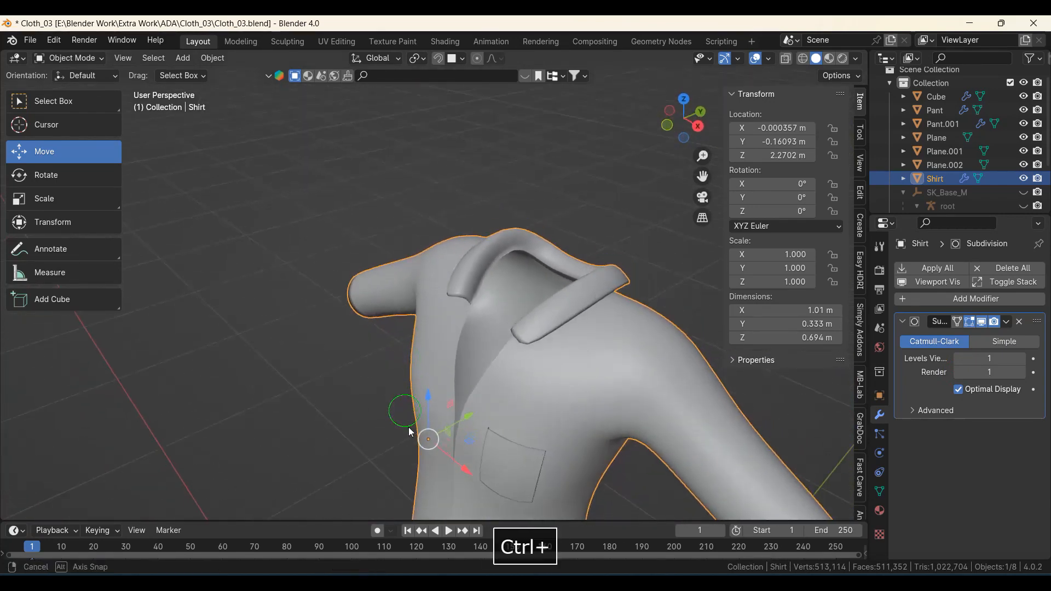
{"action": "middle_click_drag", "start_coordinate": [440, 374], "coordinate": [504, 376]}
{"action": "scroll", "coordinate": [440, 404], "scroll_direction": "up", "scroll_amount": 4}
{"action": "key", "text": "Tab"}
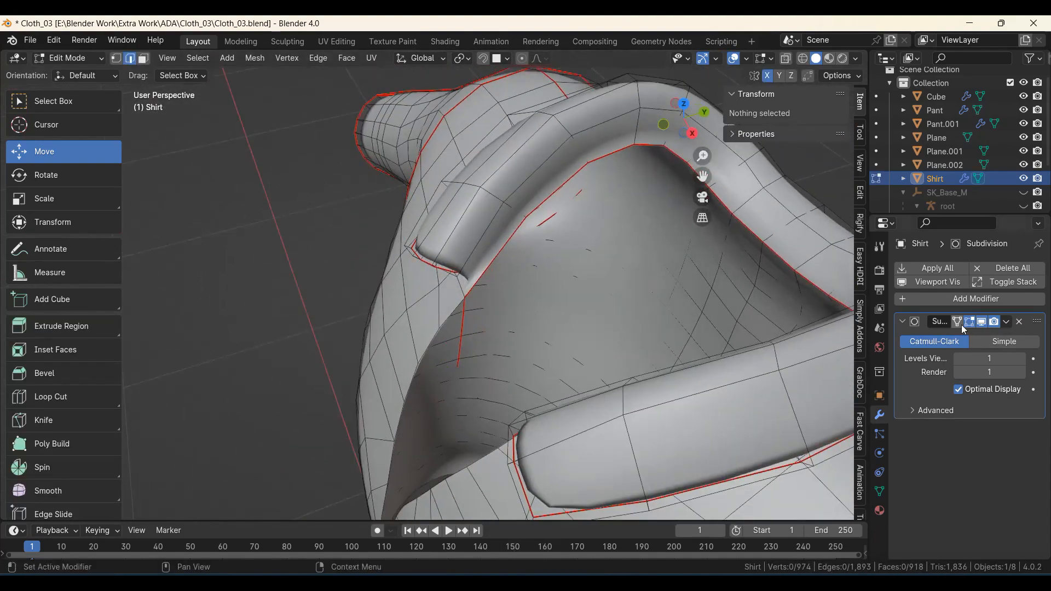
{"action": "left_click", "coordinate": [956, 322]}
{"action": "middle_click_drag", "start_coordinate": [554, 344], "coordinate": [553, 375], "text": "ctrl"}
{"action": "middle_click_drag", "start_coordinate": [435, 373], "coordinate": [456, 361]}
{"action": "scroll", "coordinate": [456, 361], "scroll_direction": "up", "scroll_amount": 1}
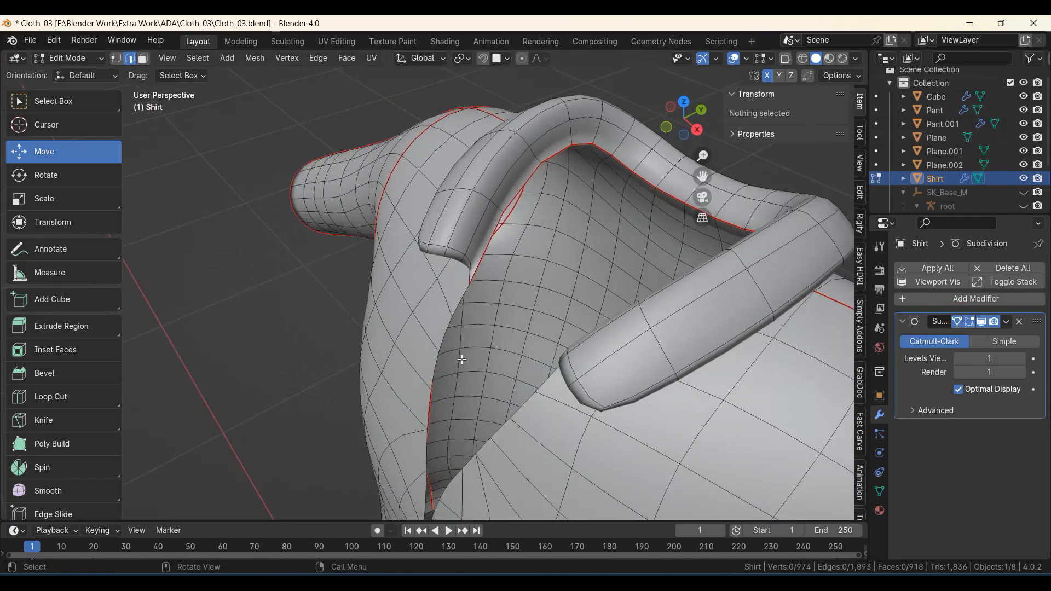
Select the edge path down the negative-X side of the shirt's front opening and extrude it about 0.0135 m inward along global Y.
{"action": "left_click", "coordinate": [462, 300]}
{"action": "mouse_move", "coordinate": [461, 300]}
{"action": "middle_mouse_down"}
{"action": "mouse_move", "coordinate": [467, 351]}
{"action": "mouse_move", "coordinate": [482, 295]}
{"action": "middle_mouse_up"}
{"action": "middle_click_drag", "start_coordinate": [472, 509], "coordinate": [482, 329], "text": "shift"}
{"action": "middle_click_drag", "start_coordinate": [493, 482], "coordinate": [485, 290]}
{"action": "left_click", "coordinate": [468, 337], "text": "ctrl"}
{"action": "left_click", "coordinate": [430, 381], "text": "ctrl"}
{"action": "middle_click_drag", "start_coordinate": [429, 403], "coordinate": [442, 337]}
{"action": "middle_click_drag", "start_coordinate": [442, 337], "coordinate": [407, 350], "text": "shift"}
{"action": "middle_click_drag", "start_coordinate": [417, 377], "coordinate": [399, 370]}
{"action": "key", "text": "e"}
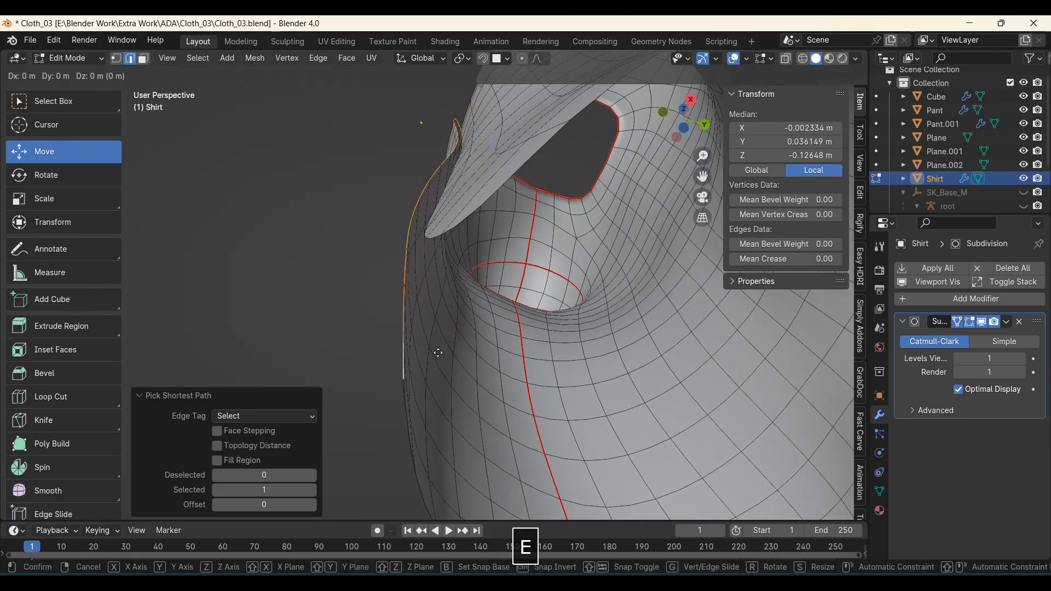
{"action": "key", "text": "y"}
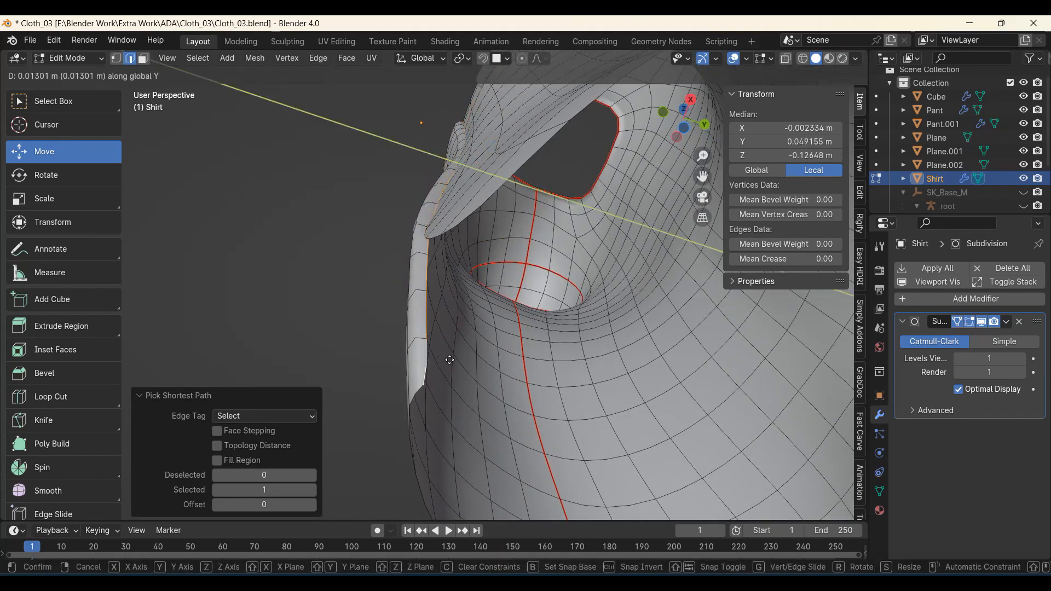
{"action": "left_click", "coordinate": [450, 360]}
Switch to vertex selection and move the top inner vertex of the extruded strip, just below the collar.
{"action": "middle_click_drag", "start_coordinate": [450, 361], "coordinate": [432, 436]}
{"action": "middle_click_drag", "start_coordinate": [432, 307], "coordinate": [434, 489], "text": "shift"}
{"action": "middle_click_drag", "start_coordinate": [493, 131], "coordinate": [472, 401]}
{"action": "middle_click_drag", "start_coordinate": [472, 401], "coordinate": [472, 435]}
{"action": "middle_click_drag", "start_coordinate": [471, 435], "coordinate": [432, 425]}
{"action": "middle_click_drag", "start_coordinate": [432, 424], "coordinate": [405, 383]}
{"action": "middle_click_drag", "start_coordinate": [356, 339], "coordinate": [399, 412], "text": "shift"}
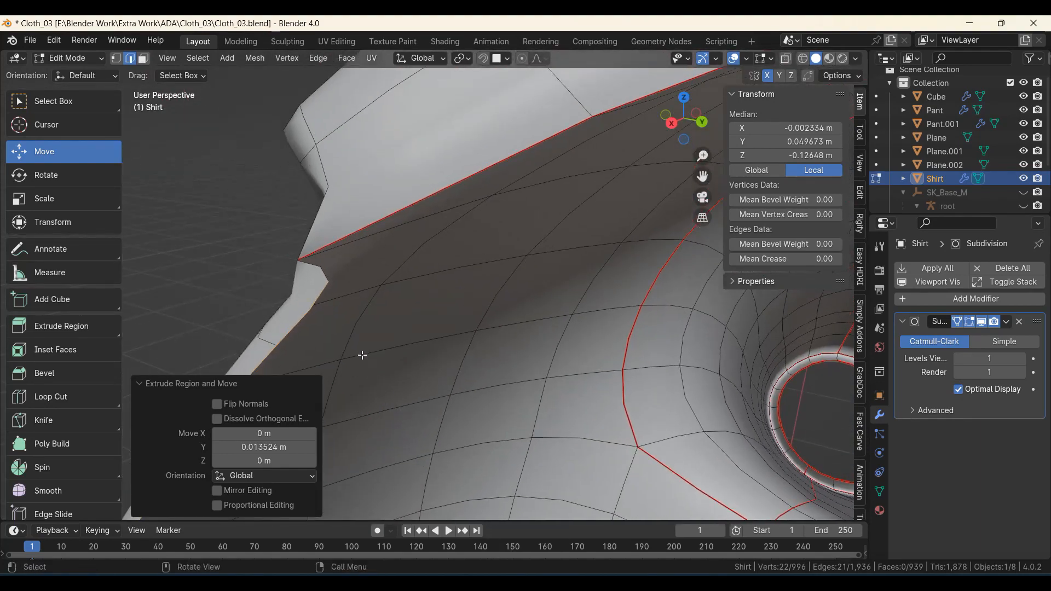
{"action": "key", "text": "1"}
{"action": "left_click", "coordinate": [327, 284]}
{"action": "middle_click_drag", "start_coordinate": [327, 284], "coordinate": [407, 331]}
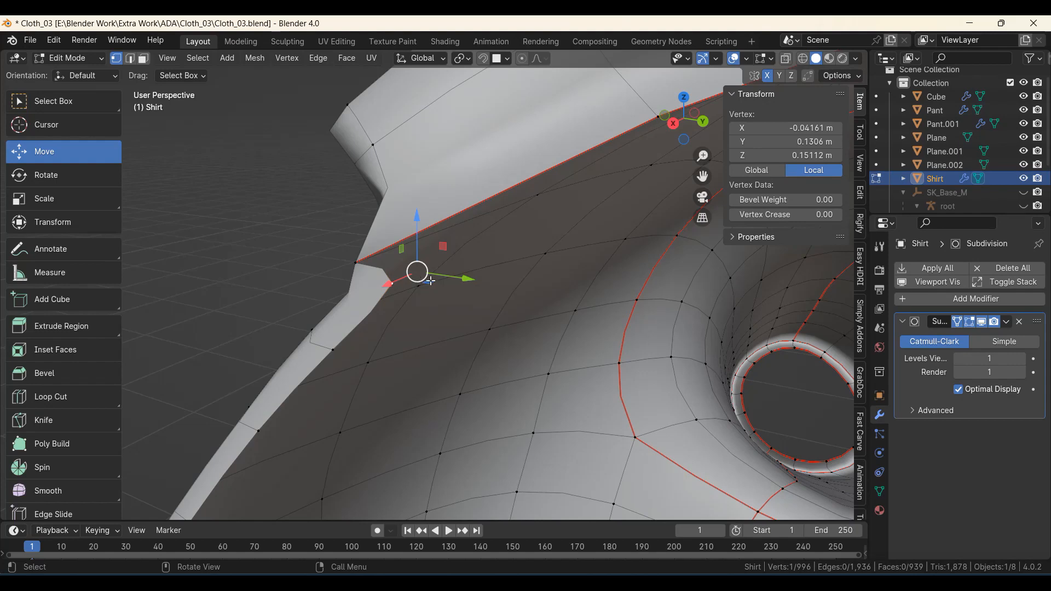
{"action": "left_click_drag", "start_coordinate": [443, 247], "coordinate": [467, 194]}
{"action": "middle_click_drag", "start_coordinate": [468, 194], "coordinate": [394, 219]}
Reposition further vertices around the collar and front opening to tidy the extruded strip.
{"action": "middle_click_drag", "start_coordinate": [213, 296], "coordinate": [403, 242], "text": "shift"}
{"action": "middle_click_drag", "start_coordinate": [404, 242], "coordinate": [409, 143], "text": "shift"}
{"action": "left_click_drag", "start_coordinate": [373, 125], "coordinate": [408, 150]}
{"action": "middle_click_drag", "start_coordinate": [408, 151], "coordinate": [472, 236]}
{"action": "mouse_move", "coordinate": [490, 209]}
{"action": "left_mouse_down"}
{"action": "mouse_move", "coordinate": [493, 194]}
{"action": "mouse_move", "coordinate": [495, 216]}
{"action": "left_mouse_up"}
{"action": "middle_click_drag", "start_coordinate": [479, 263], "coordinate": [509, 334]}
{"action": "mouse_move", "coordinate": [509, 334]}
{"action": "middle_mouse_down"}
{"action": "mouse_move", "coordinate": [473, 289]}
{"action": "mouse_move", "coordinate": [515, 341]}
{"action": "middle_mouse_up"}
{"action": "left_click_drag", "start_coordinate": [569, 497], "coordinate": [576, 464]}
Move the front opening's top outer vertex up toward the underside of the collar on the negative-X side.
{"action": "middle_click_drag", "start_coordinate": [576, 464], "coordinate": [572, 512], "text": "ctrl"}
{"action": "middle_click_drag", "start_coordinate": [372, 399], "coordinate": [446, 476]}
{"action": "middle_click_drag", "start_coordinate": [446, 416], "coordinate": [493, 397]}
{"action": "scroll", "coordinate": [488, 383], "scroll_direction": "up", "scroll_amount": 1}
{"action": "middle_click_drag", "start_coordinate": [436, 272], "coordinate": [410, 357], "text": "shift"}
{"action": "scroll", "coordinate": [356, 374], "scroll_direction": "up", "scroll_amount": 3}
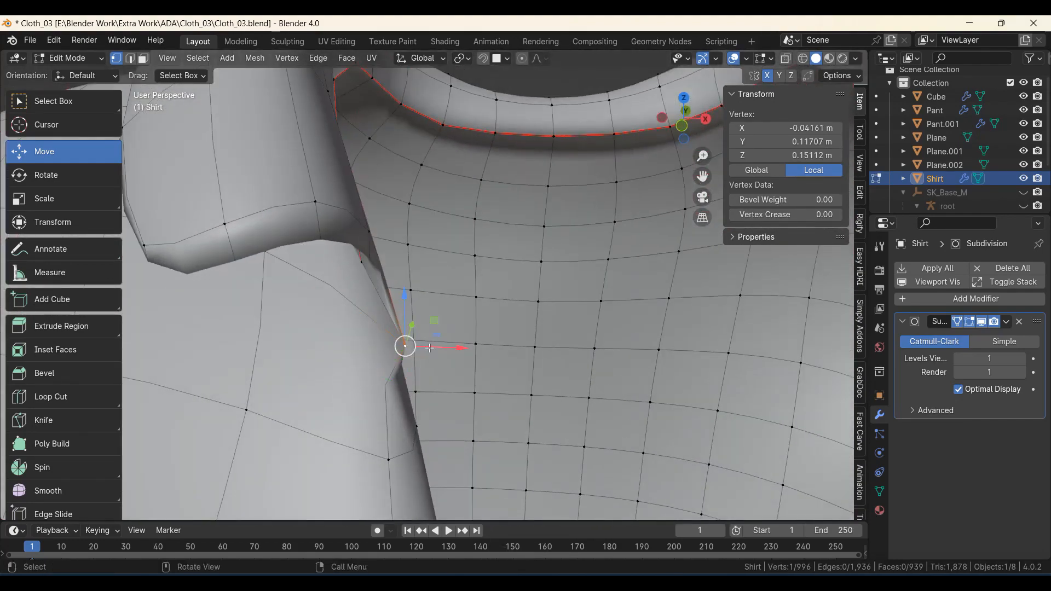
{"action": "key", "text": "g"}
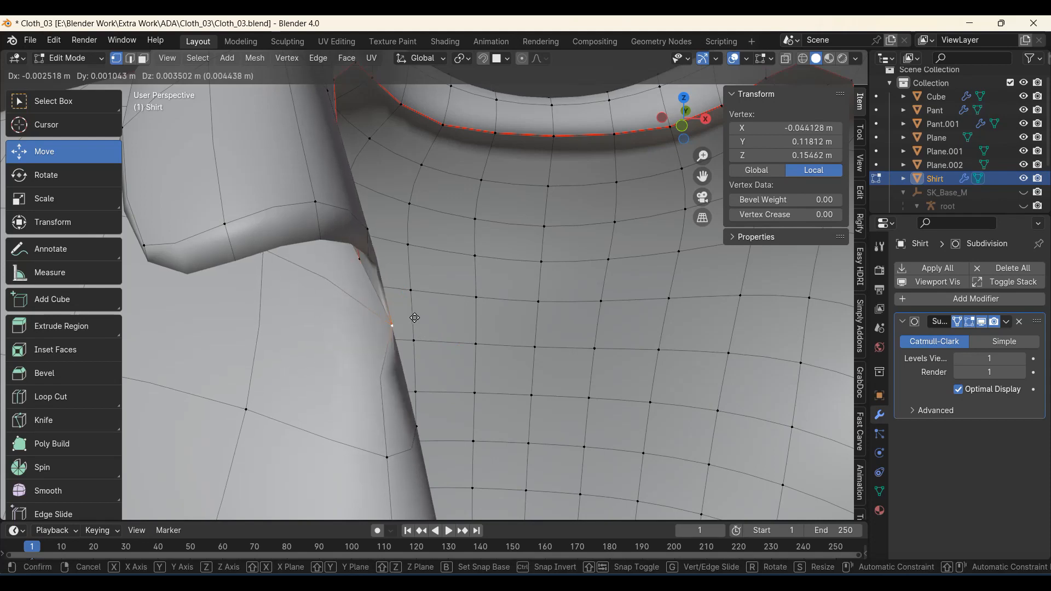
{"action": "left_click", "coordinate": [434, 323]}
Select the edge path down the positive-X side of the shirt's front opening and extrude it about 0.0175 m along global Y.
{"action": "middle_click_drag", "start_coordinate": [434, 324], "coordinate": [488, 352]}
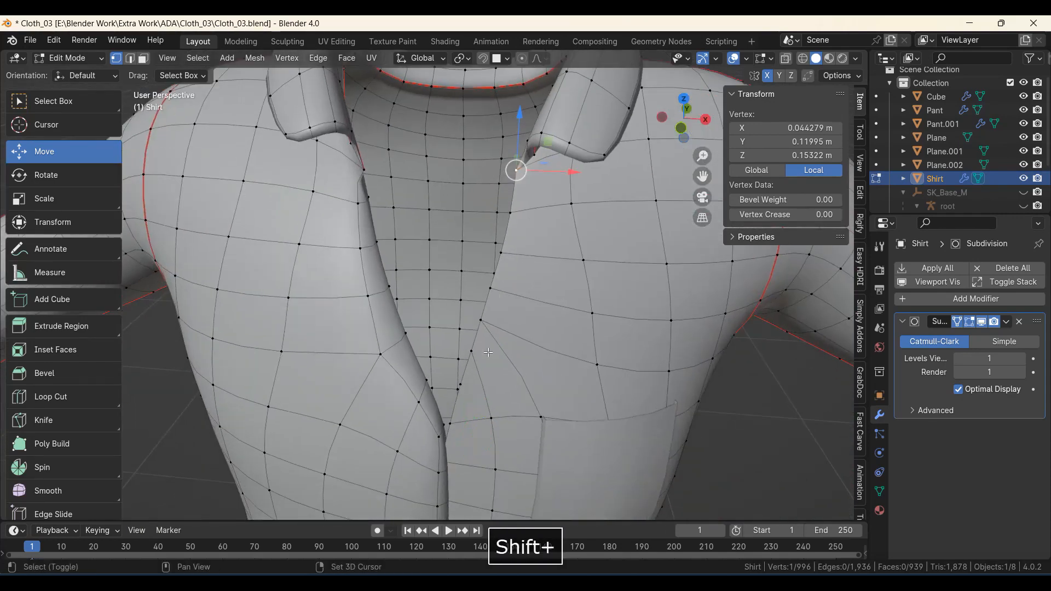
{"action": "left_click", "coordinate": [458, 386], "text": "ctrl"}
{"action": "middle_click_drag", "start_coordinate": [457, 385], "coordinate": [493, 214], "text": "shift"}
{"action": "middle_click_drag", "start_coordinate": [489, 436], "coordinate": [467, 194]}
{"action": "middle_click_drag", "start_coordinate": [466, 316], "coordinate": [472, 119], "text": "shift"}
{"action": "middle_click_drag", "start_coordinate": [483, 385], "coordinate": [481, 263]}
{"action": "left_click", "coordinate": [534, 335], "text": "ctrl"}
{"action": "key", "text": "e"}
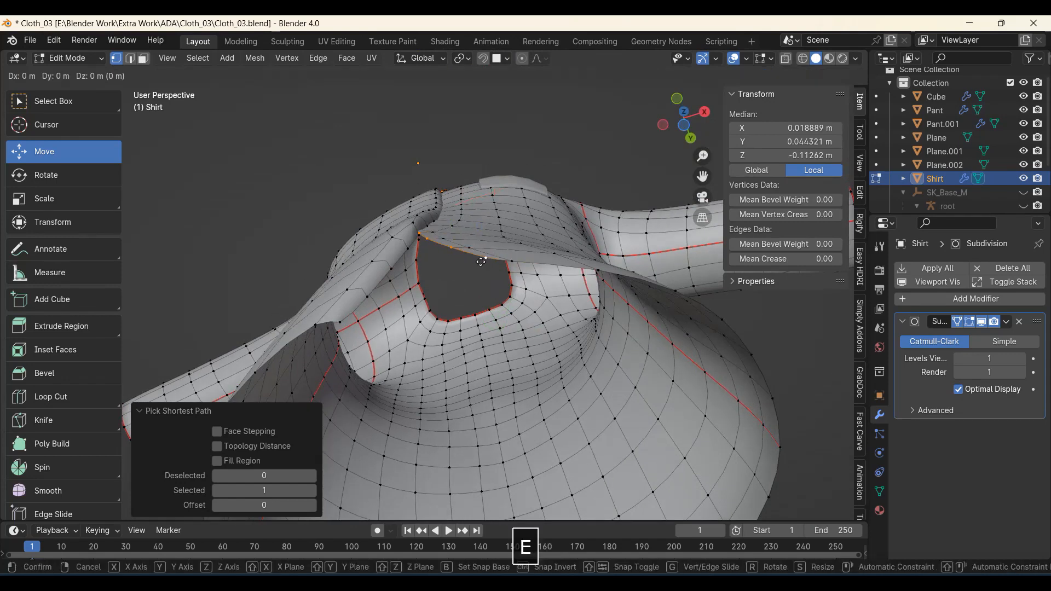
{"action": "key", "text": "y"}
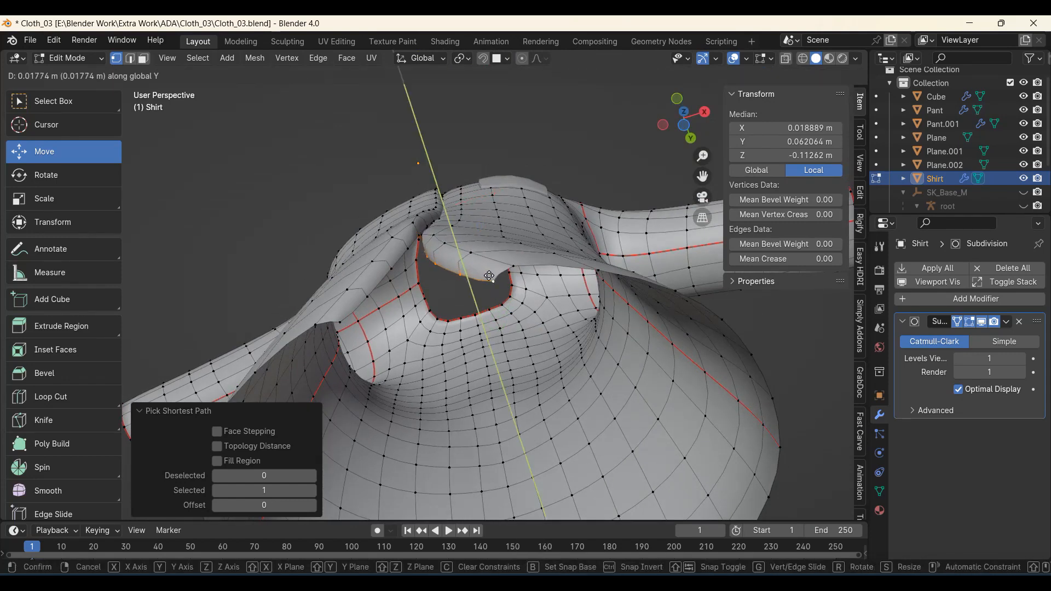
{"action": "left_click", "coordinate": [489, 274]}
Select the shirt's bottom hem loop and deselect its end vertices at the front opening using wireframe shading, then restore solid shading.
{"action": "middle_click_drag", "start_coordinate": [490, 275], "coordinate": [535, 370]}
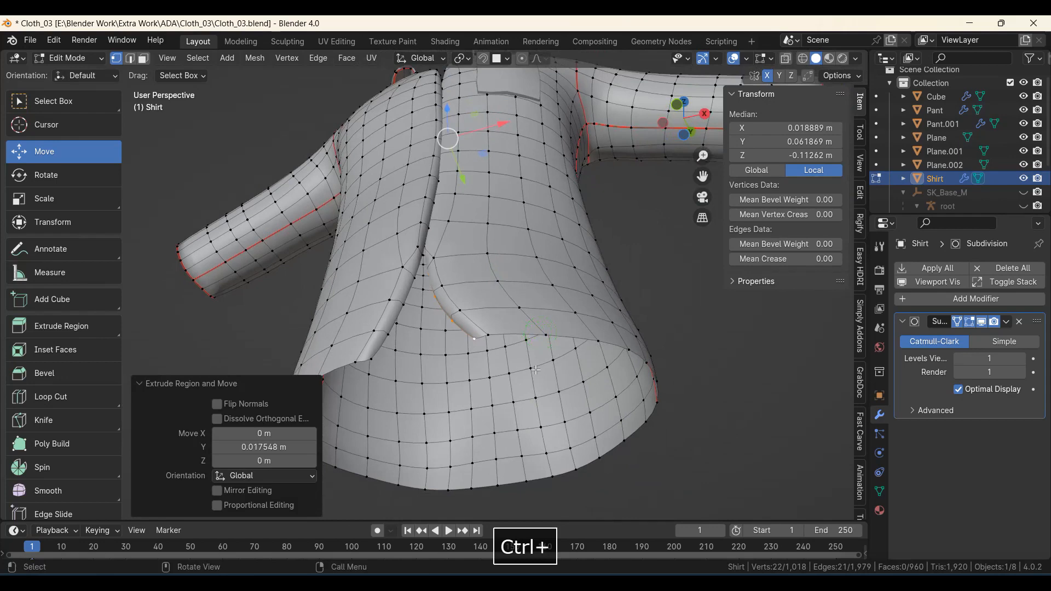
{"action": "left_click", "coordinate": [580, 340], "text": "alt"}
{"action": "middle_click_drag", "start_coordinate": [580, 340], "coordinate": [509, 424]}
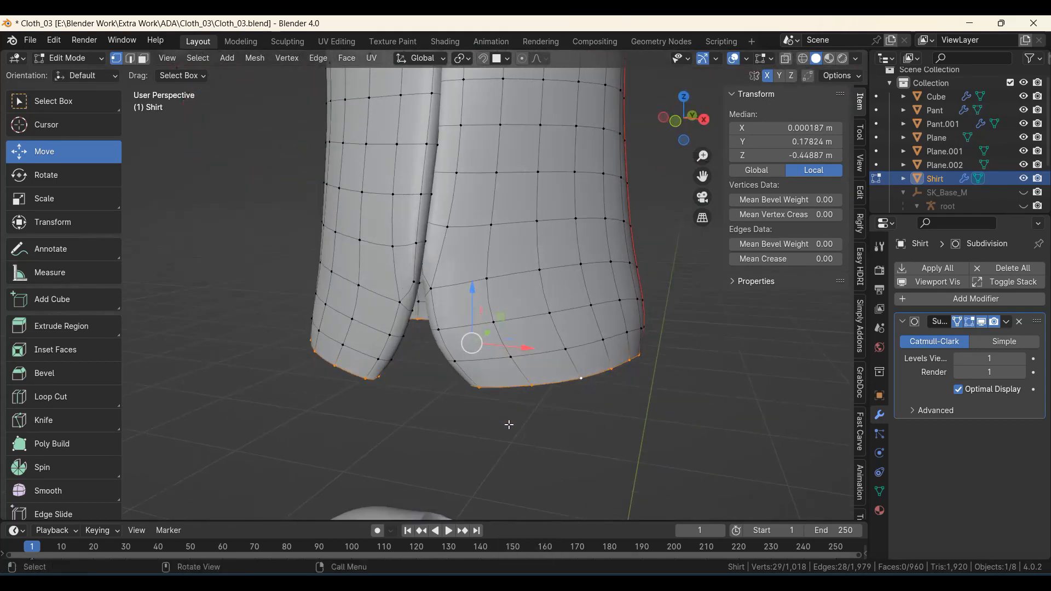
{"action": "key", "text": "z"}
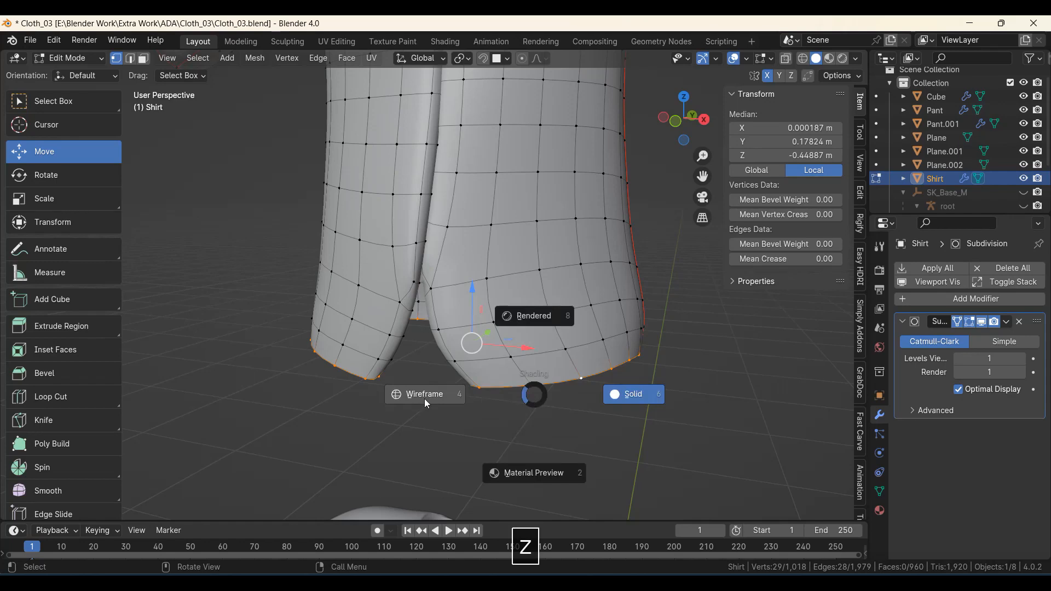
{"action": "left_click", "coordinate": [425, 398]}
{"action": "middle_click_drag", "start_coordinate": [476, 411], "coordinate": [475, 434]}
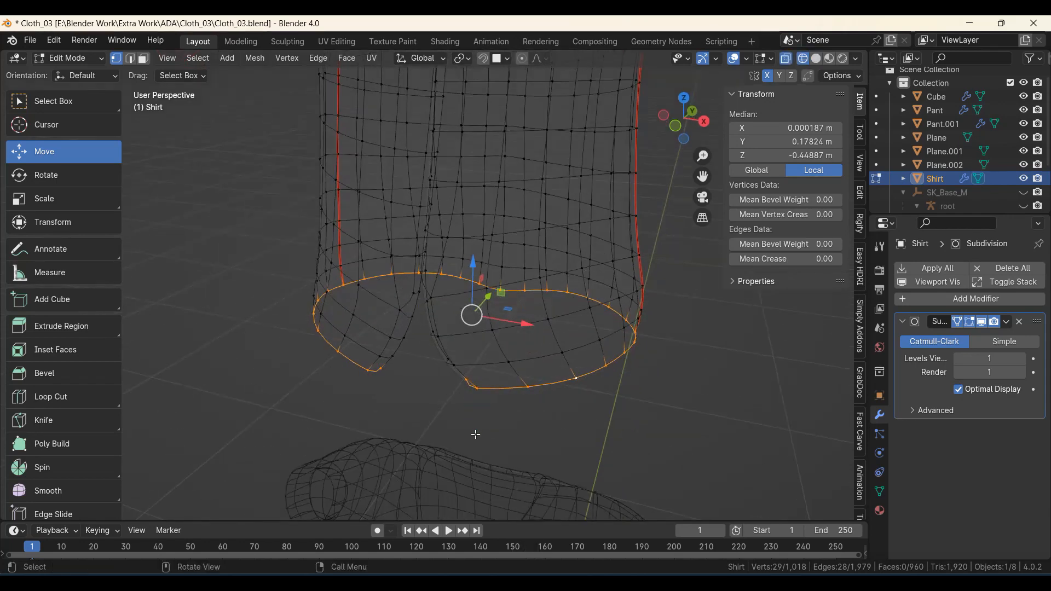
{"action": "key", "text": "c"}
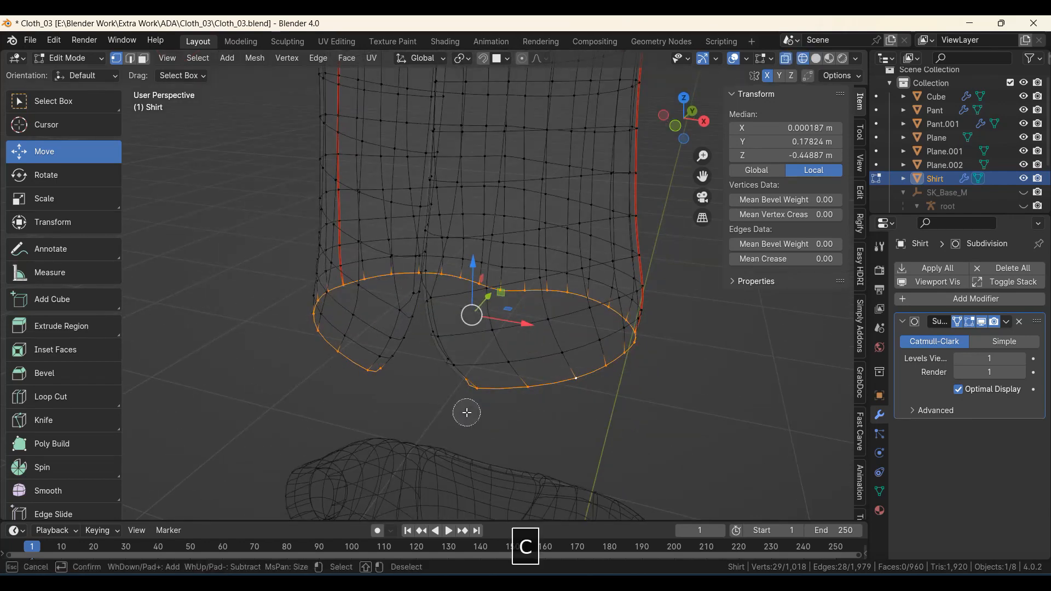
{"action": "scroll", "coordinate": [466, 402], "scroll_direction": "up", "scroll_amount": 1}
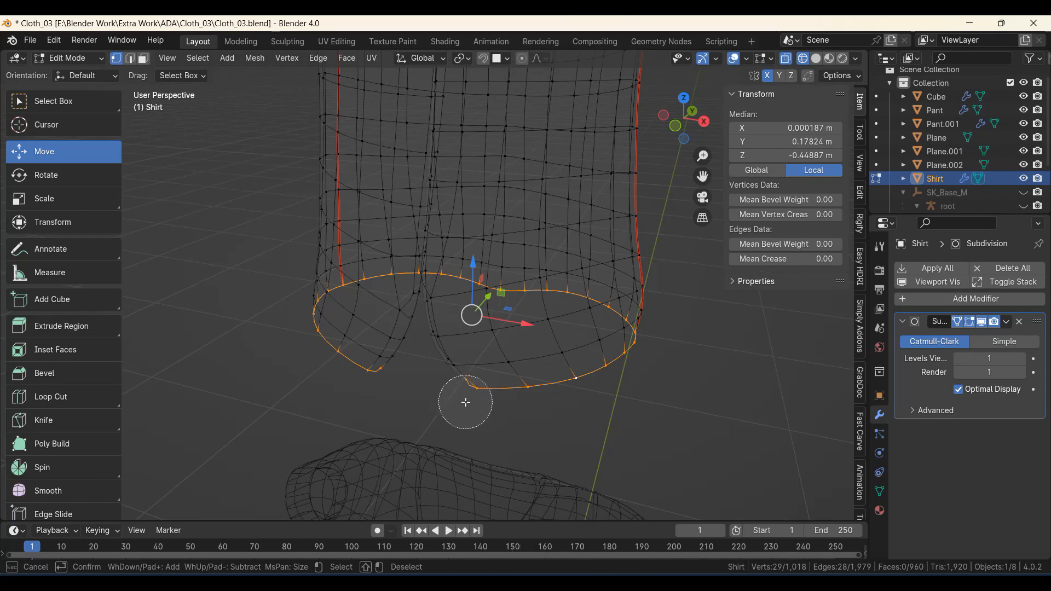
{"action": "left_click_drag", "start_coordinate": [466, 402], "coordinate": [462, 380], "text": "shift"}
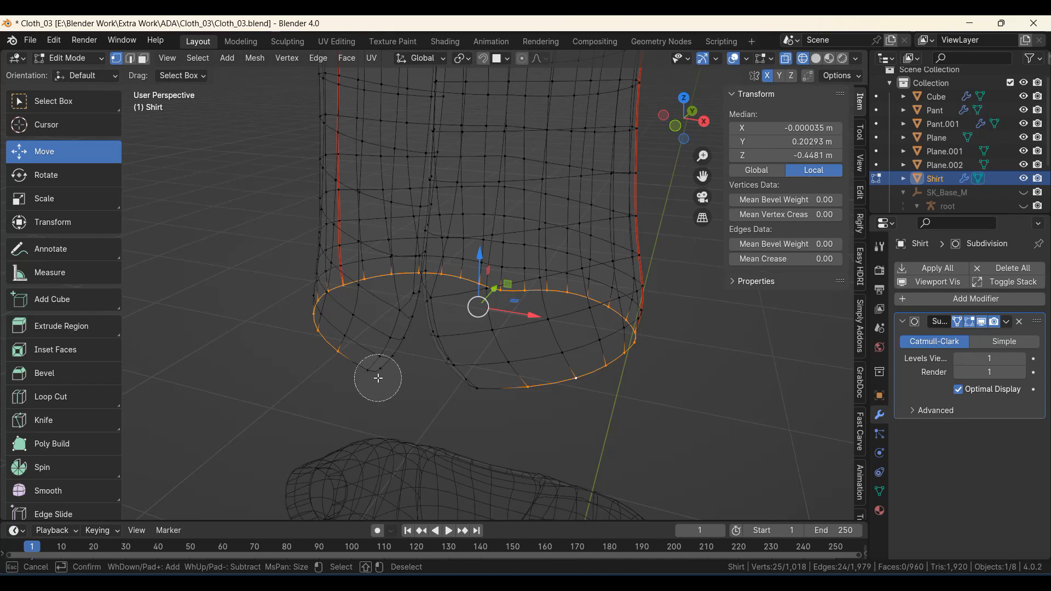
{"action": "key", "text": "Escape"}
{"action": "middle_click_drag", "start_coordinate": [346, 425], "coordinate": [347, 405]}
{"action": "key", "text": "z"}
{"action": "left_click", "coordinate": [515, 424]}
Turn off X mirroring, extrude the hem loop in place and scale it inward to about 0.919.
{"action": "mouse_move", "coordinate": [455, 429]}
{"action": "middle_mouse_down"}
{"action": "mouse_move", "coordinate": [455, 391]}
{"action": "mouse_move", "coordinate": [417, 445]}
{"action": "mouse_move", "coordinate": [434, 418]}
{"action": "mouse_move", "coordinate": [426, 452]}
{"action": "mouse_move", "coordinate": [495, 327]}
{"action": "mouse_move", "coordinate": [491, 371]}
{"action": "middle_mouse_up"}
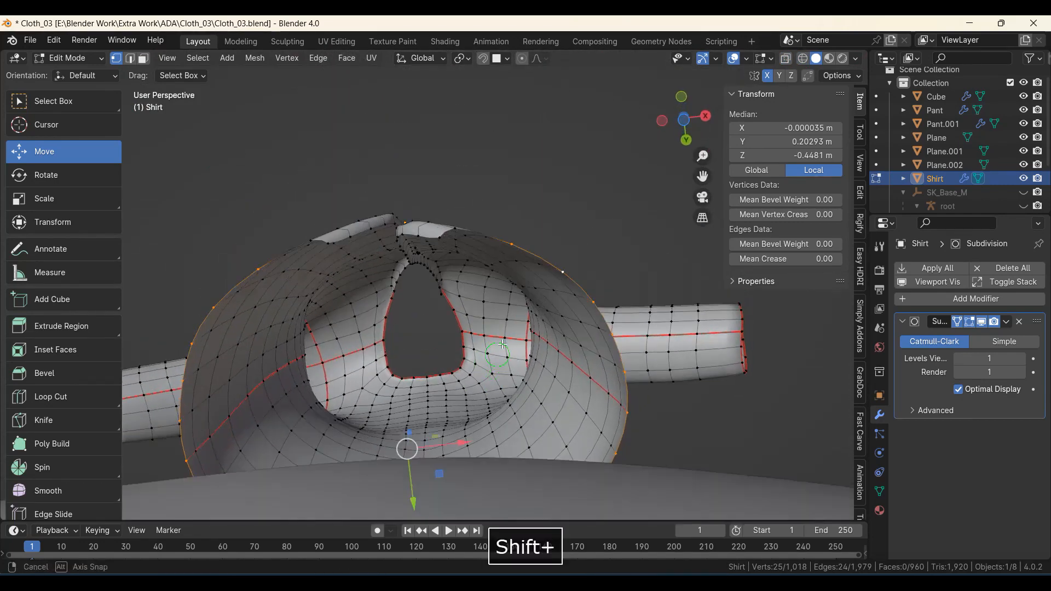
{"action": "left_click", "coordinate": [767, 77]}
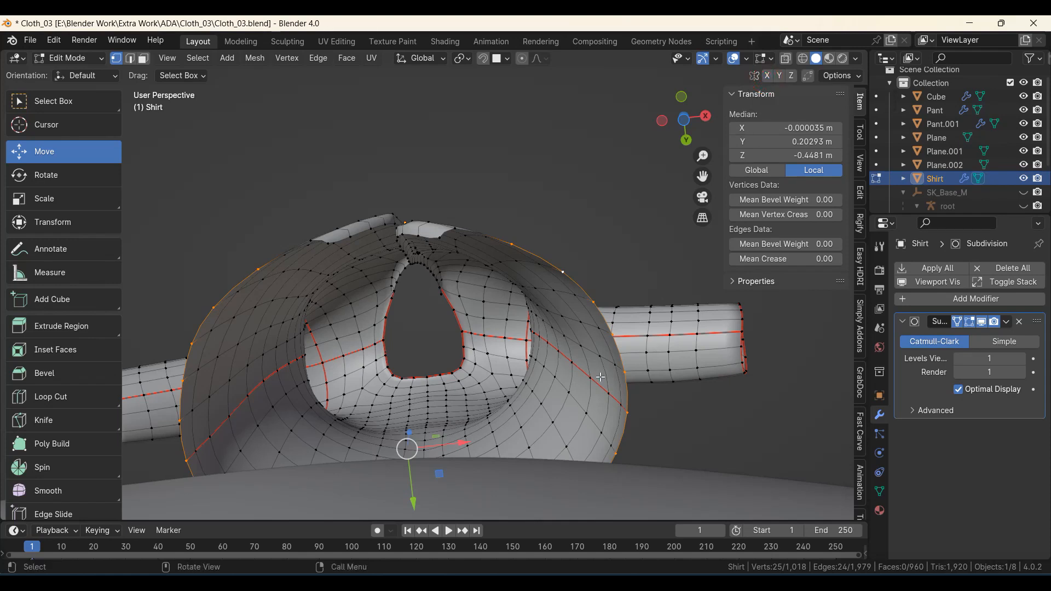
{"action": "key", "text": "e"}
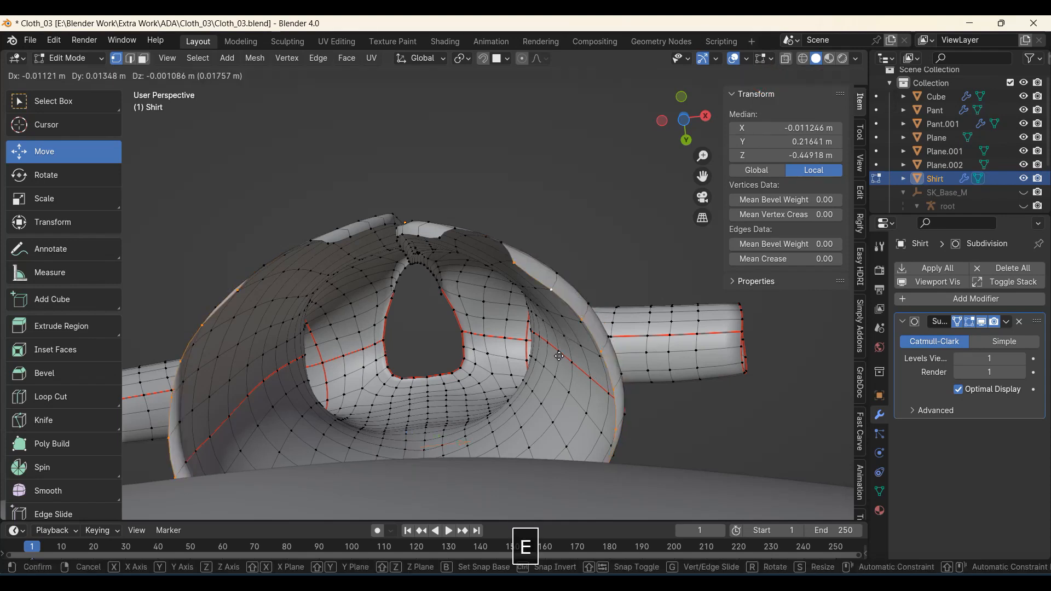
{"action": "right_click", "coordinate": [684, 372]}
{"action": "key", "text": "s"}
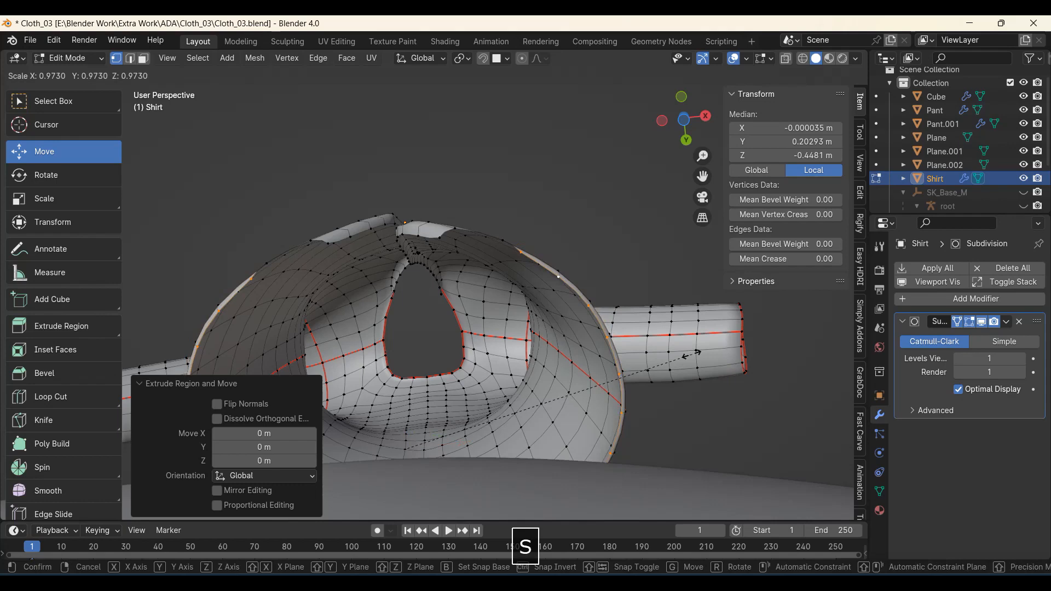
{"action": "left_click", "coordinate": [668, 335]}
Fill the gaps between the hem strip and the front-opening strips at both lower corners of the shirt.
{"action": "middle_click_drag", "start_coordinate": [668, 335], "coordinate": [508, 360]}
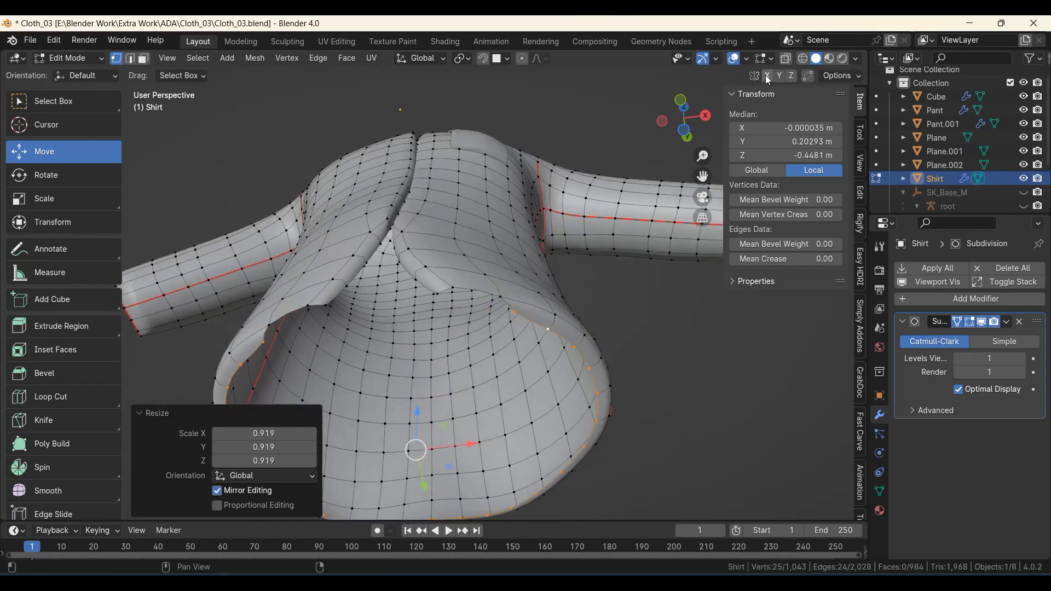
{"action": "scroll", "coordinate": [507, 319], "scroll_direction": "up", "scroll_amount": 2}
{"action": "left_click", "coordinate": [469, 282]}
{"action": "left_click", "coordinate": [539, 304], "text": "shift"}
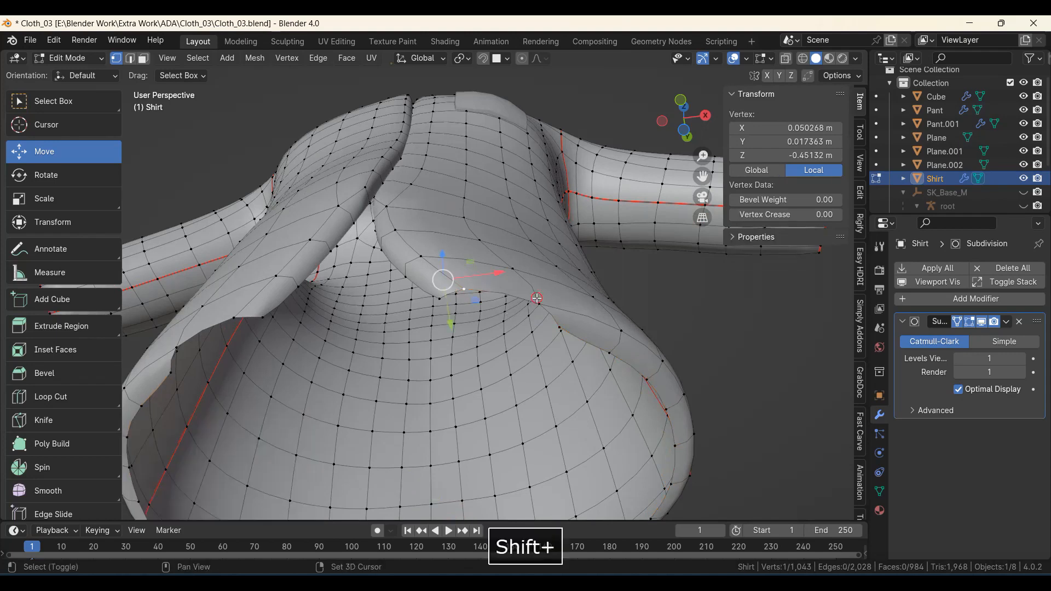
{"action": "key", "text": "f"}
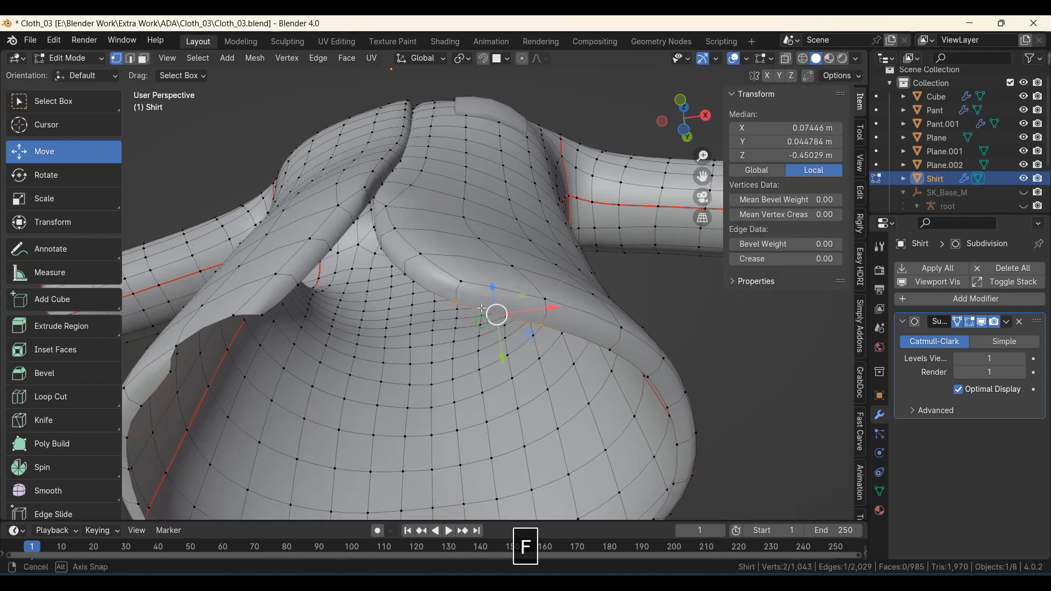
{"action": "middle_click_drag", "start_coordinate": [517, 322], "coordinate": [517, 304]}
{"action": "middle_click_drag", "start_coordinate": [517, 304], "coordinate": [690, 269], "text": "shift"}
{"action": "middle_click_drag", "start_coordinate": [389, 290], "coordinate": [363, 369], "text": "shift"}
{"action": "left_click", "coordinate": [375, 320]}
{"action": "left_click", "coordinate": [437, 337], "text": "shift"}
{"action": "key", "text": "f"}
Switch the shirt to Sculpt Mode and enable X symmetry.
{"action": "mouse_move", "coordinate": [441, 350]}
{"action": "middle_mouse_down", "text": "ctrl"}
{"action": "mouse_move", "coordinate": [465, 305]}
{"action": "mouse_move", "coordinate": [477, 345]}
{"action": "middle_mouse_up", "text": "ctrl"}
{"action": "key", "text": "Tab"}
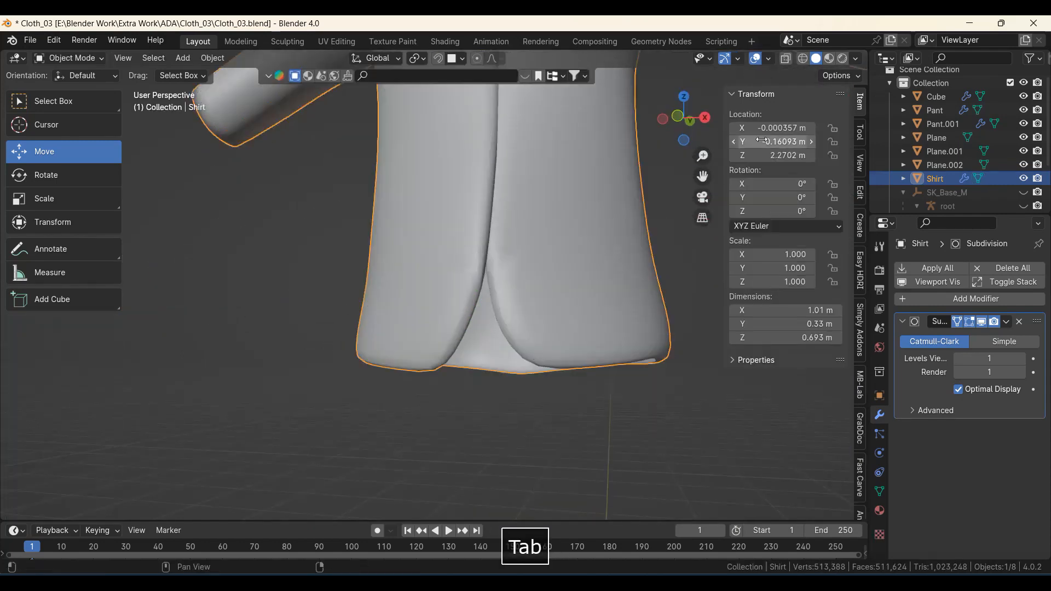
{"action": "key", "text": "Tab"}
{"action": "left_click", "coordinate": [525, 292]}
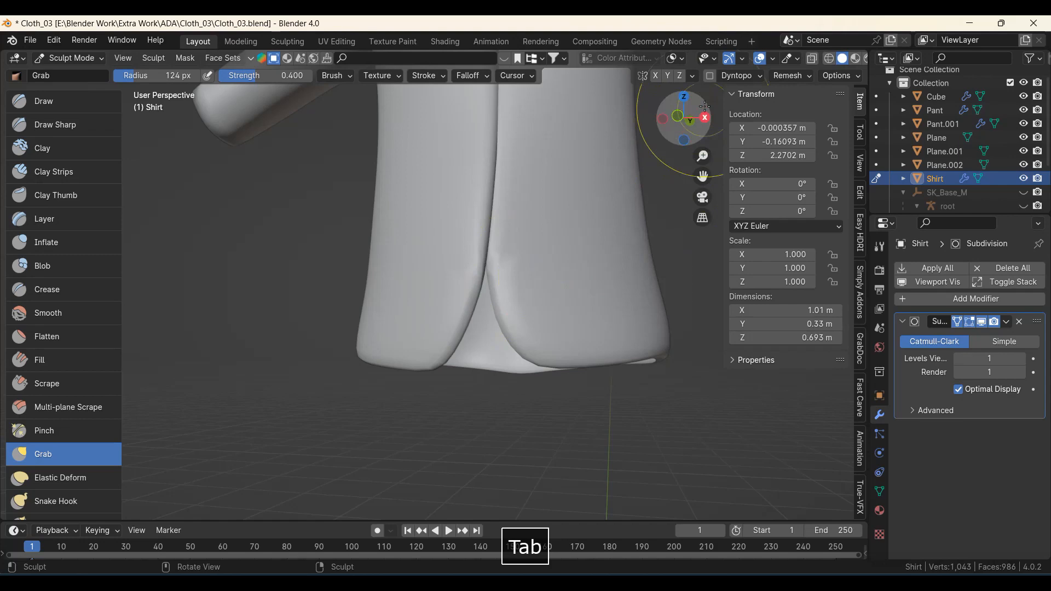
{"action": "left_click", "coordinate": [654, 77]}
{"action": "middle_click_drag", "start_coordinate": [547, 237], "coordinate": [529, 427], "text": "shift"}
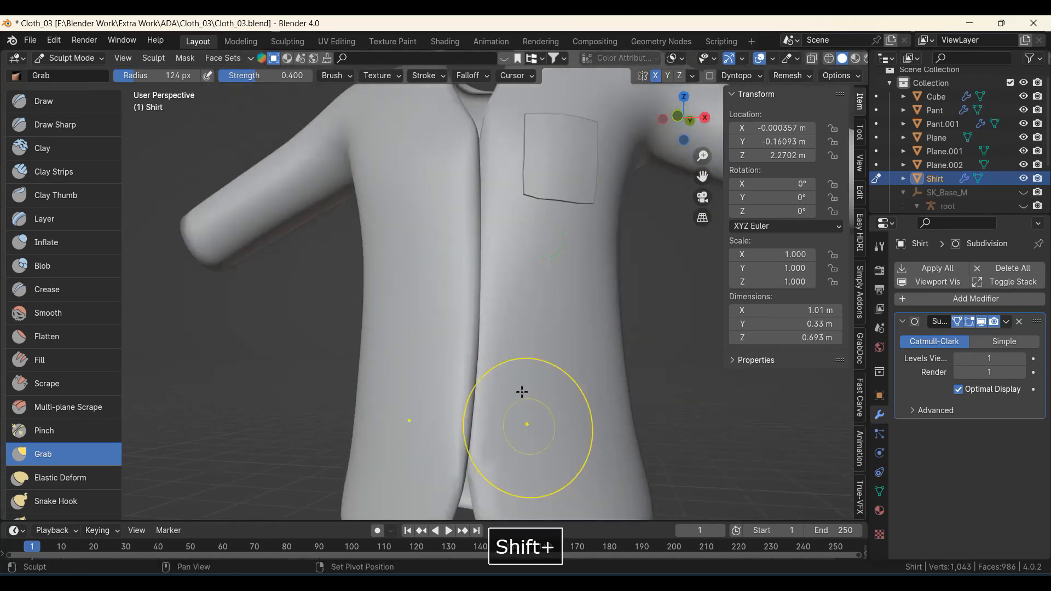
{"action": "middle_click_drag", "start_coordinate": [513, 240], "coordinate": [509, 333], "text": "shift"}
{"action": "middle_click_drag", "start_coordinate": [510, 219], "coordinate": [507, 323]}
Return to Object Mode, check the whole shirt from the front and deselect it.
{"action": "key", "text": "Tab"}
{"action": "left_click", "coordinate": [410, 306]}
{"action": "mouse_move", "coordinate": [405, 320]}
{"action": "middle_mouse_down"}
{"action": "mouse_move", "coordinate": [427, 360]}
{"action": "mouse_move", "coordinate": [436, 281]}
{"action": "middle_mouse_up"}
{"action": "middle_click_drag", "start_coordinate": [535, 281], "coordinate": [501, 360], "text": "shift"}
{"action": "middle_click_drag", "start_coordinate": [657, 406], "coordinate": [613, 431]}
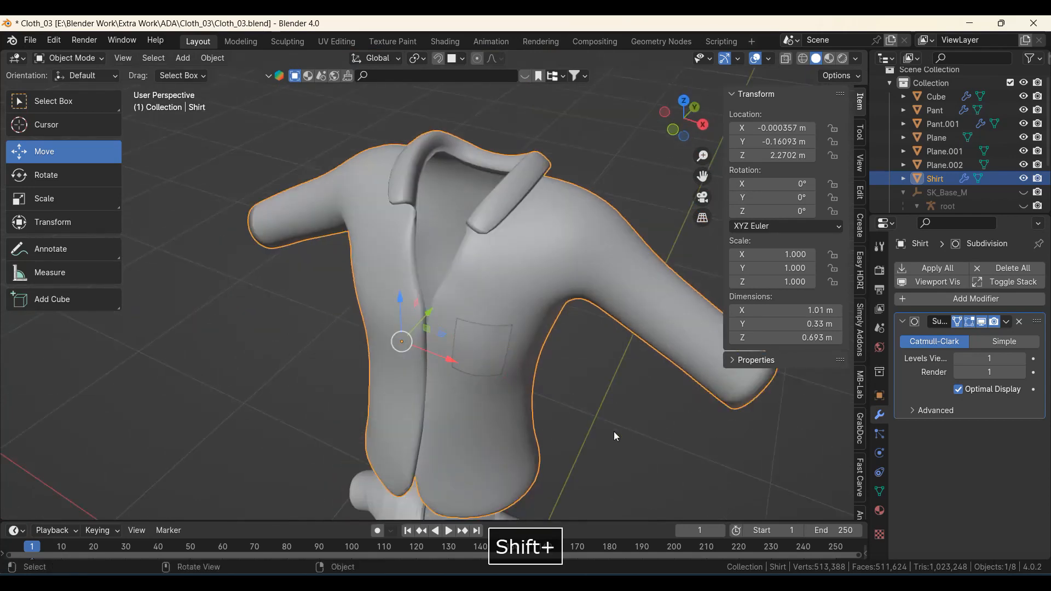
{"action": "left_click", "coordinate": [613, 432]}
{"action": "middle_click_drag", "start_coordinate": [559, 357], "coordinate": [549, 465], "text": "ctrl"}
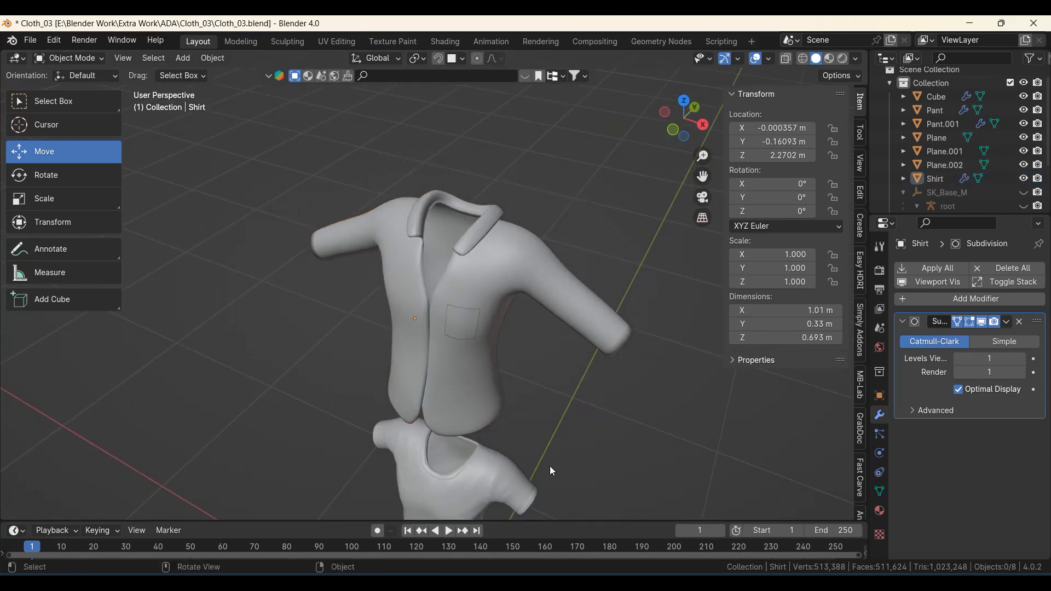
Add a mesh circle with 16 vertices in the top orthographic view.
{"action": "key", "text": "KP_7"}
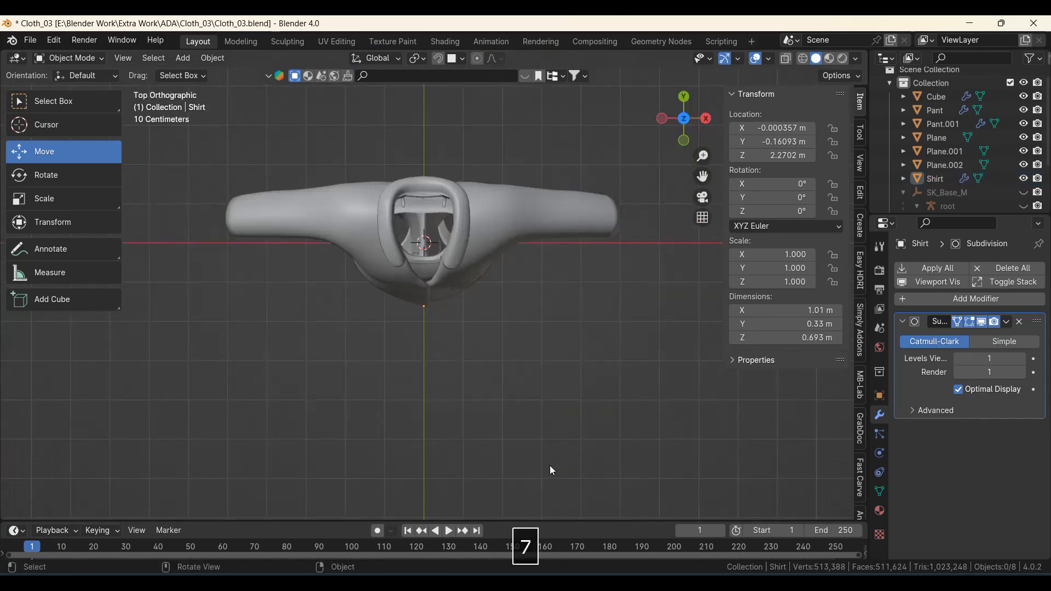
{"action": "scroll", "coordinate": [549, 465], "scroll_direction": "up", "scroll_amount": 4}
{"action": "middle_click_drag", "start_coordinate": [539, 428], "coordinate": [441, 395], "text": "shift"}
{"action": "key", "text": "shift+a"}
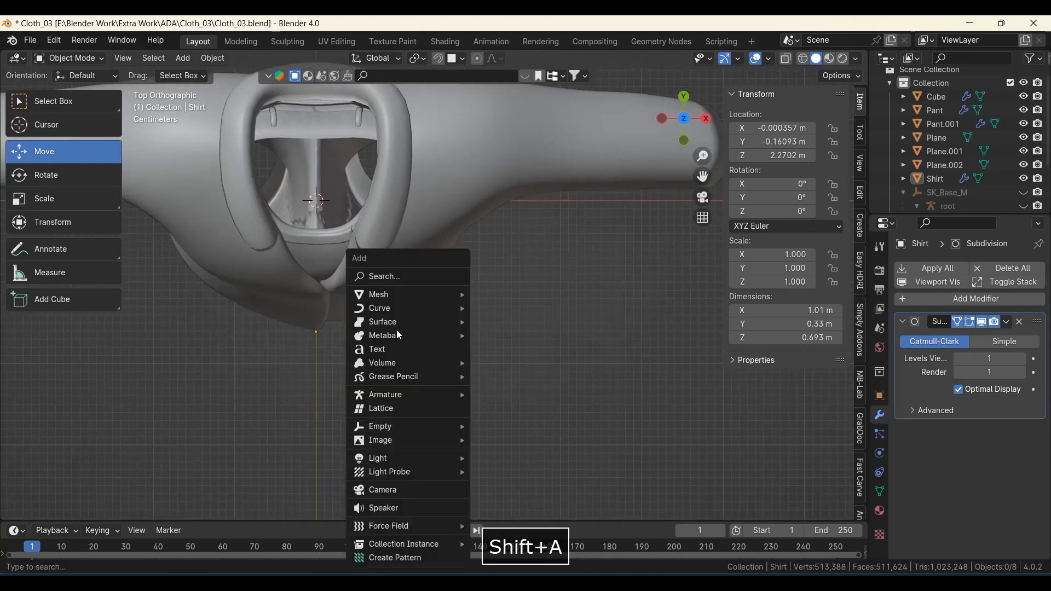
{"action": "mouse_move", "coordinate": [386, 294]}
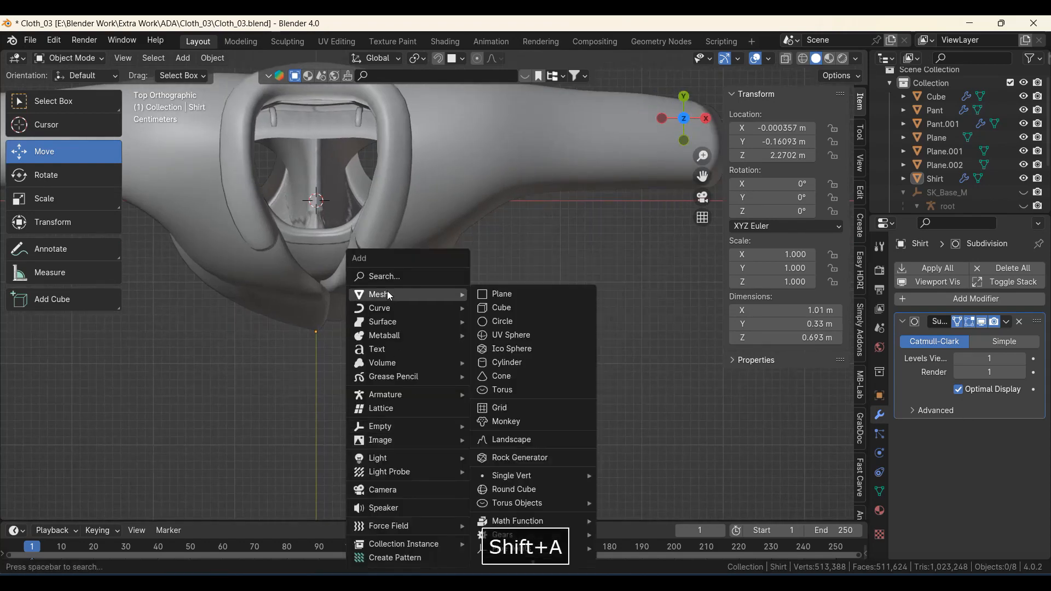
{"action": "left_click", "coordinate": [517, 322]}
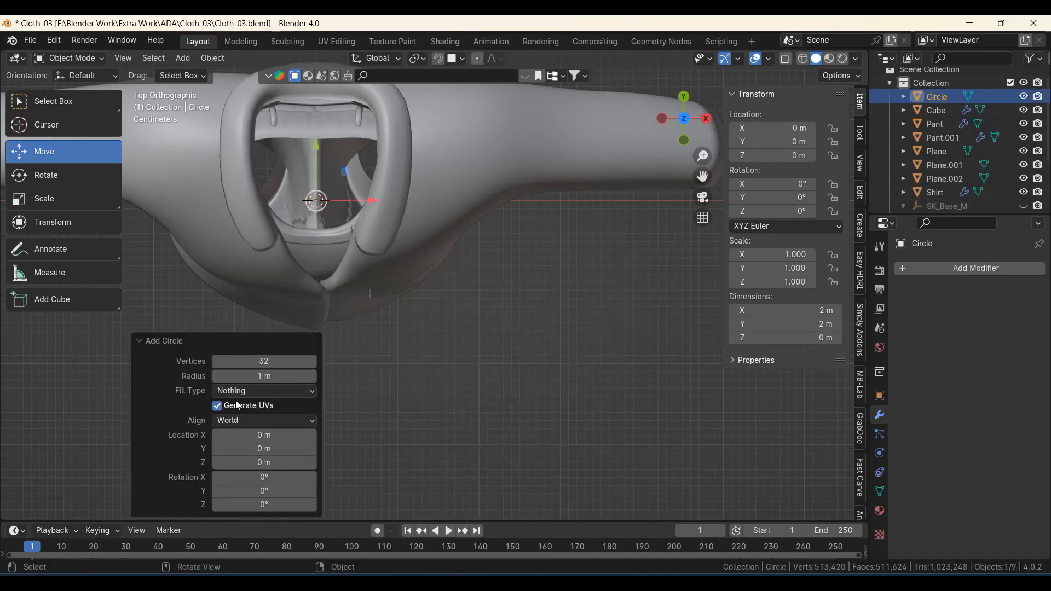
{"action": "scroll", "coordinate": [386, 351], "scroll_direction": "down", "scroll_amount": 1}
{"action": "middle_click_drag", "start_coordinate": [356, 248], "coordinate": [380, 264], "text": "shift"}
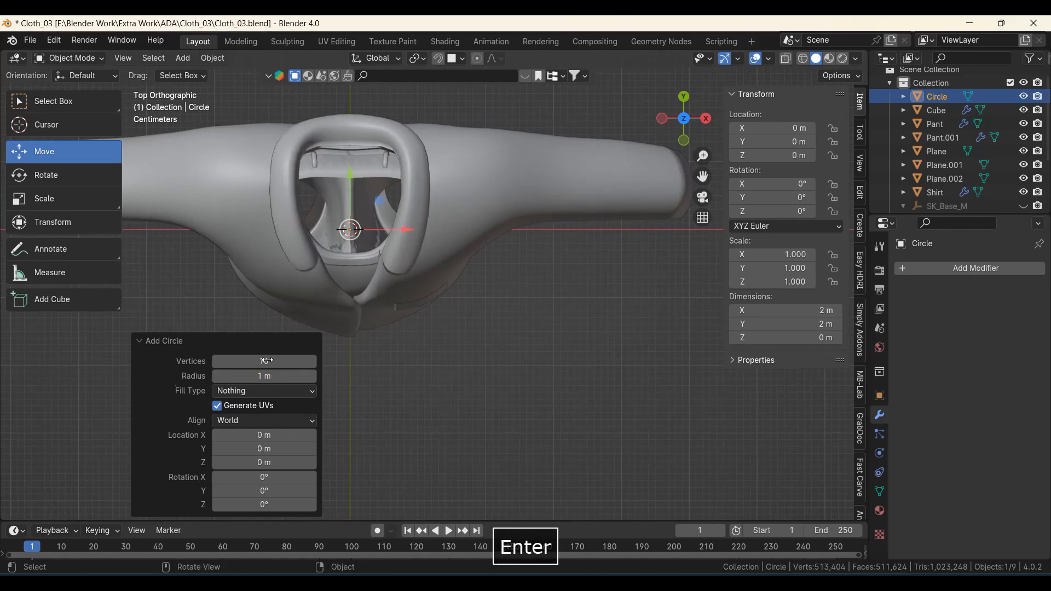
{"action": "left_click", "coordinate": [184, 342]}
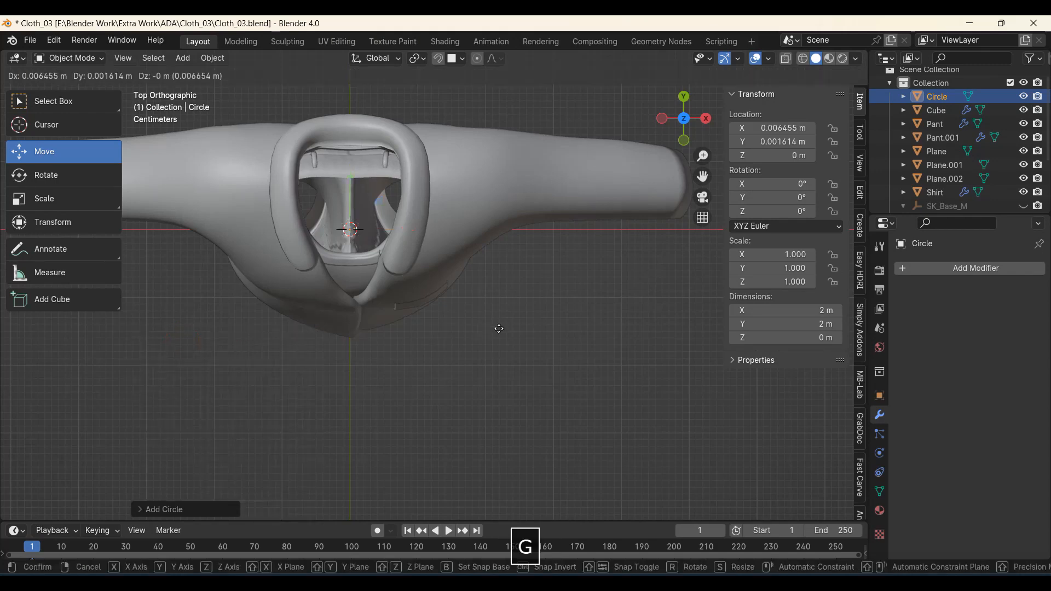
Move the circle in front of the shirt toward positive X and scale its vertices down to a small ring in Edit Mode.
{"action": "left_click", "coordinate": [622, 451]}
{"action": "middle_click_drag", "start_coordinate": [598, 453], "coordinate": [428, 389], "text": "shift"}
{"action": "scroll", "coordinate": [392, 356], "scroll_direction": "up", "scroll_amount": 4}
{"action": "key", "text": "Tab"}
{"action": "middle_click_drag", "start_coordinate": [319, 347], "coordinate": [505, 371], "text": "shift"}
{"action": "middle_click_drag", "start_coordinate": [441, 330], "coordinate": [519, 299], "text": "ctrl"}
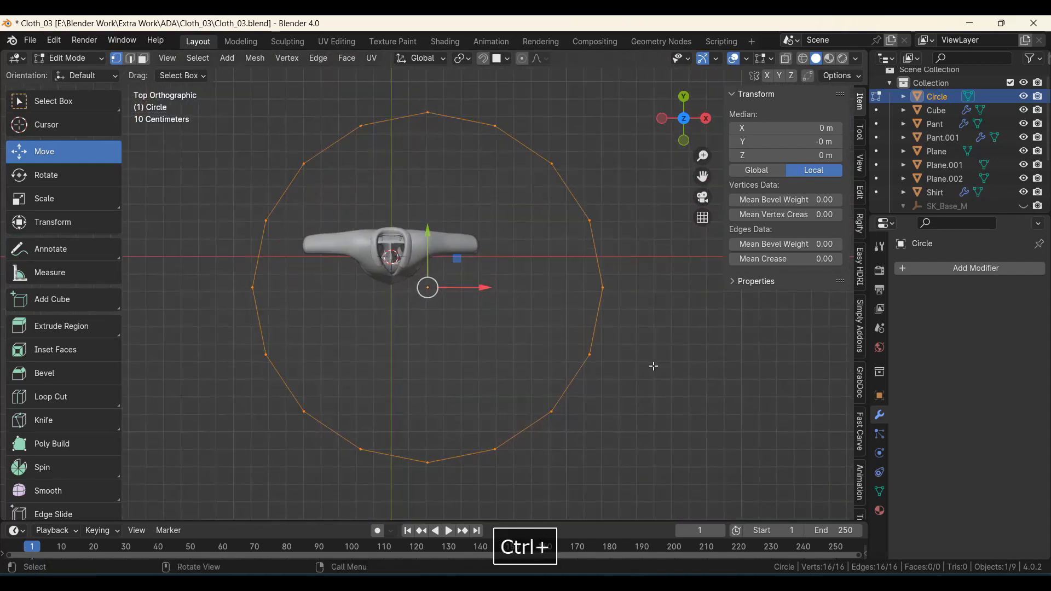
{"action": "key", "text": "s"}
{"action": "left_click", "coordinate": [442, 308]}
{"action": "scroll", "coordinate": [531, 331], "scroll_direction": "up", "scroll_amount": 9}
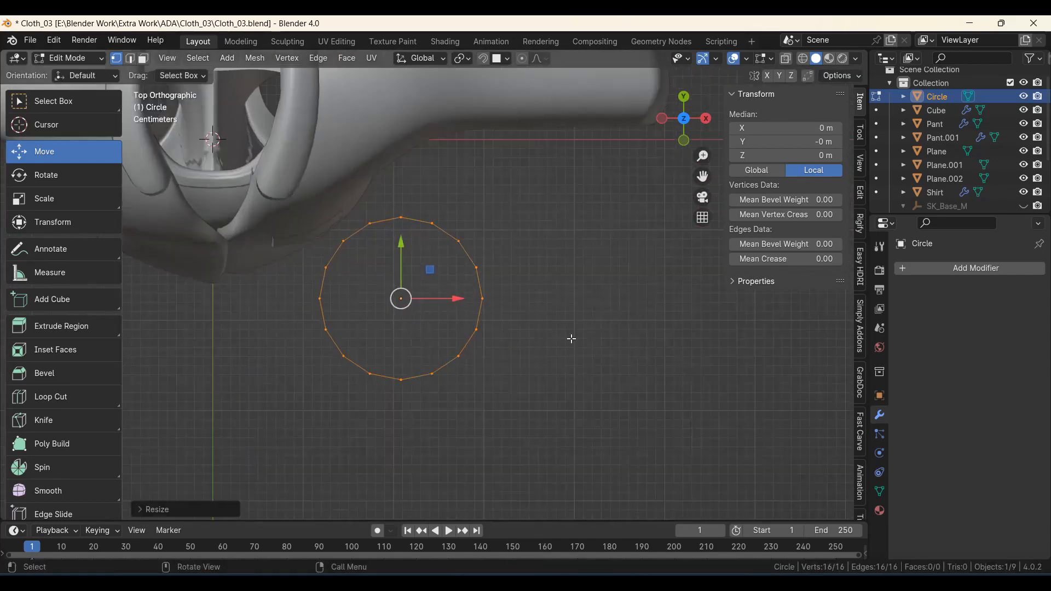
{"action": "key", "text": "s"}
{"action": "left_click", "coordinate": [437, 314]}
Switch to Object Mode and raise the small circle along Z to chest height beside the shirt.
{"action": "middle_click_drag", "start_coordinate": [438, 315], "coordinate": [425, 239]}
{"action": "key", "text": "ctrl+Tab"}
{"action": "left_click", "coordinate": [329, 369]}
{"action": "middle_click_drag", "start_coordinate": [444, 310], "coordinate": [432, 457], "text": "ctrl"}
{"action": "left_click_drag", "start_coordinate": [432, 452], "coordinate": [433, 173]}
{"action": "middle_click_drag", "start_coordinate": [437, 261], "coordinate": [440, 327], "text": "shift"}
{"action": "middle_click_drag", "start_coordinate": [440, 327], "coordinate": [416, 238], "text": "ctrl"}
{"action": "left_click_drag", "start_coordinate": [416, 238], "coordinate": [416, 164]}
{"action": "middle_click_drag", "start_coordinate": [431, 278], "coordinate": [433, 375]}
Extrude the whole circle about 0.0138 m downward along global Z in Edit Mode.
{"action": "key", "text": "Tab"}
{"action": "middle_click_drag", "start_coordinate": [509, 394], "coordinate": [476, 342]}
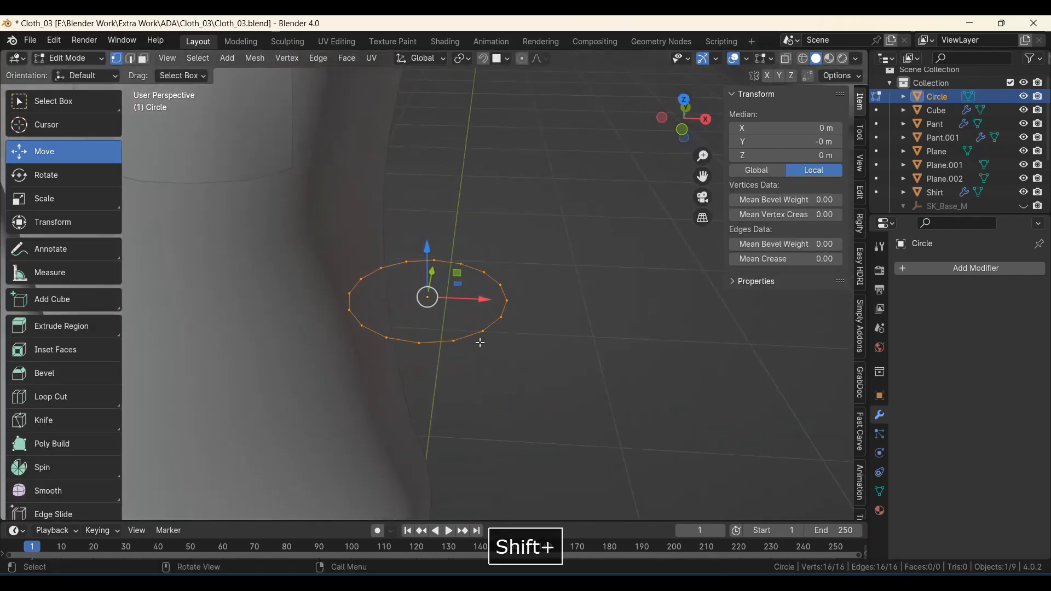
{"action": "key", "text": "e"}
{"action": "key", "text": "z"}
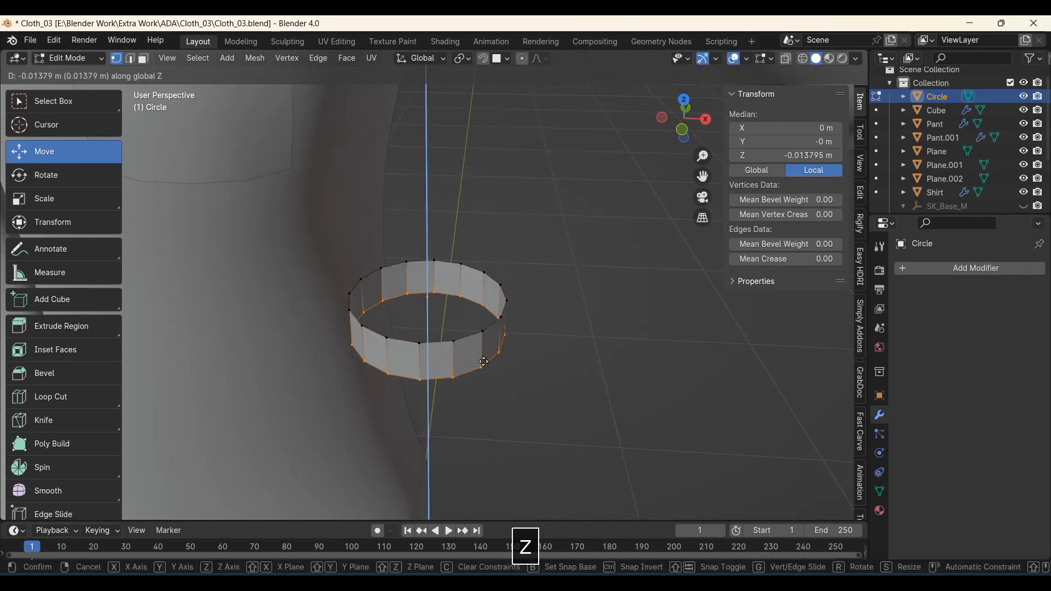
{"action": "left_click", "coordinate": [483, 361]}
Fill the bottom of the extruded ring with a face and inset it slightly.
{"action": "middle_click_drag", "start_coordinate": [460, 324], "coordinate": [501, 246]}
{"action": "scroll", "coordinate": [446, 300], "scroll_direction": "up", "scroll_amount": 3}
{"action": "key", "text": "f"}
{"action": "key", "text": "i"}
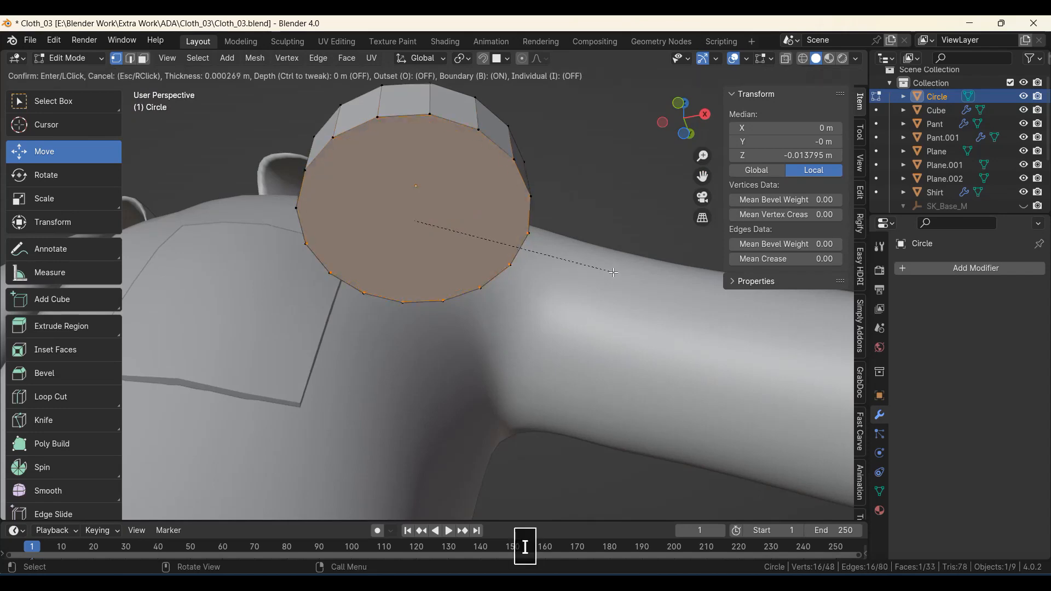
{"action": "left_click", "coordinate": [597, 278]}
Select the ring's open top edge loop and extrude it about 0.0026 m upward along global Z.
{"action": "middle_click_drag", "start_coordinate": [496, 258], "coordinate": [477, 409]}
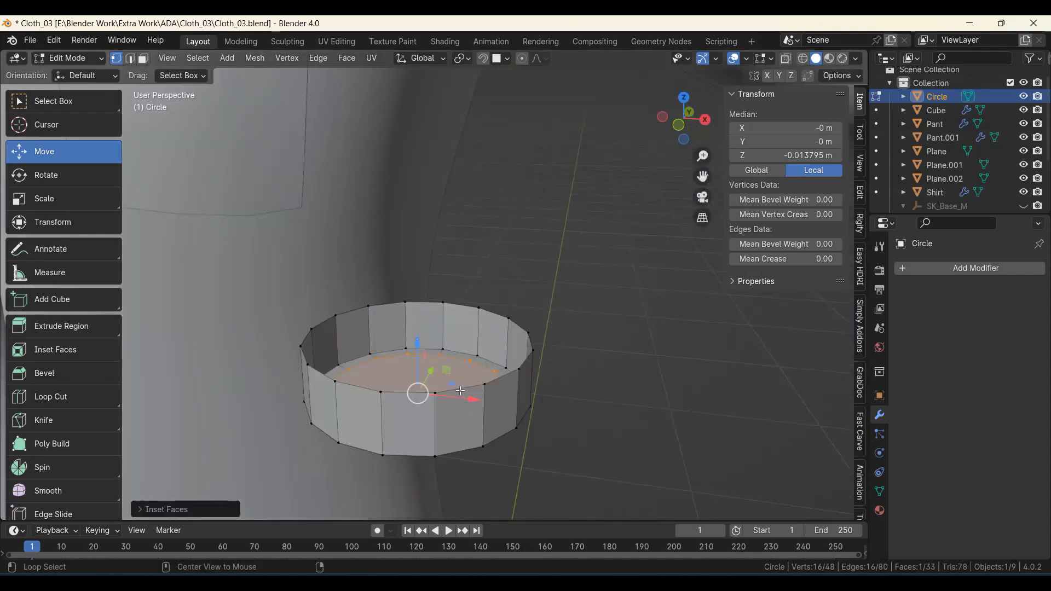
{"action": "left_click", "coordinate": [461, 391], "text": "alt"}
{"action": "middle_click_drag", "start_coordinate": [460, 329], "coordinate": [476, 290]}
{"action": "middle_click_drag", "start_coordinate": [476, 235], "coordinate": [493, 342]}
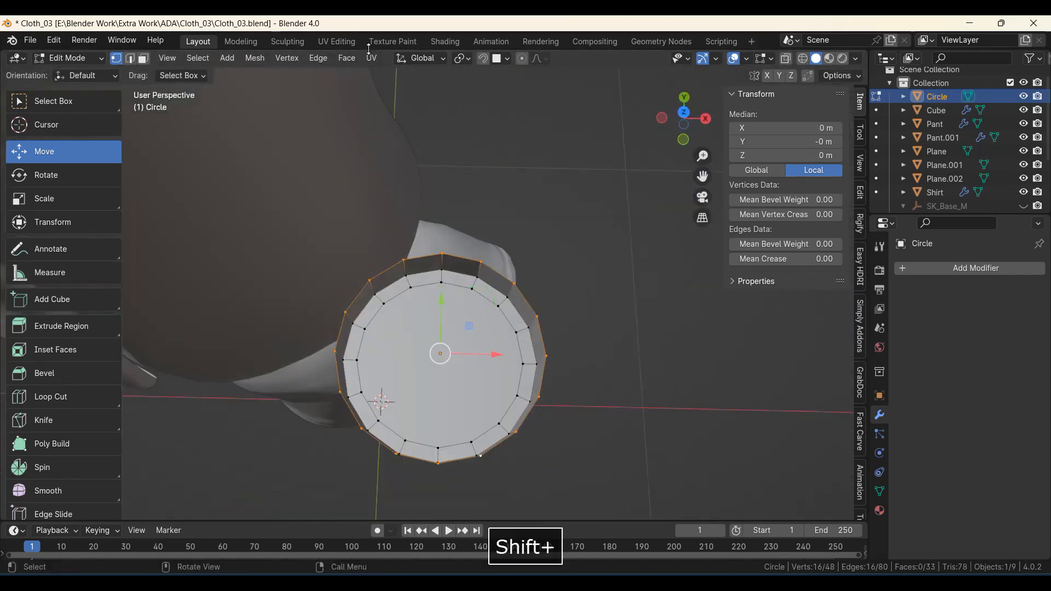
{"action": "left_click", "coordinate": [346, 58]}
{"action": "middle_click_drag", "start_coordinate": [415, 181], "coordinate": [478, 290]}
{"action": "scroll", "coordinate": [491, 324], "scroll_direction": "up", "scroll_amount": 1}
{"action": "key", "text": "e"}
{"action": "key", "text": "z"}
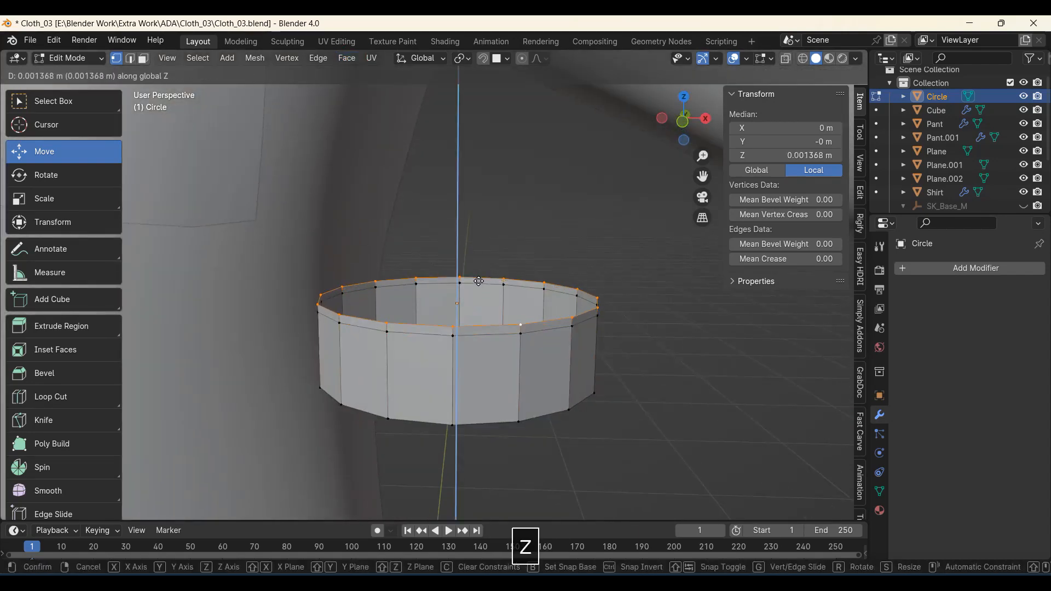
{"action": "left_click", "coordinate": [479, 277]}
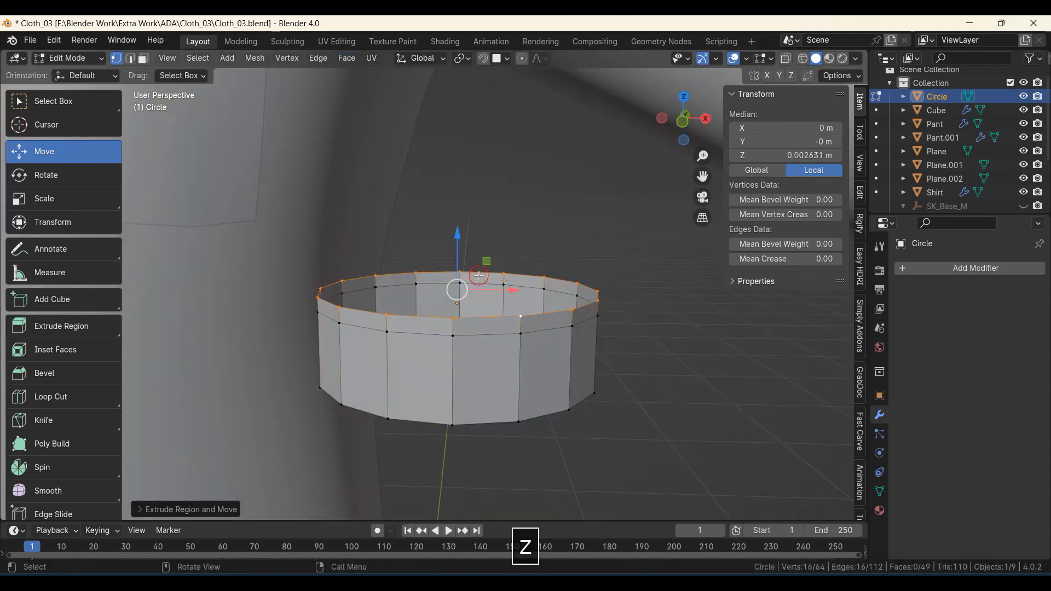
Scale the extruded top loop slightly inward to give the button a sloped rim.
{"action": "key", "text": "s"}
{"action": "left_click", "coordinate": [612, 351]}
{"action": "middle_click_drag", "start_coordinate": [612, 352], "coordinate": [437, 362]}
{"action": "key", "text": "s"}
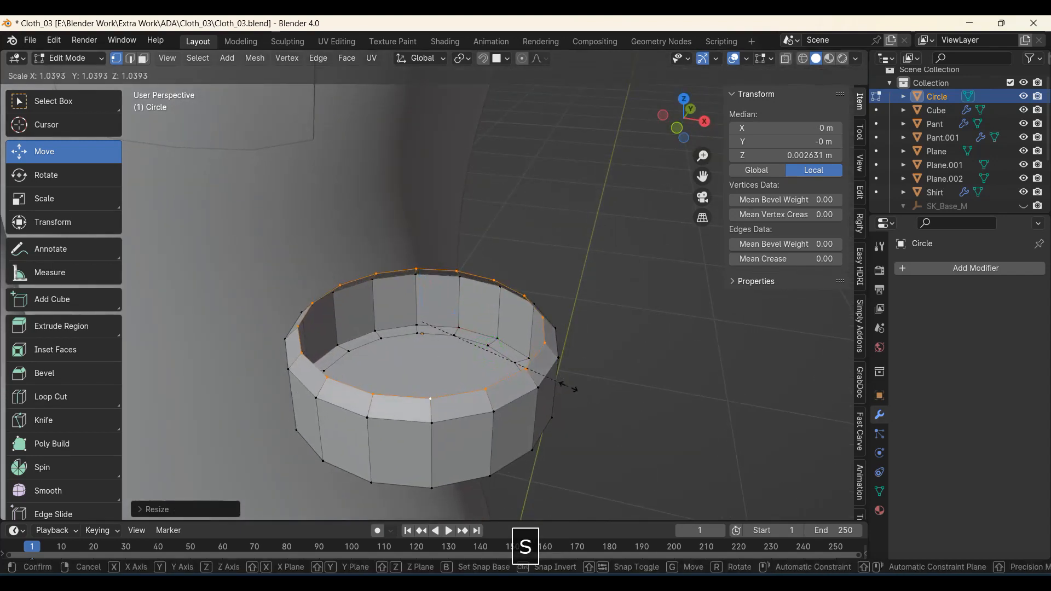
{"action": "left_click", "coordinate": [569, 386]}
Close the button's open top with a Grid Fill.
{"action": "left_click", "coordinate": [347, 58]}
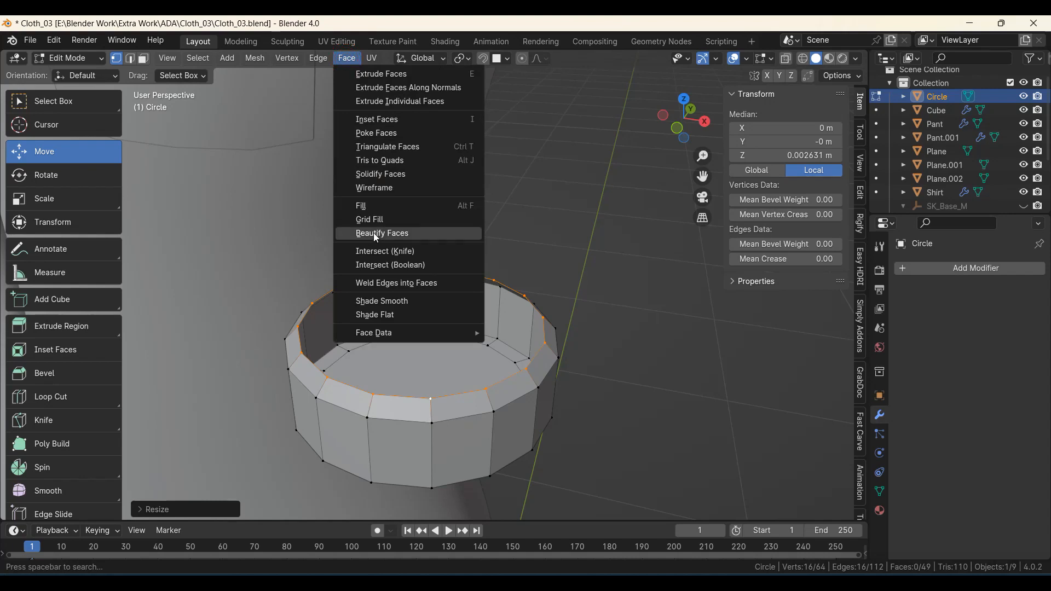
{"action": "middle_click_drag", "start_coordinate": [442, 335], "coordinate": [410, 294]}
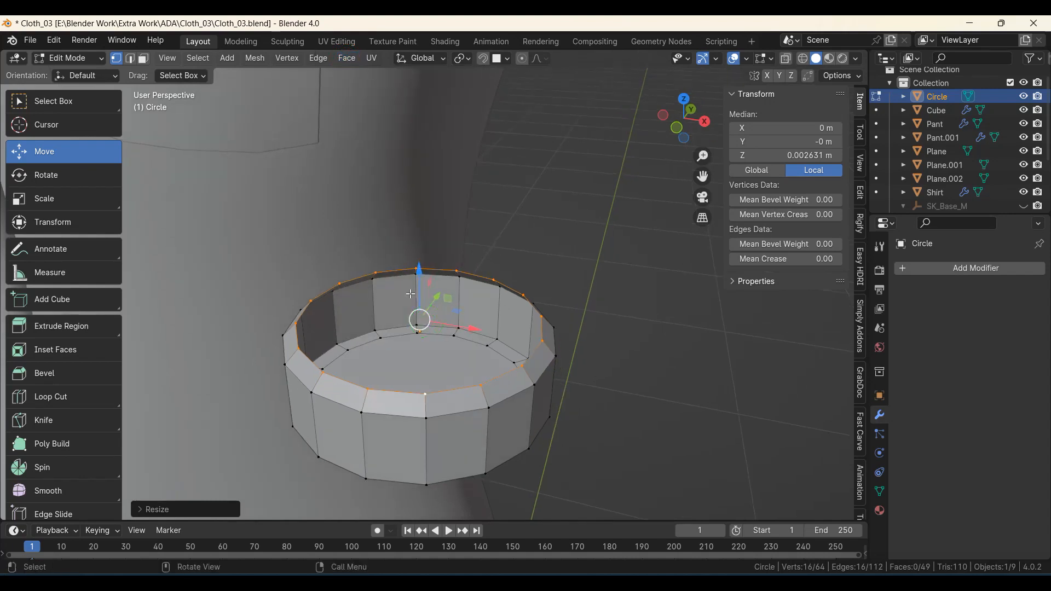
{"action": "left_click", "coordinate": [350, 60]}
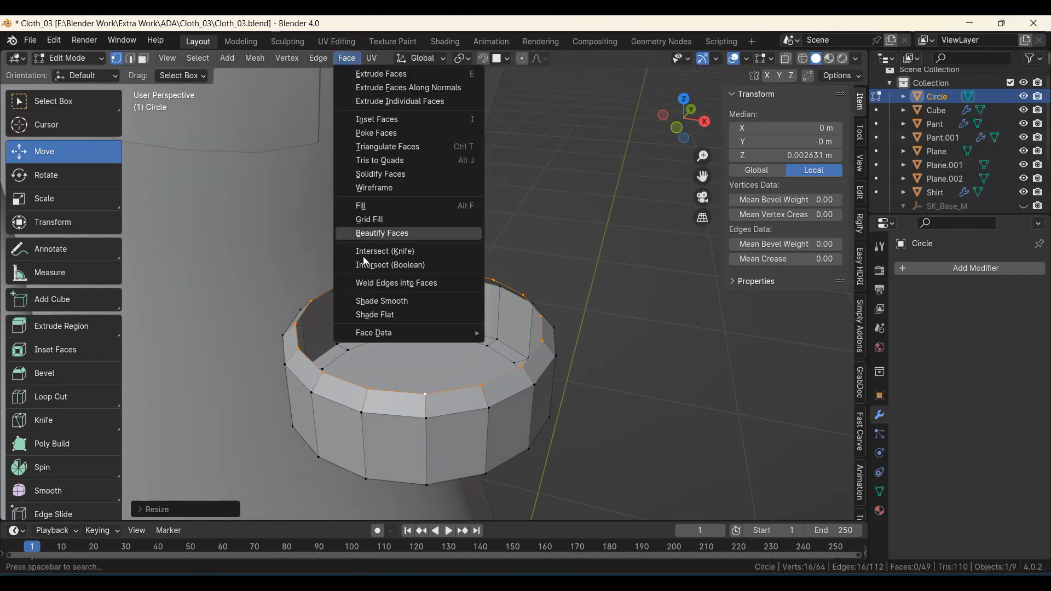
{"action": "left_click", "coordinate": [369, 219]}
{"action": "middle_click_drag", "start_coordinate": [383, 307], "coordinate": [497, 415]}
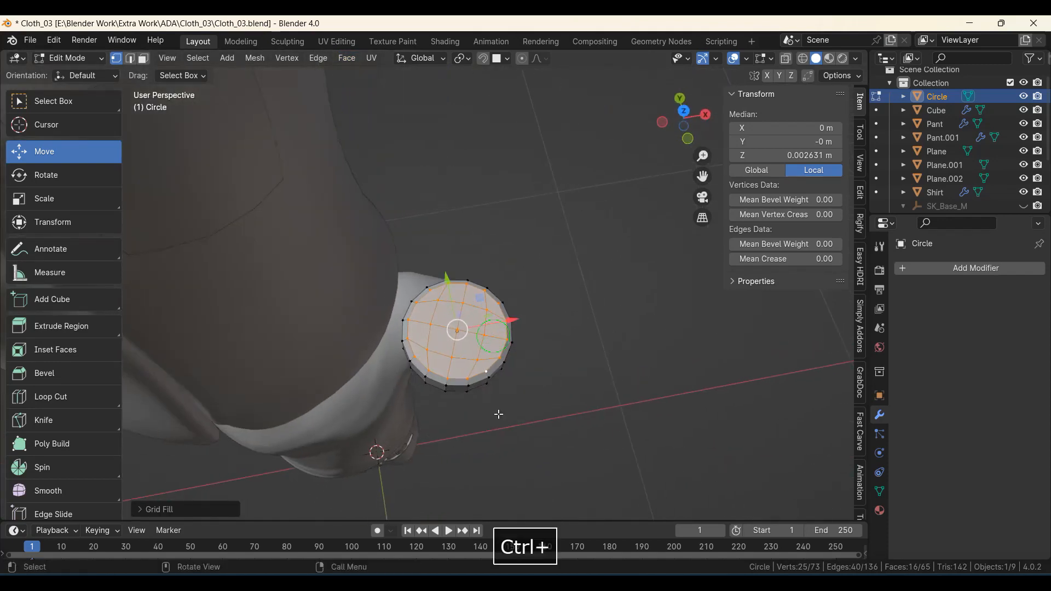
Return to Object Mode, apply Shade Auto Smooth to the button and deselect it.
{"action": "key", "text": "Tab"}
{"action": "mouse_move", "coordinate": [448, 340]}
{"action": "middle_mouse_down"}
{"action": "mouse_move", "coordinate": [443, 448]}
{"action": "mouse_move", "coordinate": [454, 327]}
{"action": "middle_mouse_up"}
{"action": "right_click", "coordinate": [433, 290]}
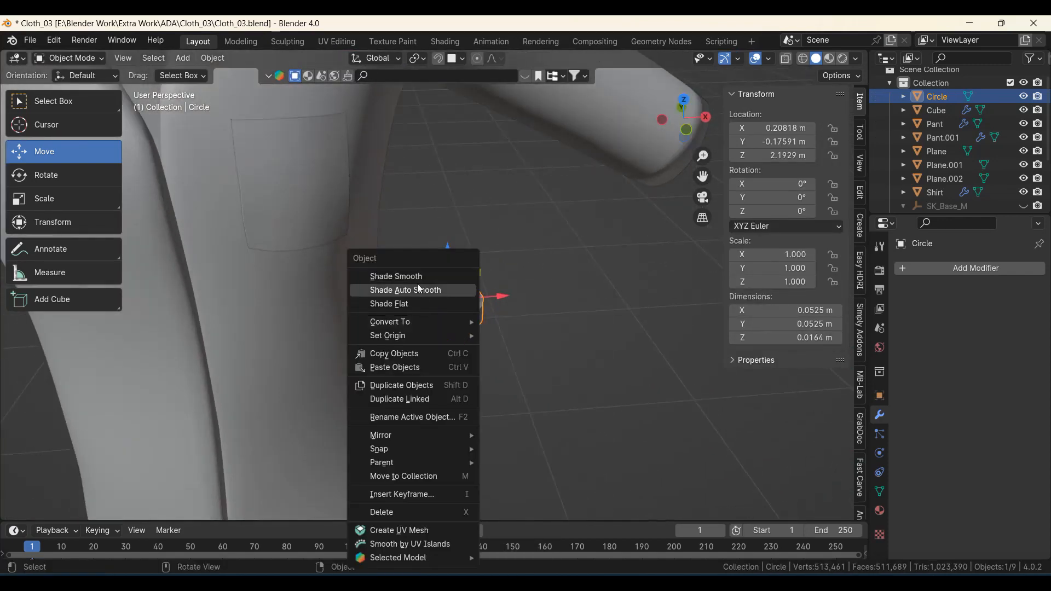
{"action": "left_click", "coordinate": [432, 290]}
{"action": "middle_click_drag", "start_coordinate": [468, 370], "coordinate": [486, 420]}
{"action": "right_click", "coordinate": [434, 290]}
{"action": "left_click", "coordinate": [433, 289]}
{"action": "left_click", "coordinate": [559, 350]}
Select the shirt and examine its mesh density in wireframe shading.
{"action": "scroll", "coordinate": [386, 365], "scroll_direction": "down", "scroll_amount": 4}
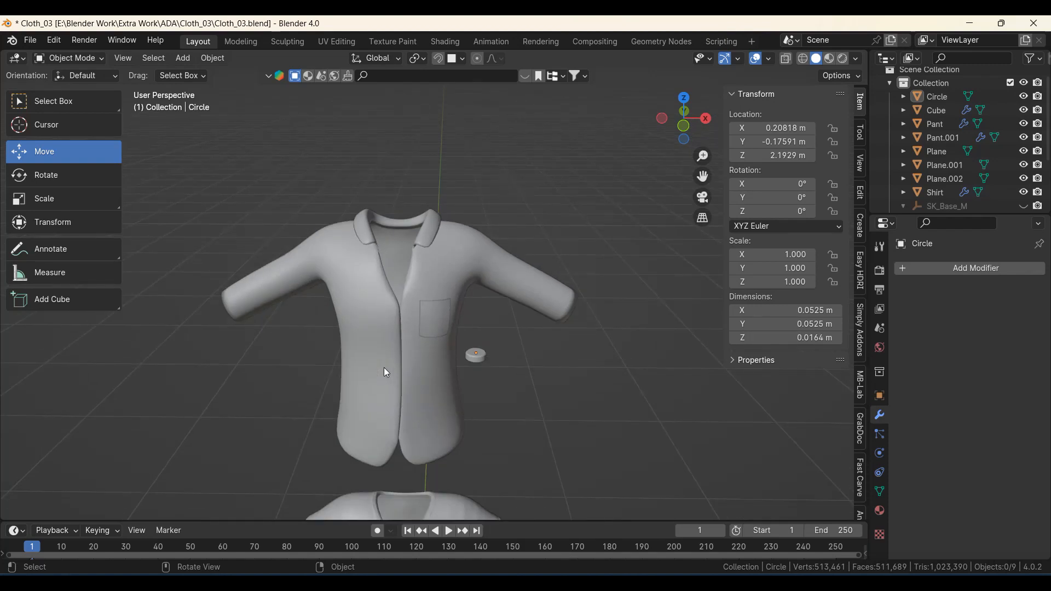
{"action": "middle_click_drag", "start_coordinate": [458, 393], "coordinate": [432, 375]}
{"action": "left_click", "coordinate": [426, 398]}
{"action": "scroll", "coordinate": [431, 376], "scroll_direction": "up", "scroll_amount": 2}
{"action": "middle_click_drag", "start_coordinate": [383, 301], "coordinate": [425, 401], "text": "shift"}
{"action": "scroll", "coordinate": [426, 401], "scroll_direction": "up", "scroll_amount": 2}
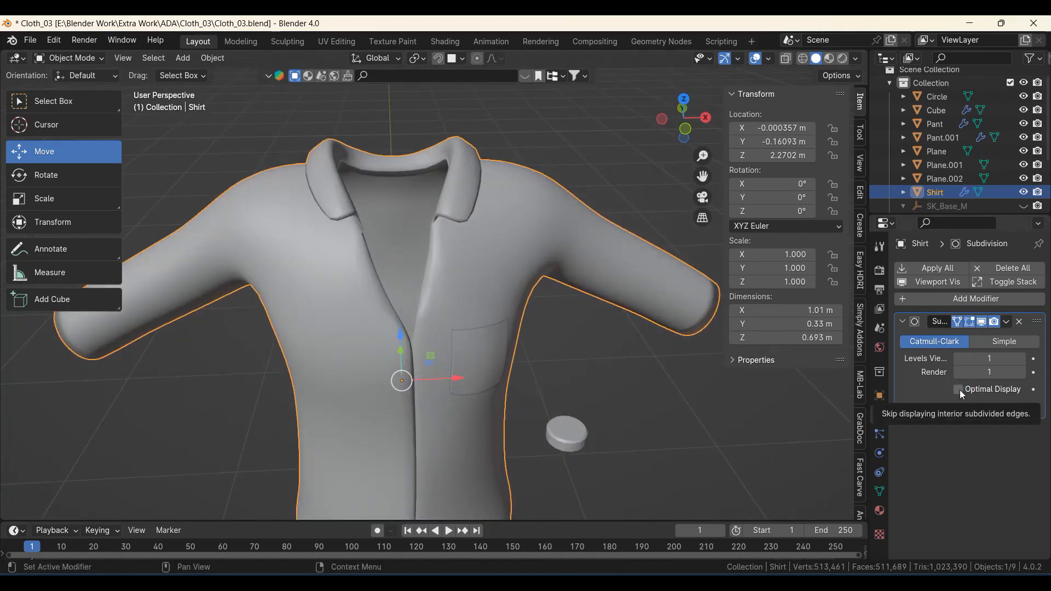
{"action": "left_click", "coordinate": [335, 360]}
{"action": "mouse_move", "coordinate": [335, 359]}
{"action": "middle_mouse_down"}
{"action": "mouse_move", "coordinate": [423, 376]}
{"action": "mouse_move", "coordinate": [464, 441]}
{"action": "mouse_move", "coordinate": [369, 425]}
{"action": "mouse_move", "coordinate": [448, 418]}
{"action": "mouse_move", "coordinate": [487, 395]}
{"action": "middle_mouse_up"}
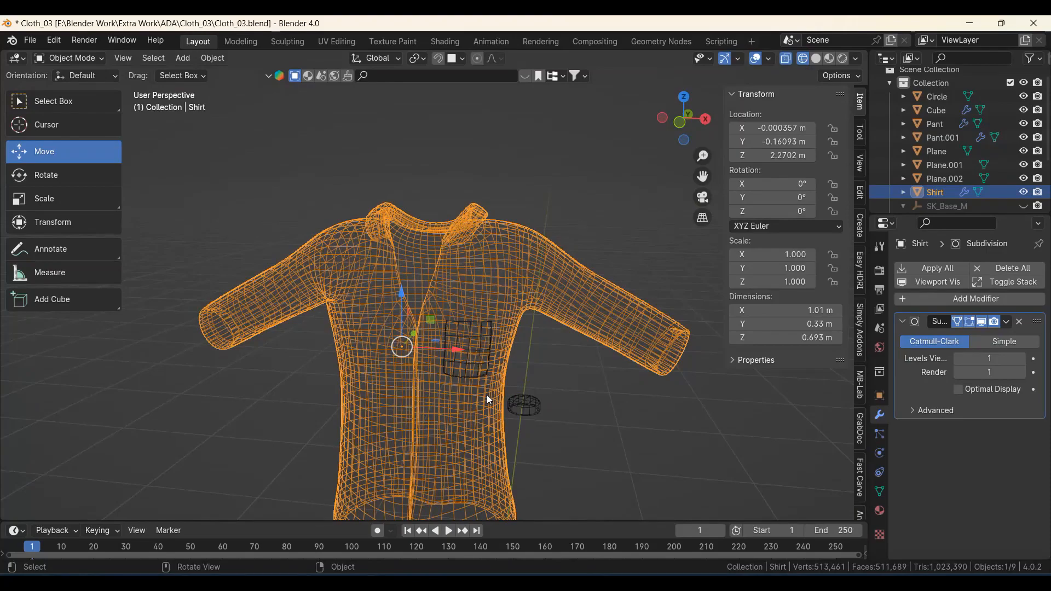
{"action": "mouse_move", "coordinate": [473, 386]}
{"action": "middle_mouse_down"}
{"action": "mouse_move", "coordinate": [467, 374]}
{"action": "mouse_move", "coordinate": [240, 448]}
{"action": "mouse_move", "coordinate": [431, 368]}
{"action": "mouse_move", "coordinate": [409, 303]}
{"action": "mouse_move", "coordinate": [385, 367]}
{"action": "mouse_move", "coordinate": [402, 340]}
{"action": "mouse_move", "coordinate": [347, 392]}
{"action": "middle_mouse_up"}
{"action": "key", "text": "z"}
{"action": "left_click", "coordinate": [374, 390]}
{"action": "middle_click_drag", "start_coordinate": [415, 402], "coordinate": [602, 372]}
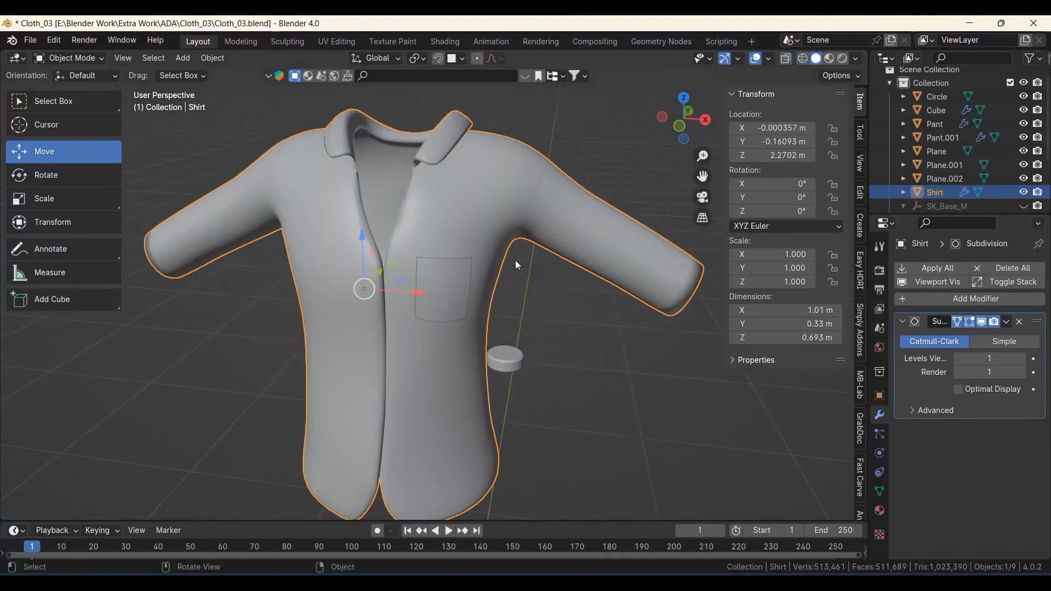
Examine the shirt's collar, front opening and pocket in solid and wireframe shading.
{"action": "middle_click_drag", "start_coordinate": [406, 322], "coordinate": [427, 360], "text": "shift"}
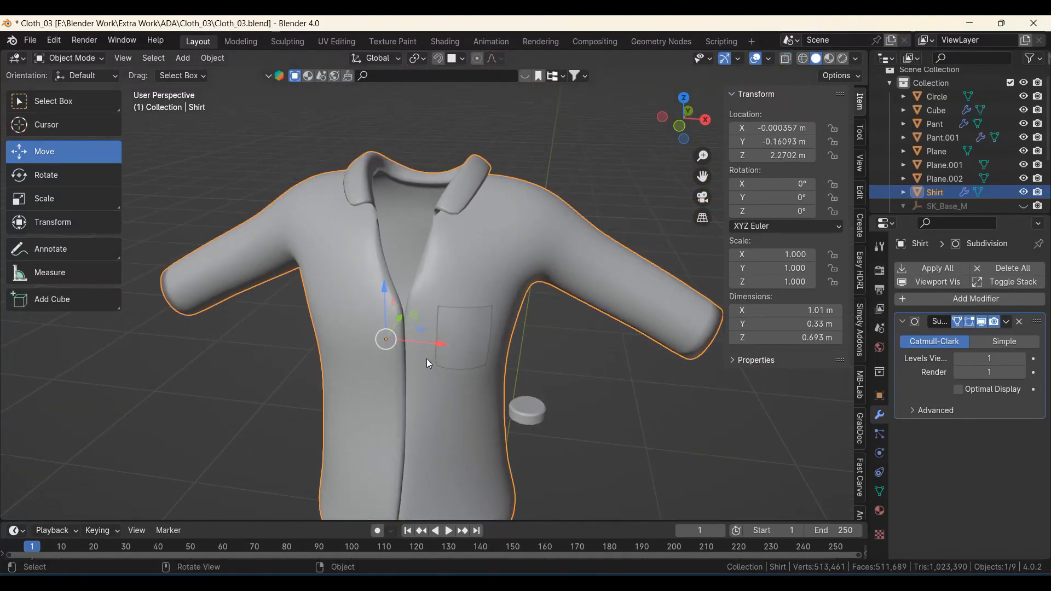
{"action": "middle_click_drag", "start_coordinate": [446, 321], "coordinate": [457, 328], "text": "shift"}
{"action": "middle_click_drag", "start_coordinate": [390, 346], "coordinate": [462, 387]}
{"action": "scroll", "coordinate": [459, 378], "scroll_direction": "up", "scroll_amount": 2}
{"action": "middle_click_drag", "start_coordinate": [412, 337], "coordinate": [393, 328]}
{"action": "middle_click_drag", "start_coordinate": [486, 351], "coordinate": [427, 321], "text": "shift"}
{"action": "key", "text": "z"}
{"action": "left_click", "coordinate": [356, 342]}
{"action": "middle_click_drag", "start_coordinate": [240, 333], "coordinate": [356, 341]}
{"action": "key", "text": "z"}
{"action": "left_click", "coordinate": [527, 341]}
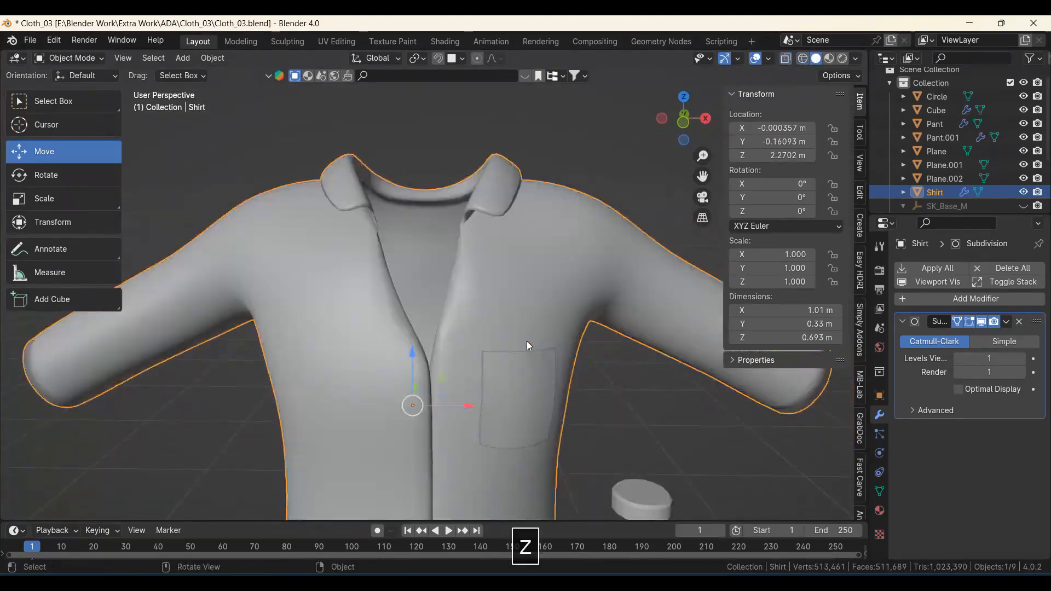
{"action": "middle_click_drag", "start_coordinate": [527, 340], "coordinate": [514, 358]}
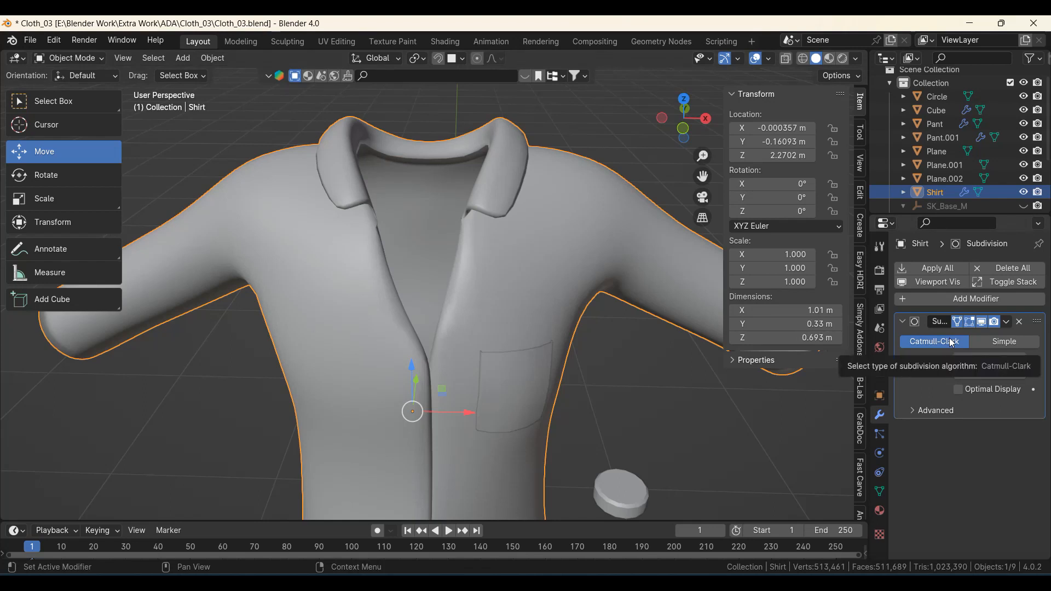
{"action": "mouse_move", "coordinate": [533, 340]}
{"action": "middle_mouse_down", "text": "ctrl"}
{"action": "mouse_move", "coordinate": [521, 360]}
{"action": "mouse_move", "coordinate": [539, 359]}
{"action": "middle_mouse_up", "text": "ctrl"}
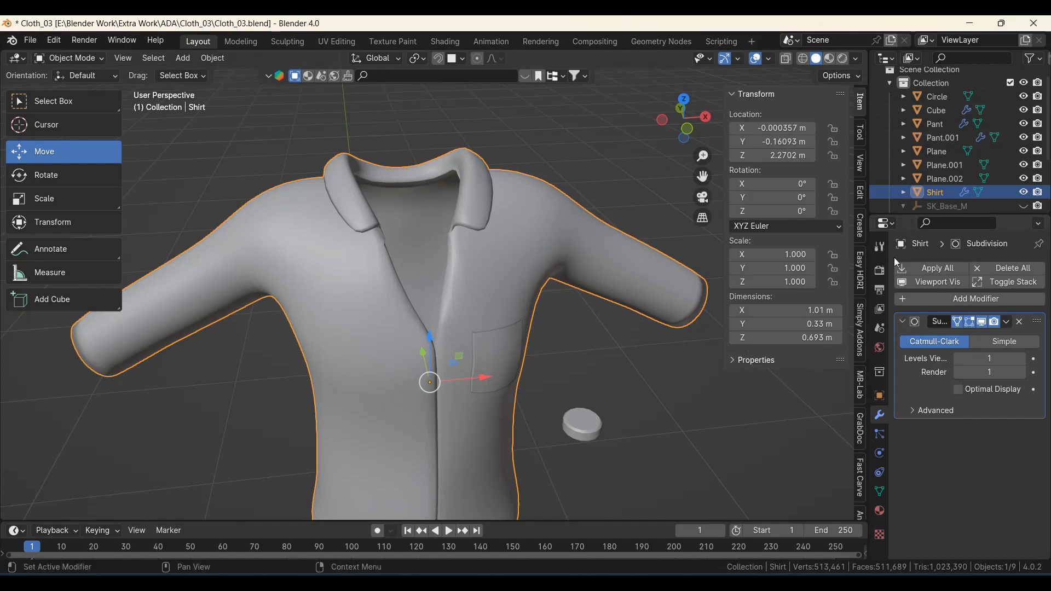
Apply all modifiers on the shirt and enter Sculpt Mode with the Grab brush and X symmetry off.
{"action": "scroll", "coordinate": [412, 392], "scroll_direction": "up", "scroll_amount": 2}
{"action": "middle_click_drag", "start_coordinate": [371, 329], "coordinate": [441, 363], "text": "shift"}
{"action": "scroll", "coordinate": [454, 350], "scroll_direction": "up", "scroll_amount": 2}
{"action": "key", "text": "Tab"}
{"action": "left_click", "coordinate": [475, 449]}
{"action": "middle_click_drag", "start_coordinate": [470, 406], "coordinate": [469, 378]}
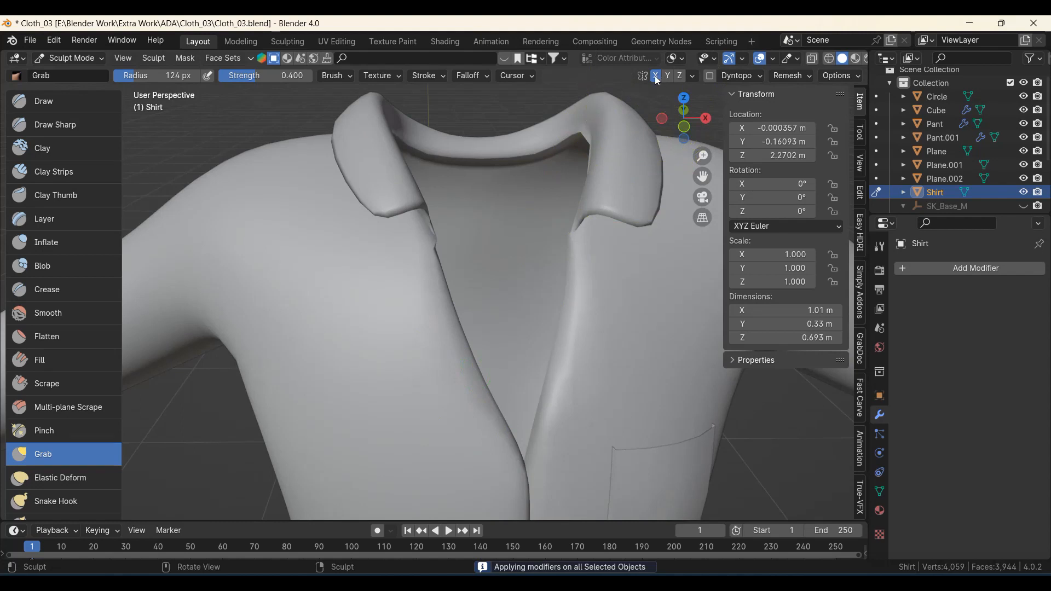
Reshape the front opening's edge below the collar on the shirt's pocketless side with the Grab brush.
{"action": "left_click_drag", "start_coordinate": [475, 376], "coordinate": [489, 366]}
{"action": "left_click_drag", "start_coordinate": [498, 403], "coordinate": [487, 383]}
{"action": "mouse_move", "coordinate": [455, 328]}
{"action": "left_mouse_down"}
{"action": "mouse_move", "coordinate": [464, 318]}
{"action": "mouse_move", "coordinate": [454, 299]}
{"action": "left_mouse_up"}
{"action": "left_click_drag", "start_coordinate": [488, 415], "coordinate": [490, 413]}
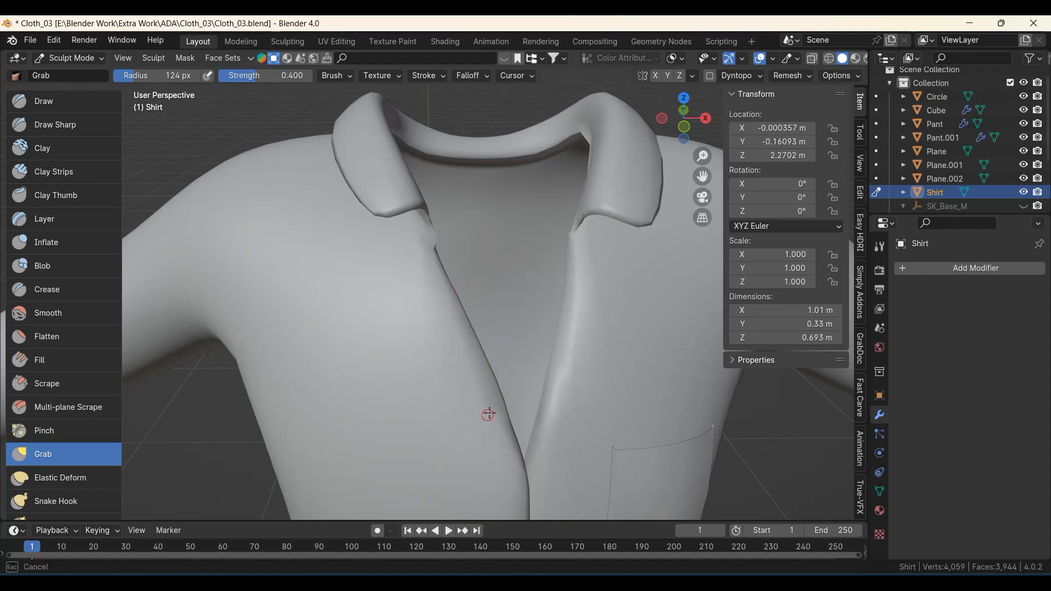
Pull the fabric edge just under the collar tip upward with the Grab brush to clean up the notch.
{"action": "middle_click_drag", "start_coordinate": [492, 406], "coordinate": [432, 372]}
{"action": "scroll", "coordinate": [432, 373], "scroll_direction": "up", "scroll_amount": 3}
{"action": "mouse_move", "coordinate": [422, 301]}
{"action": "middle_mouse_down", "text": "shift"}
{"action": "mouse_move", "coordinate": [429, 395]}
{"action": "mouse_move", "coordinate": [445, 385]}
{"action": "mouse_move", "coordinate": [352, 378]}
{"action": "mouse_move", "coordinate": [378, 352]}
{"action": "mouse_move", "coordinate": [429, 332]}
{"action": "middle_mouse_up", "text": "shift"}
{"action": "scroll", "coordinate": [352, 381], "scroll_direction": "up", "scroll_amount": 3}
{"action": "middle_click_drag", "start_coordinate": [429, 333], "coordinate": [422, 391], "text": "shift"}
{"action": "mouse_move", "coordinate": [428, 397]}
{"action": "left_mouse_down"}
{"action": "mouse_move", "coordinate": [407, 395]}
{"action": "mouse_move", "coordinate": [427, 366]}
{"action": "left_mouse_up"}
{"action": "mouse_move", "coordinate": [430, 379]}
{"action": "middle_mouse_down"}
{"action": "mouse_move", "coordinate": [341, 413]}
{"action": "mouse_move", "coordinate": [418, 403]}
{"action": "mouse_move", "coordinate": [439, 368]}
{"action": "middle_mouse_up"}
{"action": "middle_click_drag", "start_coordinate": [441, 351], "coordinate": [430, 422], "text": "ctrl"}
{"action": "middle_click_drag", "start_coordinate": [430, 422], "coordinate": [460, 450]}
Even out the remaining bump on the opening edge under the collar and return to Object Mode.
{"action": "left_click_drag", "start_coordinate": [452, 422], "coordinate": [456, 421], "text": "shift"}
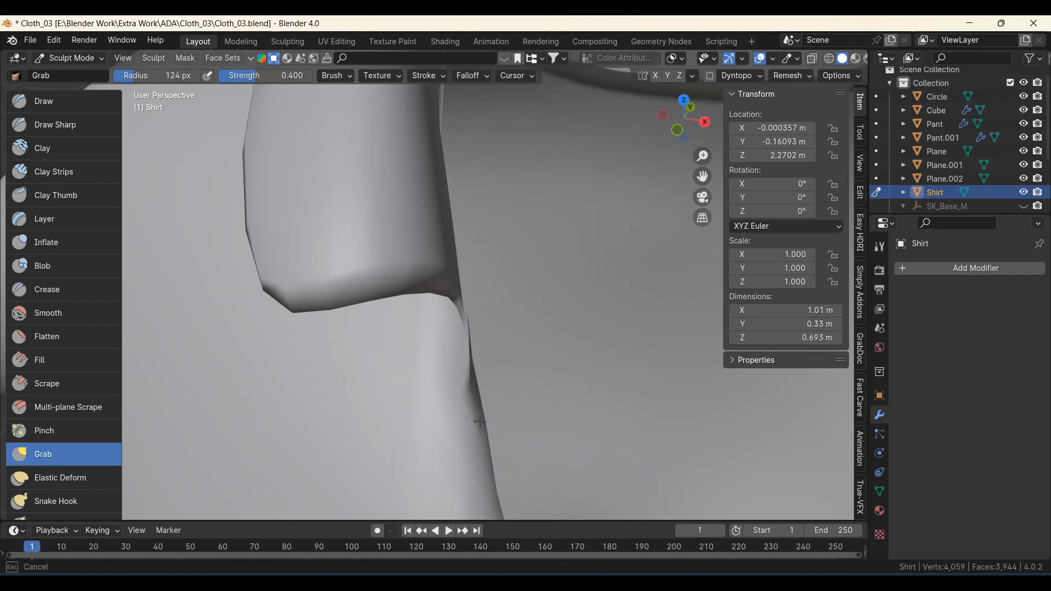
{"action": "middle_click_drag", "start_coordinate": [480, 380], "coordinate": [446, 394], "text": "ctrl"}
{"action": "left_click_drag", "start_coordinate": [460, 463], "coordinate": [466, 460]}
{"action": "middle_click_drag", "start_coordinate": [476, 394], "coordinate": [472, 459], "text": "ctrl"}
{"action": "key", "text": "Tab"}
{"action": "middle_click_drag", "start_coordinate": [468, 362], "coordinate": [452, 462], "text": "ctrl"}
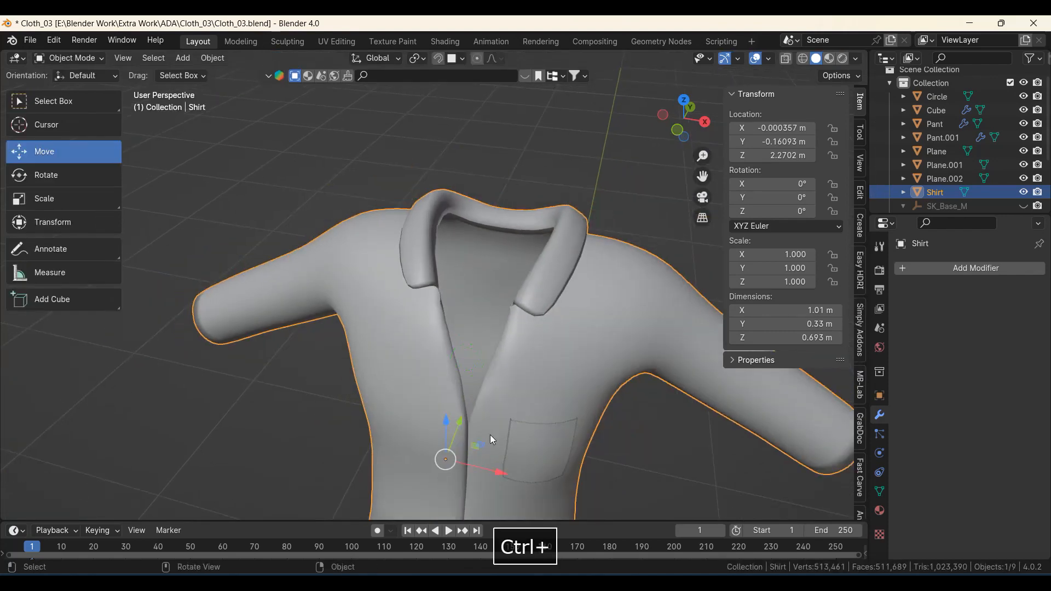
{"action": "middle_click_drag", "start_coordinate": [527, 364], "coordinate": [500, 405], "text": "ctrl"}
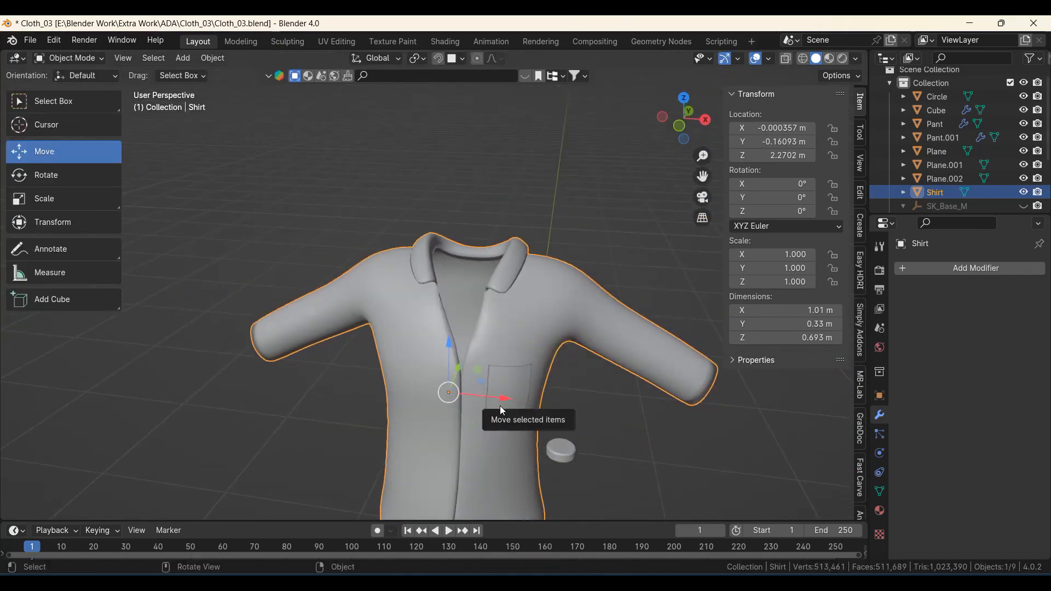
Select the chest pocket and nudge its upper edge toward the shirt surface with the Grab brush in Sculpt Mode.
{"action": "scroll", "coordinate": [506, 414], "scroll_direction": "down", "scroll_amount": 4}
{"action": "middle_click_drag", "start_coordinate": [465, 387], "coordinate": [468, 276], "text": "shift"}
{"action": "middle_click_drag", "start_coordinate": [453, 343], "coordinate": [383, 449], "text": "shift"}
{"action": "scroll", "coordinate": [496, 307], "scroll_direction": "up", "scroll_amount": 2}
{"action": "scroll", "coordinate": [508, 404], "scroll_direction": "up", "scroll_amount": 2}
{"action": "scroll", "coordinate": [451, 448], "scroll_direction": "up", "scroll_amount": 2}
{"action": "mouse_move", "coordinate": [451, 448]}
{"action": "middle_mouse_down"}
{"action": "mouse_move", "coordinate": [366, 419]}
{"action": "mouse_move", "coordinate": [365, 482]}
{"action": "mouse_move", "coordinate": [528, 375]}
{"action": "mouse_move", "coordinate": [446, 370]}
{"action": "mouse_move", "coordinate": [308, 323]}
{"action": "mouse_move", "coordinate": [333, 399]}
{"action": "mouse_move", "coordinate": [460, 364]}
{"action": "middle_mouse_up"}
{"action": "left_click", "coordinate": [529, 375]}
{"action": "scroll", "coordinate": [311, 343], "scroll_direction": "up", "scroll_amount": 3}
{"action": "scroll", "coordinate": [450, 340], "scroll_direction": "up", "scroll_amount": 3}
{"action": "key", "text": "Tab"}
{"action": "middle_click_drag", "start_coordinate": [398, 411], "coordinate": [410, 425], "text": "ctrl"}
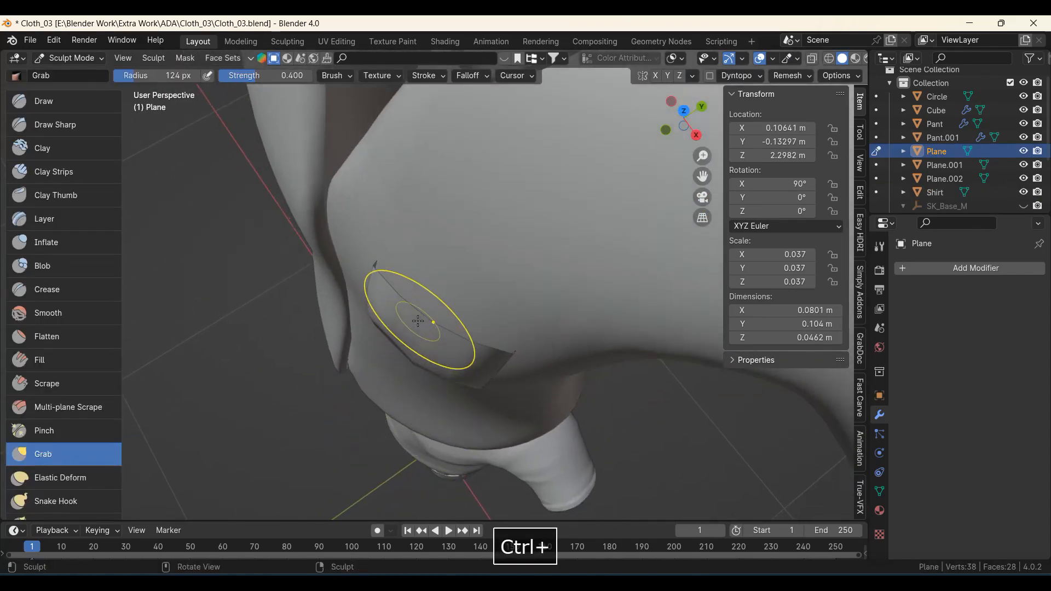
{"action": "left_click_drag", "start_coordinate": [419, 315], "coordinate": [417, 319]}
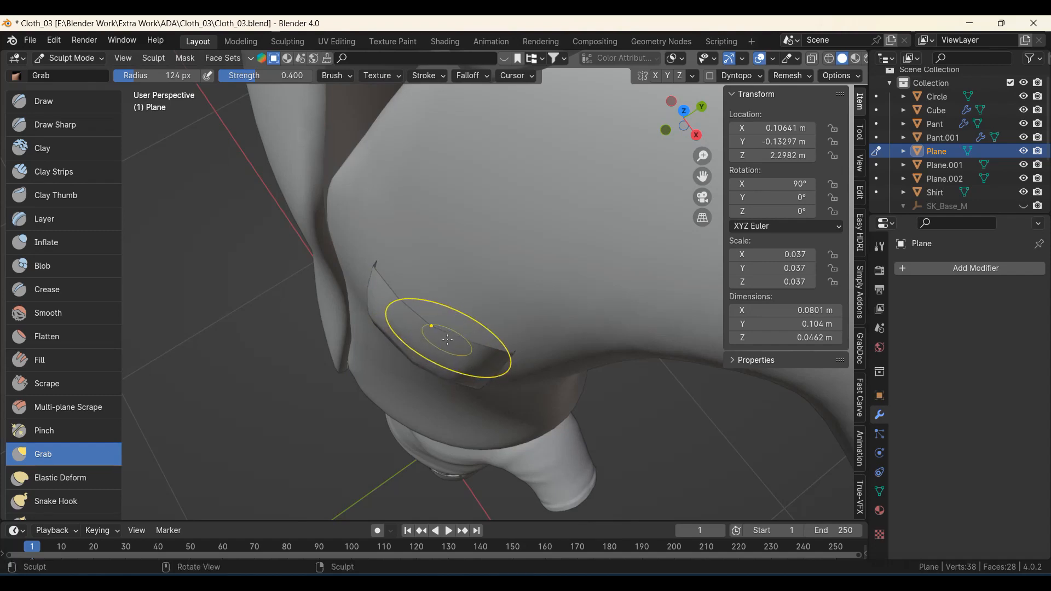
{"action": "key", "text": "Tab"}
{"action": "mouse_move", "coordinate": [495, 357]}
{"action": "middle_mouse_down"}
{"action": "mouse_move", "coordinate": [371, 323]}
{"action": "mouse_move", "coordinate": [330, 287]}
{"action": "mouse_move", "coordinate": [344, 323]}
{"action": "mouse_move", "coordinate": [393, 233]}
{"action": "mouse_move", "coordinate": [490, 265]}
{"action": "mouse_move", "coordinate": [438, 303]}
{"action": "middle_mouse_up"}
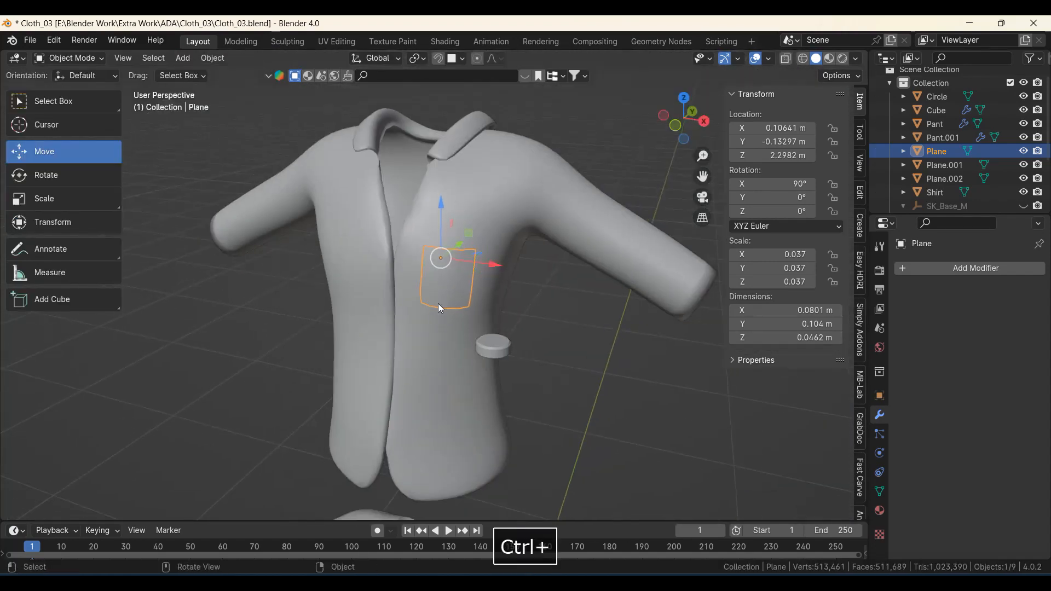
Add a Multiresolution modifier to the shirt and subdivide it to level 4.
{"action": "left_click", "coordinate": [429, 323]}
{"action": "scroll", "coordinate": [445, 359], "scroll_direction": "down", "scroll_amount": 4}
{"action": "middle_click_drag", "start_coordinate": [446, 359], "coordinate": [475, 362]}
{"action": "middle_click_drag", "start_coordinate": [475, 362], "coordinate": [499, 406], "text": "shift"}
{"action": "scroll", "coordinate": [497, 348], "scroll_direction": "up", "scroll_amount": 2}
{"action": "left_click", "coordinate": [957, 272]}
{"action": "left_click", "coordinate": [902, 269]}
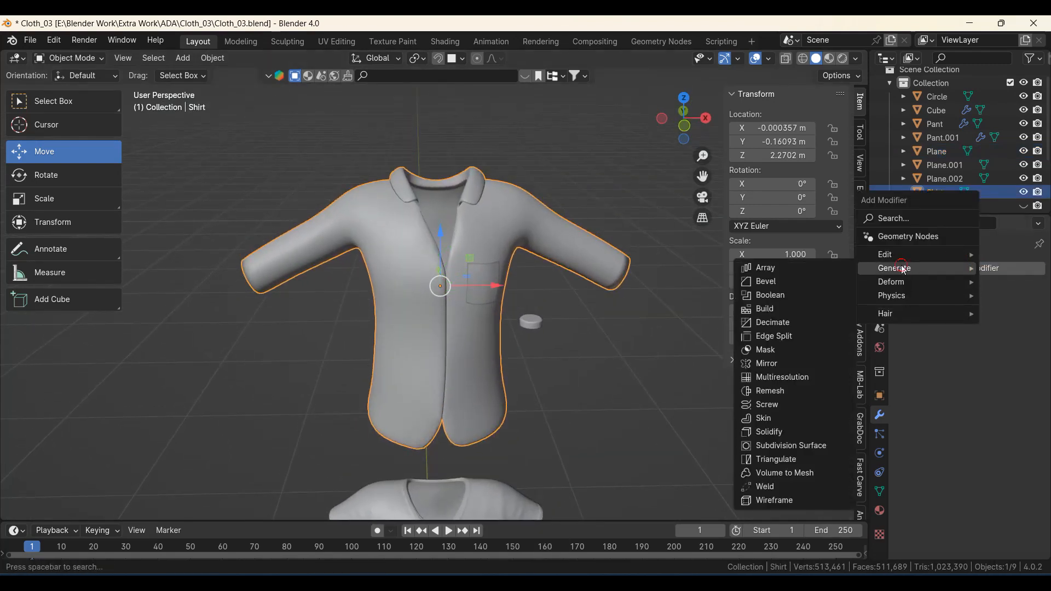
{"action": "left_click", "coordinate": [780, 379]}
{"action": "left_click", "coordinate": [955, 440]}
{"action": "left_click", "coordinate": [955, 439]}
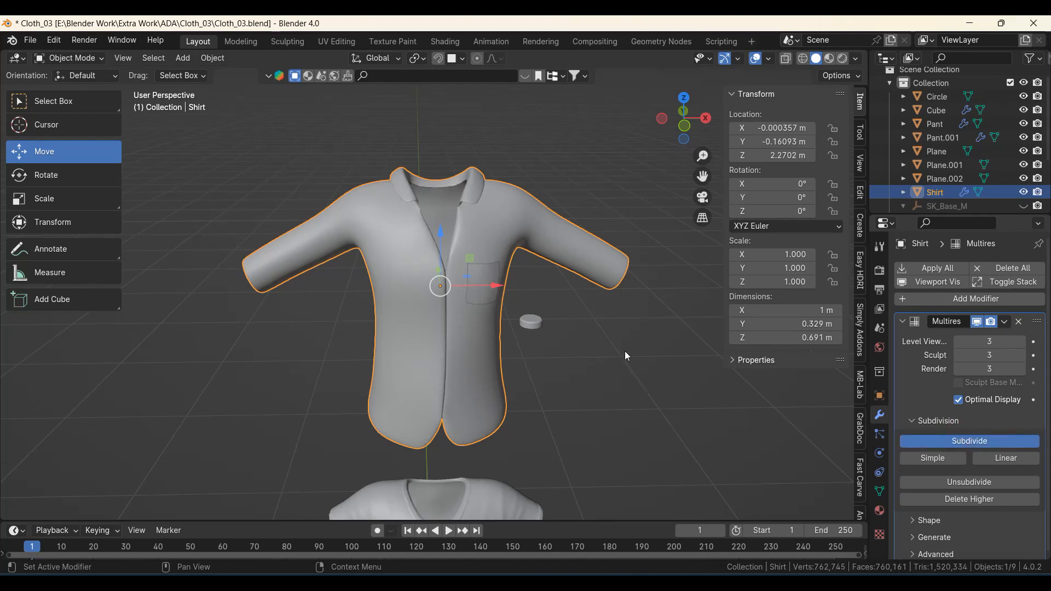
Save the file and switch the shirt to Sculpt Mode with X symmetry enabled.
{"action": "left_click", "coordinate": [30, 40]}
{"action": "left_click", "coordinate": [61, 132]}
{"action": "scroll", "coordinate": [463, 369], "scroll_direction": "down", "scroll_amount": 3}
{"action": "middle_click_drag", "start_coordinate": [463, 369], "coordinate": [445, 359]}
{"action": "scroll", "coordinate": [445, 359], "scroll_direction": "up", "scroll_amount": 4}
{"action": "middle_click_drag", "start_coordinate": [469, 310], "coordinate": [406, 374], "text": "shift"}
{"action": "key", "text": "ctrl+Tab"}
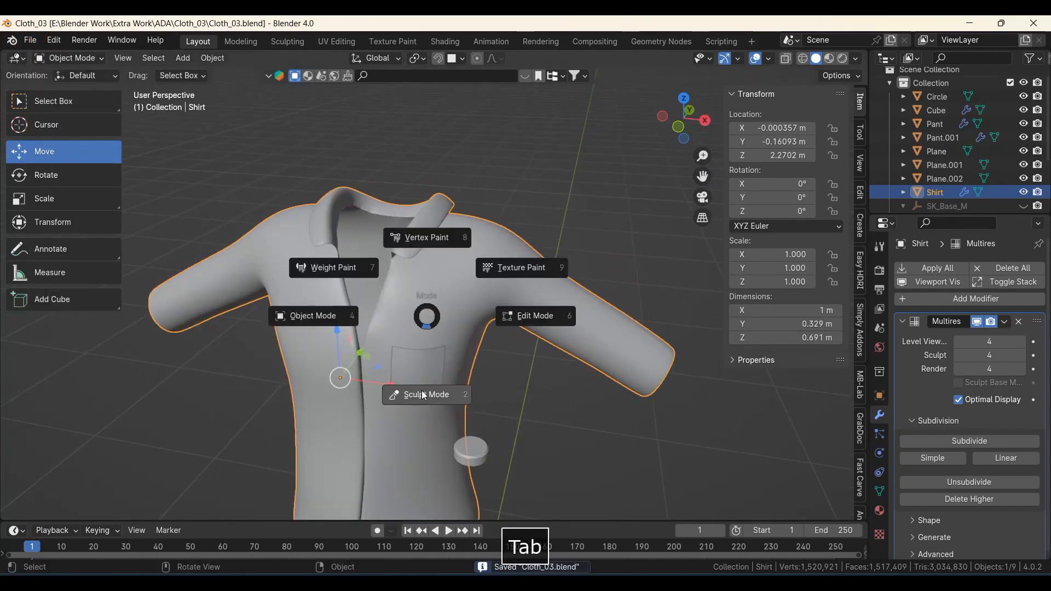
{"action": "left_click", "coordinate": [422, 397]}
{"action": "scroll", "coordinate": [394, 315], "scroll_direction": "up", "scroll_amount": 2}
{"action": "scroll", "coordinate": [395, 315], "scroll_direction": "up", "scroll_amount": 2}
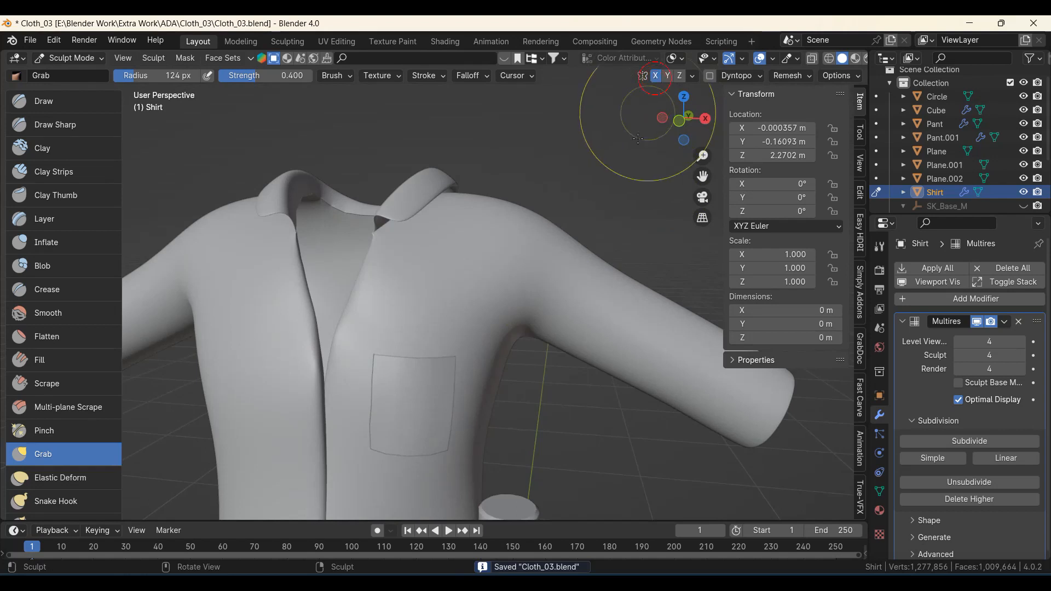
{"action": "scroll", "coordinate": [540, 352], "scroll_direction": "up", "scroll_amount": 2}
Set the sculpt brush radius to 70 px and choose the Draw brush with strength 0.224.
{"action": "key", "text": "f"}
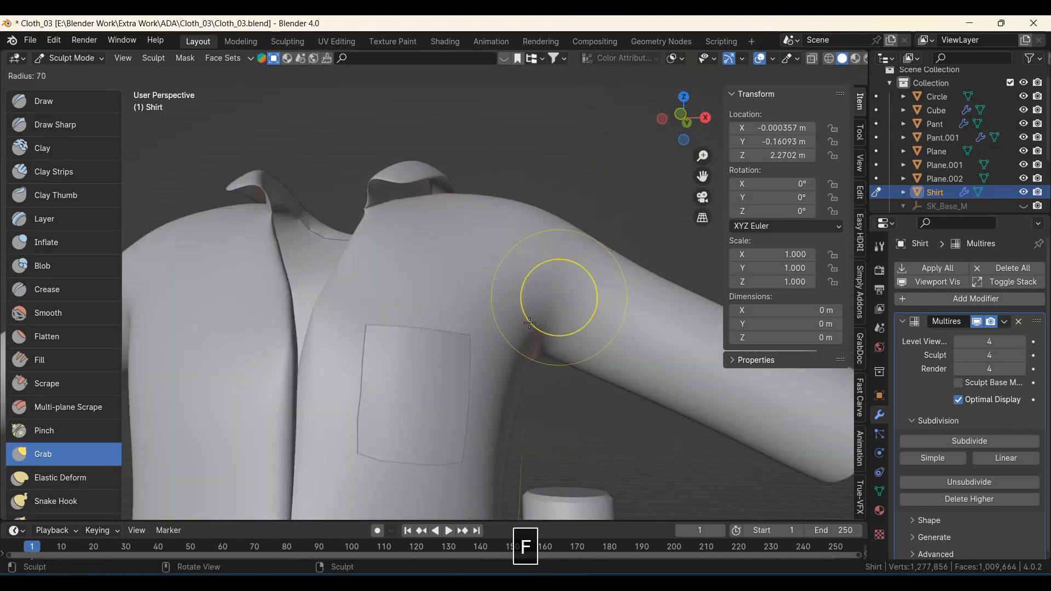
{"action": "left_click", "coordinate": [531, 321]}
{"action": "left_click", "coordinate": [70, 107]}
{"action": "scroll", "coordinate": [296, 256], "scroll_direction": "up", "scroll_amount": 1}
{"action": "middle_click_drag", "start_coordinate": [198, 241], "coordinate": [87, 271], "text": "shift"}
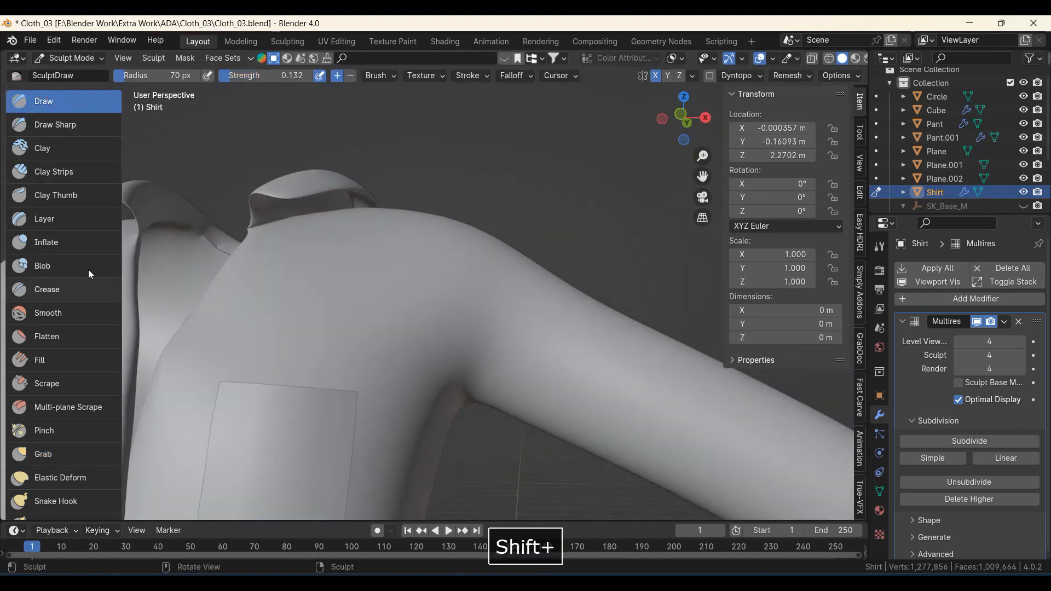
{"action": "middle_click_drag", "start_coordinate": [354, 269], "coordinate": [372, 290]}
{"action": "scroll", "coordinate": [458, 290], "scroll_direction": "up", "scroll_amount": 2}
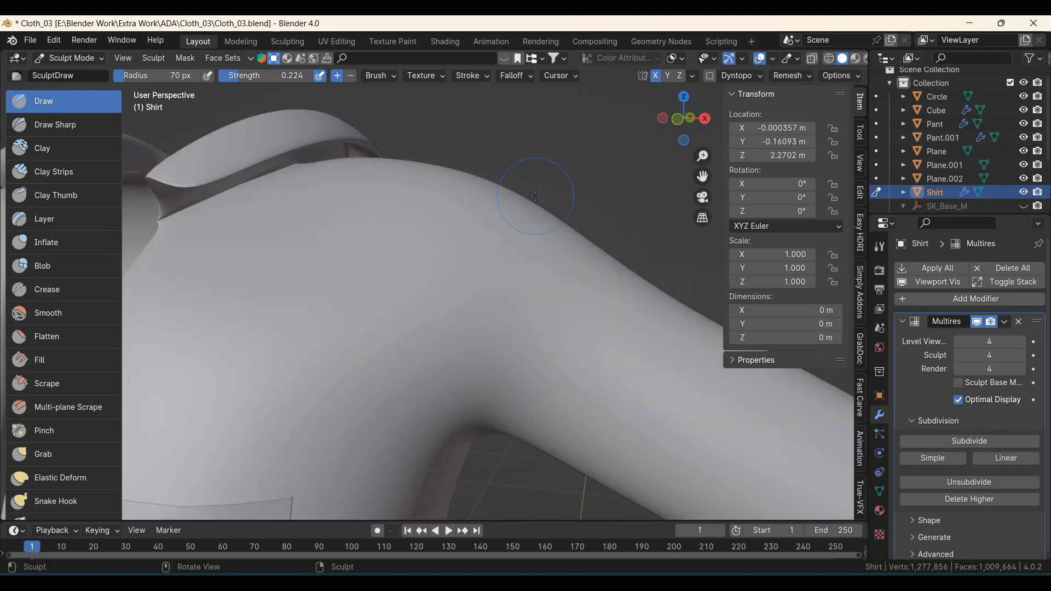
Sculpt soft folds across the front of the shoulder above the armpit with the Draw brush, undoing one unwanted stroke.
{"action": "middle_click_drag", "start_coordinate": [468, 430], "coordinate": [487, 355]}
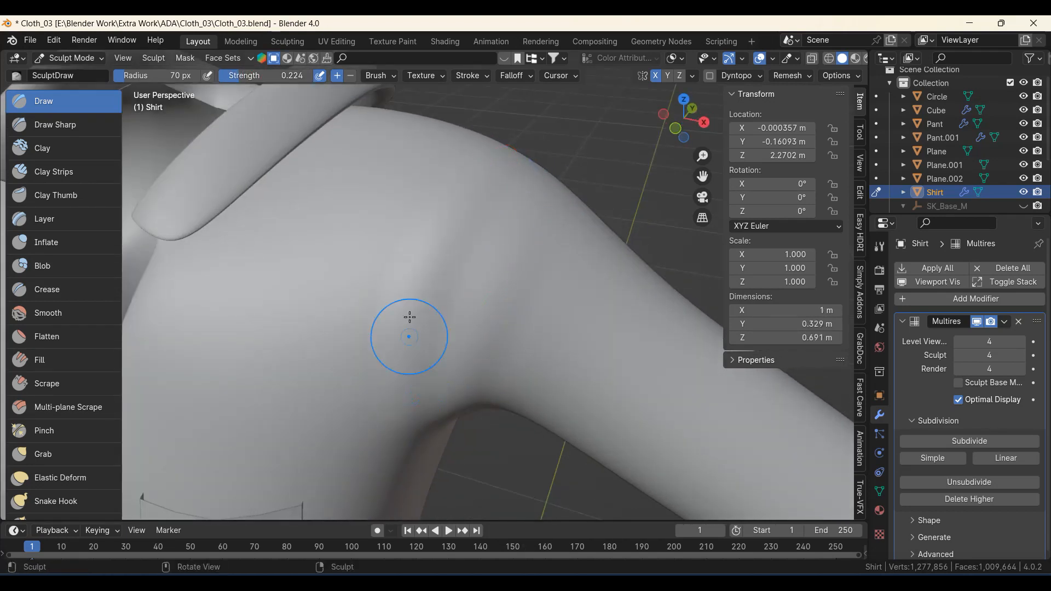
{"action": "scroll", "coordinate": [402, 420], "scroll_direction": "up", "scroll_amount": 1}
{"action": "mouse_move", "coordinate": [401, 420]}
{"action": "middle_mouse_down"}
{"action": "mouse_move", "coordinate": [361, 373]}
{"action": "mouse_move", "coordinate": [371, 320]}
{"action": "mouse_move", "coordinate": [382, 345]}
{"action": "mouse_move", "coordinate": [377, 395]}
{"action": "mouse_move", "coordinate": [395, 380]}
{"action": "middle_mouse_up"}
{"action": "key", "text": "ctrl+z"}
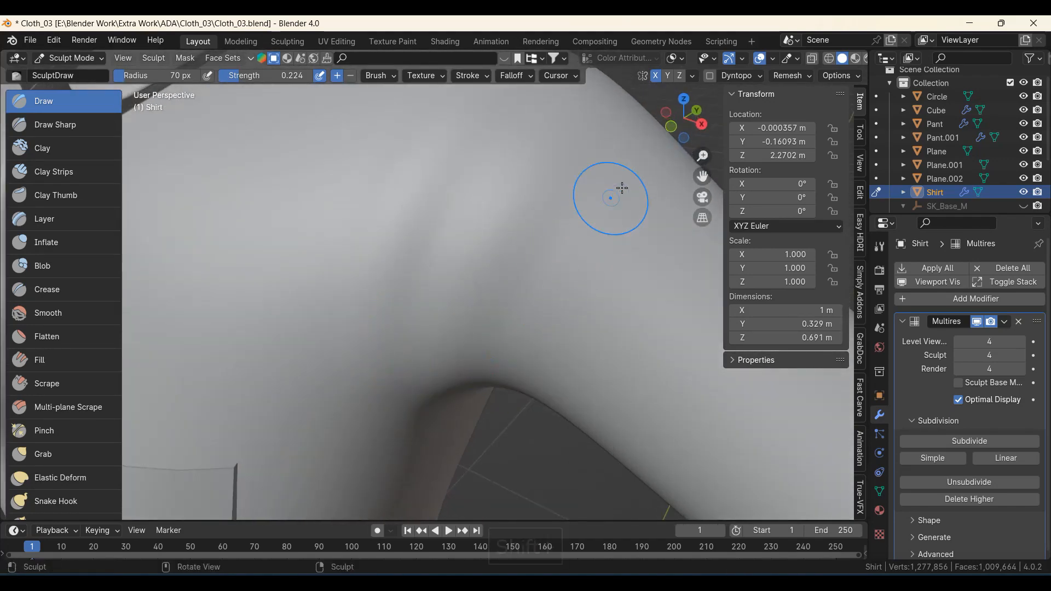
{"action": "middle_click_drag", "start_coordinate": [435, 423], "coordinate": [444, 295]}
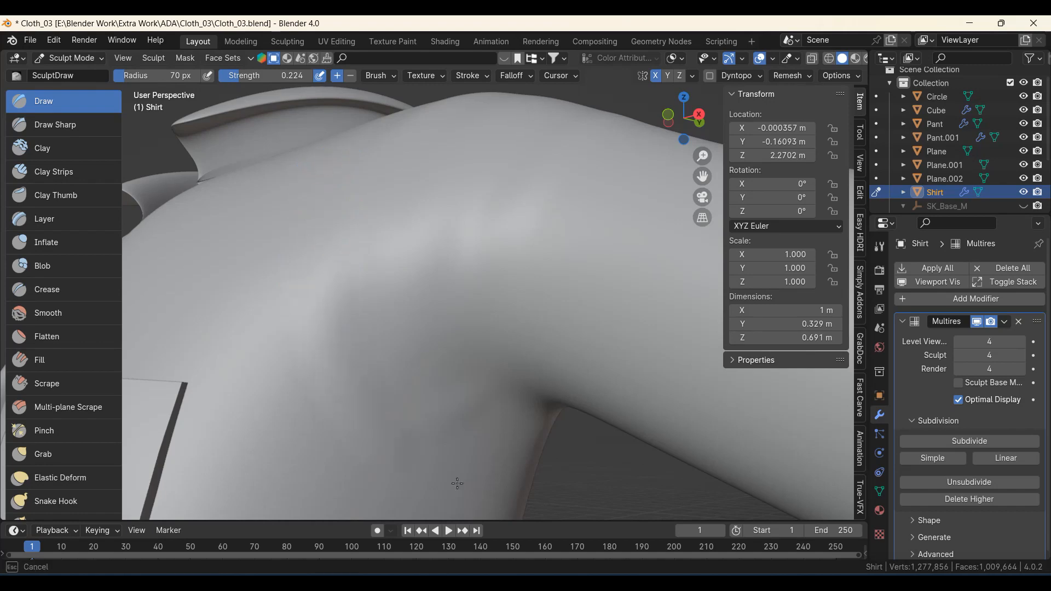
{"action": "middle_click_drag", "start_coordinate": [422, 403], "coordinate": [354, 361]}
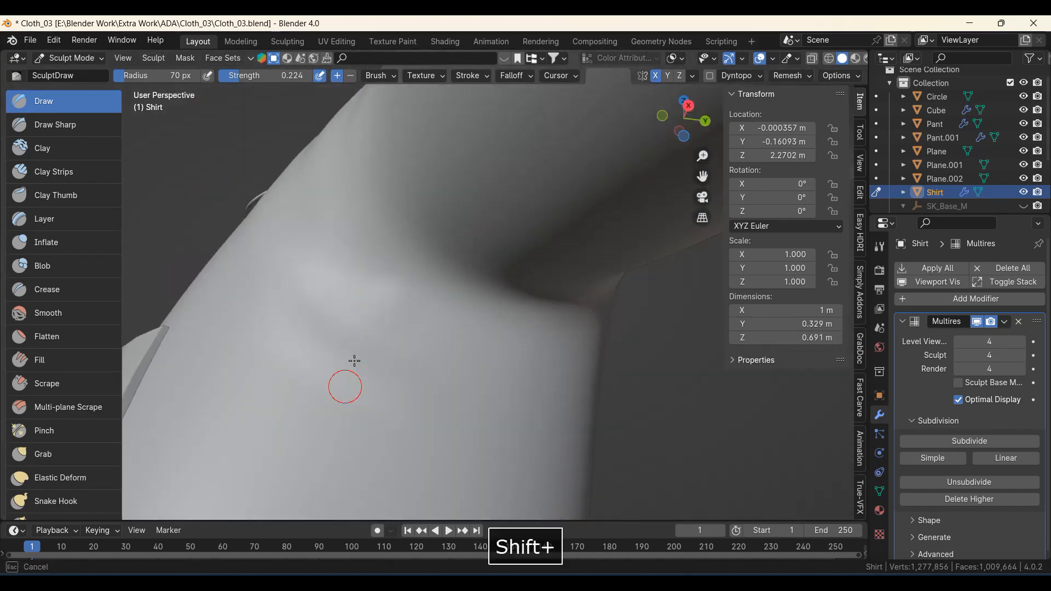
Sculpt and smooth diagonal folds across the shirt's back beside the armpit, undoing the last stroke.
{"action": "mouse_move", "coordinate": [451, 349]}
{"action": "middle_mouse_down", "text": "shift"}
{"action": "mouse_move", "coordinate": [339, 350]}
{"action": "mouse_move", "coordinate": [392, 293]}
{"action": "mouse_move", "coordinate": [403, 320]}
{"action": "middle_mouse_up", "text": "shift"}
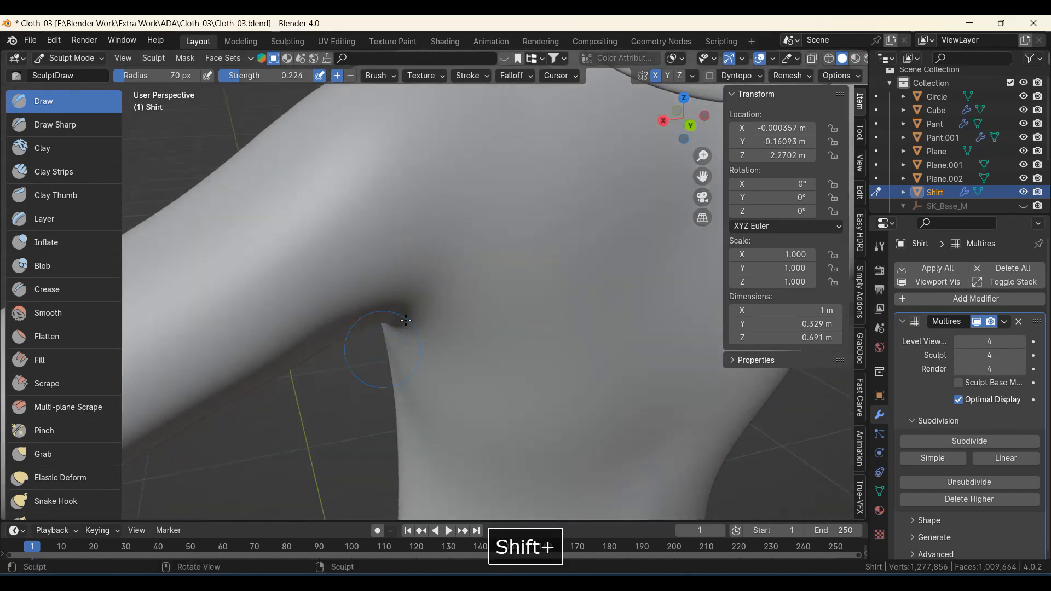
{"action": "middle_click_drag", "start_coordinate": [494, 342], "coordinate": [455, 422], "text": "shift"}
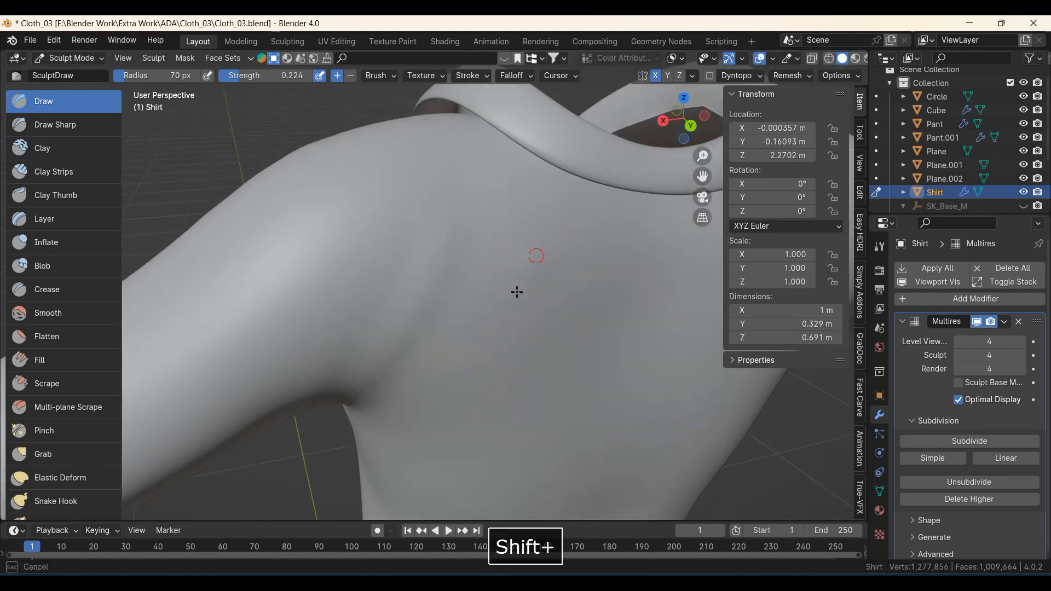
{"action": "middle_click_drag", "start_coordinate": [274, 424], "coordinate": [494, 432]}
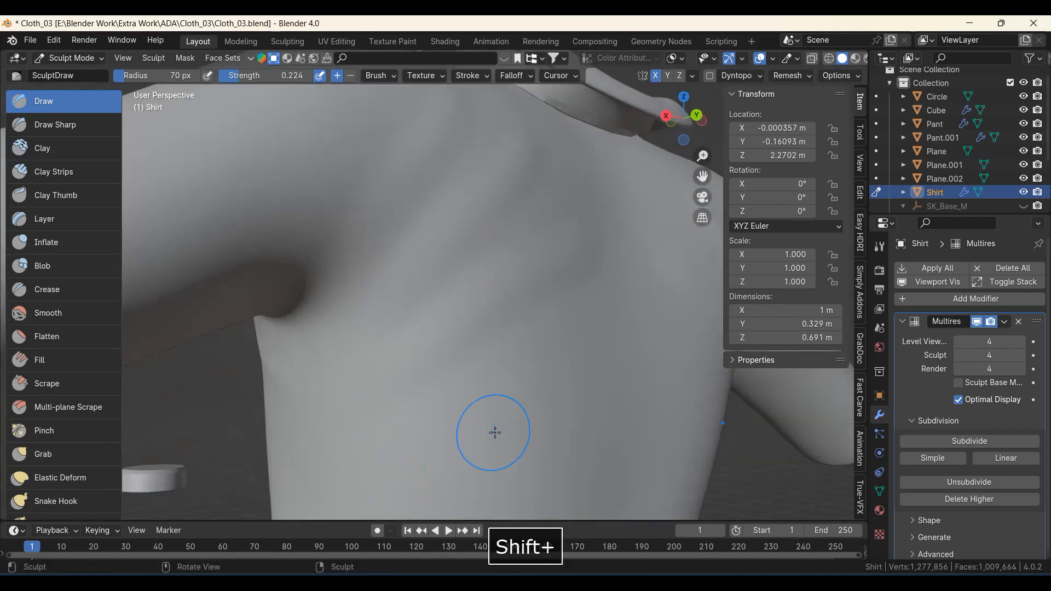
{"action": "middle_click_drag", "start_coordinate": [458, 499], "coordinate": [410, 329], "text": "shift"}
{"action": "left_click_drag", "start_coordinate": [316, 221], "coordinate": [460, 467], "text": "shift"}
{"action": "middle_click_drag", "start_coordinate": [289, 378], "coordinate": [300, 420]}
{"action": "mouse_move", "coordinate": [345, 381]}
{"action": "middle_mouse_down", "text": "ctrl"}
{"action": "mouse_move", "coordinate": [351, 417]}
{"action": "mouse_move", "coordinate": [382, 387]}
{"action": "middle_mouse_up", "text": "ctrl"}
{"action": "key", "text": "ctrl+z"}
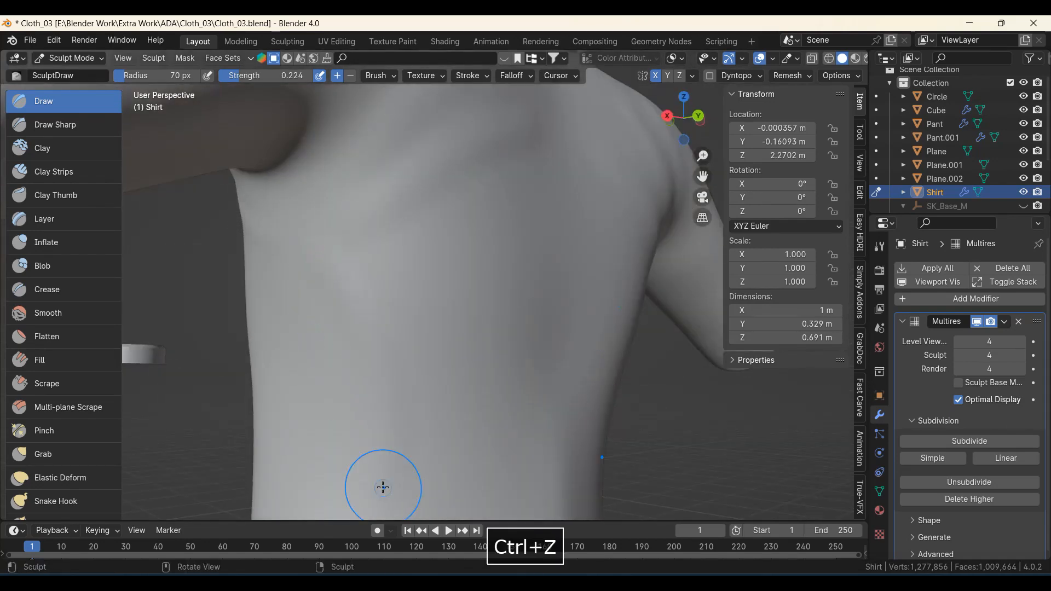
Continue the soft folds down the shirt's back toward the waist, smoothing them and undoing the last stroke.
{"action": "middle_click_drag", "start_coordinate": [383, 488], "coordinate": [352, 374]}
{"action": "left_click_drag", "start_coordinate": [442, 302], "coordinate": [446, 474]}
{"action": "middle_click_drag", "start_coordinate": [329, 416], "coordinate": [422, 274]}
{"action": "left_click_drag", "start_coordinate": [460, 195], "coordinate": [436, 312], "text": "shift"}
{"action": "middle_click_drag", "start_coordinate": [436, 312], "coordinate": [394, 323]}
{"action": "key", "text": "ctrl+z"}
Sculpt and smooth folds on the side of the torso below the armpit, undoing the last stroke.
{"action": "middle_click_drag", "start_coordinate": [495, 311], "coordinate": [507, 383], "text": "ctrl"}
{"action": "middle_click_drag", "start_coordinate": [465, 321], "coordinate": [411, 373], "text": "shift"}
{"action": "mouse_move", "coordinate": [414, 256]}
{"action": "left_mouse_down", "text": "shift"}
{"action": "mouse_move", "coordinate": [453, 314]}
{"action": "mouse_move", "coordinate": [491, 427]}
{"action": "left_mouse_up", "text": "shift"}
{"action": "middle_click_drag", "start_coordinate": [491, 427], "coordinate": [596, 411]}
{"action": "middle_click_drag", "start_coordinate": [356, 318], "coordinate": [416, 314], "text": "shift"}
{"action": "middle_click_drag", "start_coordinate": [417, 299], "coordinate": [468, 251]}
{"action": "key", "text": "ctrl+z"}
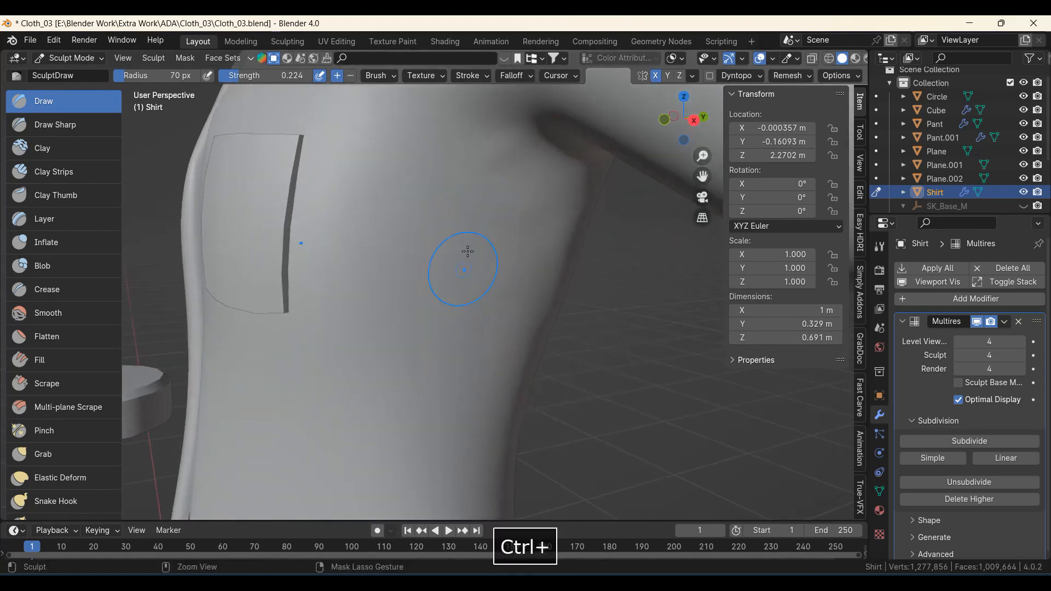
Sculpt long folds running from the armpit down the side of the shirt beside the pocket.
{"action": "middle_click_drag", "start_coordinate": [517, 242], "coordinate": [378, 461], "text": "ctrl"}
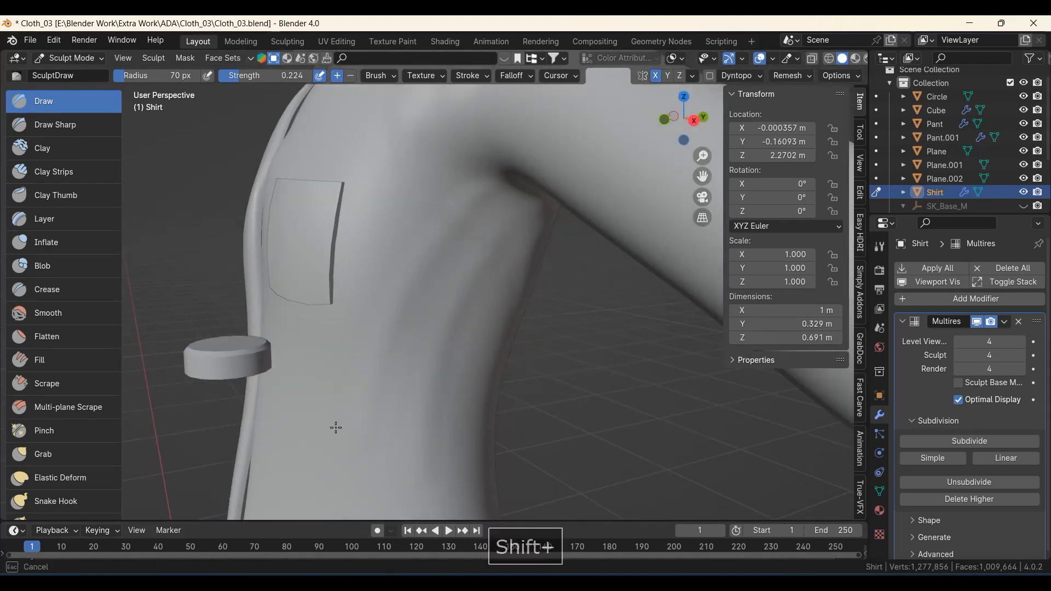
{"action": "middle_click_drag", "start_coordinate": [447, 310], "coordinate": [439, 408], "text": "ctrl"}
{"action": "middle_click_drag", "start_coordinate": [368, 462], "coordinate": [405, 409]}
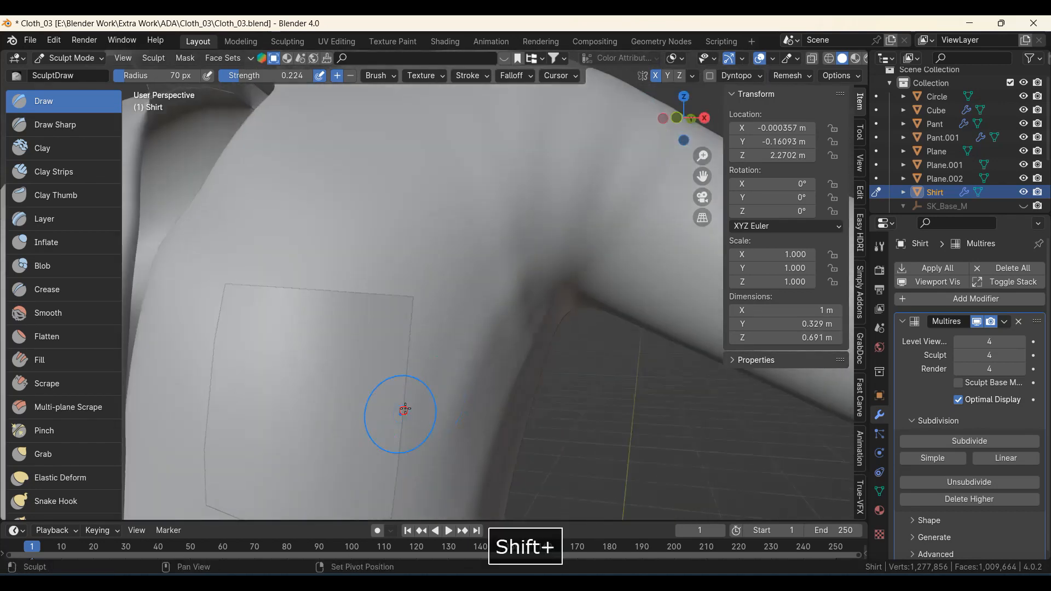
{"action": "middle_click_drag", "start_coordinate": [427, 284], "coordinate": [268, 107], "text": "ctrl"}
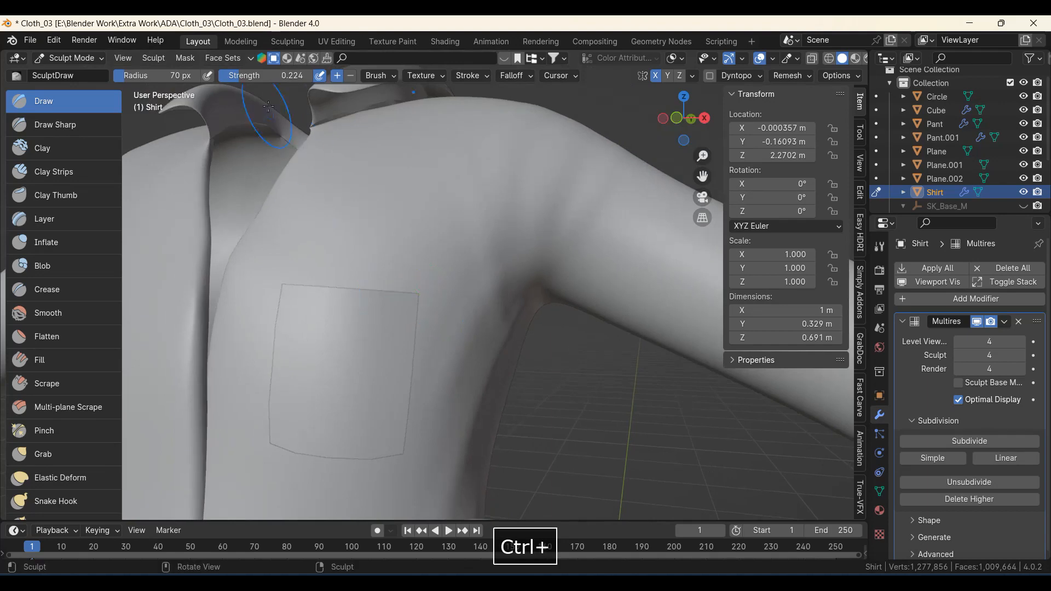
Set the Draw brush strength to 0.167 and sculpt faint folds on the chest between the collar and the pocket.
{"action": "left_click_drag", "start_coordinate": [260, 79], "coordinate": [251, 79]}
{"action": "middle_click_drag", "start_coordinate": [296, 143], "coordinate": [458, 226], "text": "shift"}
{"action": "middle_click_drag", "start_coordinate": [425, 396], "coordinate": [368, 286]}
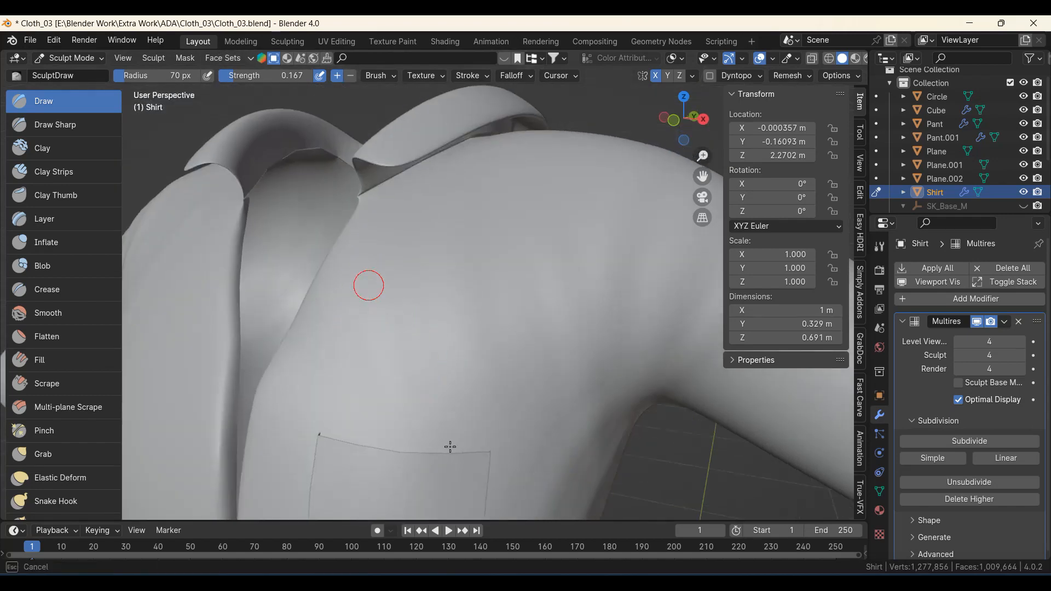
{"action": "middle_click_drag", "start_coordinate": [456, 427], "coordinate": [447, 162], "text": "shift"}
{"action": "middle_click_drag", "start_coordinate": [503, 427], "coordinate": [342, 268]}
Sculpt and smooth faint folds across the lower back of the shirt above the hem.
{"action": "left_click_drag", "start_coordinate": [340, 267], "coordinate": [521, 396], "text": "shift"}
{"action": "mouse_move", "coordinate": [317, 354]}
{"action": "left_mouse_down"}
{"action": "mouse_move", "coordinate": [347, 392]}
{"action": "mouse_move", "coordinate": [422, 417]}
{"action": "left_mouse_up"}
{"action": "mouse_move", "coordinate": [422, 418]}
{"action": "middle_mouse_down"}
{"action": "mouse_move", "coordinate": [443, 385]}
{"action": "mouse_move", "coordinate": [404, 327]}
{"action": "middle_mouse_up"}
{"action": "middle_click_drag", "start_coordinate": [319, 282], "coordinate": [522, 307]}
{"action": "middle_click_drag", "start_coordinate": [290, 422], "coordinate": [529, 263], "text": "ctrl"}
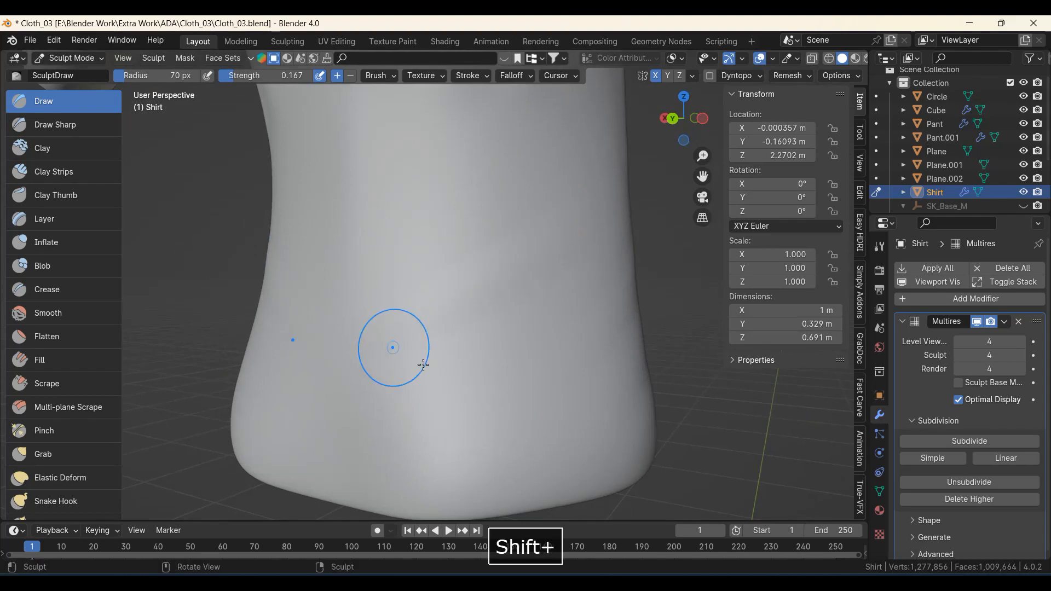
{"action": "key", "text": "shift+f"}
{"action": "left_click_drag", "start_coordinate": [346, 463], "coordinate": [297, 398]}
{"action": "middle_click_drag", "start_coordinate": [357, 429], "coordinate": [413, 430]}
Sculpt diagonal folds on the side of the torso between the waist and the armpit.
{"action": "mouse_move", "coordinate": [383, 219]}
{"action": "middle_mouse_down", "text": "shift"}
{"action": "mouse_move", "coordinate": [340, 380]}
{"action": "mouse_move", "coordinate": [422, 368]}
{"action": "middle_mouse_up", "text": "shift"}
{"action": "mouse_move", "coordinate": [498, 284]}
{"action": "left_mouse_down"}
{"action": "mouse_move", "coordinate": [474, 341]}
{"action": "mouse_move", "coordinate": [386, 465]}
{"action": "left_mouse_up"}
{"action": "middle_click_drag", "start_coordinate": [377, 478], "coordinate": [378, 492]}
{"action": "mouse_move", "coordinate": [520, 422]}
{"action": "left_mouse_down"}
{"action": "mouse_move", "coordinate": [401, 493]}
{"action": "mouse_move", "coordinate": [314, 482]}
{"action": "left_mouse_up"}
{"action": "mouse_move", "coordinate": [328, 448]}
{"action": "middle_mouse_down"}
{"action": "mouse_move", "coordinate": [410, 471]}
{"action": "mouse_move", "coordinate": [514, 357]}
{"action": "mouse_move", "coordinate": [471, 455]}
{"action": "mouse_move", "coordinate": [526, 394]}
{"action": "middle_mouse_up"}
{"action": "middle_click_drag", "start_coordinate": [525, 394], "coordinate": [455, 444], "text": "ctrl"}
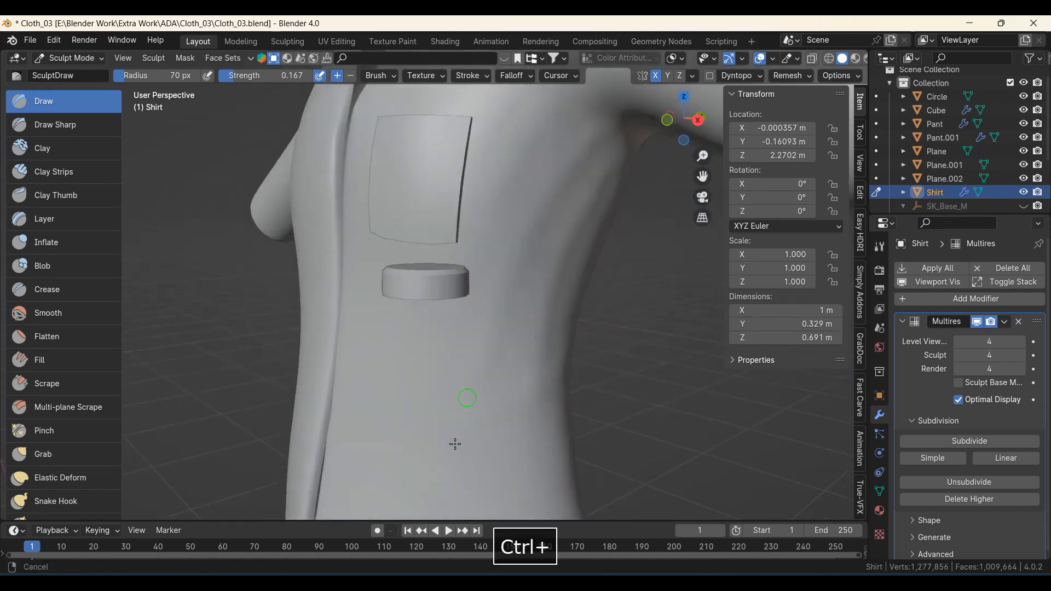
Turn off X symmetry and sculpt subtle folds around the lower edge of the chest pocket.
{"action": "middle_click_drag", "start_coordinate": [339, 421], "coordinate": [452, 404]}
{"action": "middle_click_drag", "start_coordinate": [456, 323], "coordinate": [379, 416], "text": "ctrl"}
{"action": "middle_click_drag", "start_coordinate": [379, 416], "coordinate": [442, 354]}
{"action": "scroll", "coordinate": [498, 384], "scroll_direction": "up", "scroll_amount": 4}
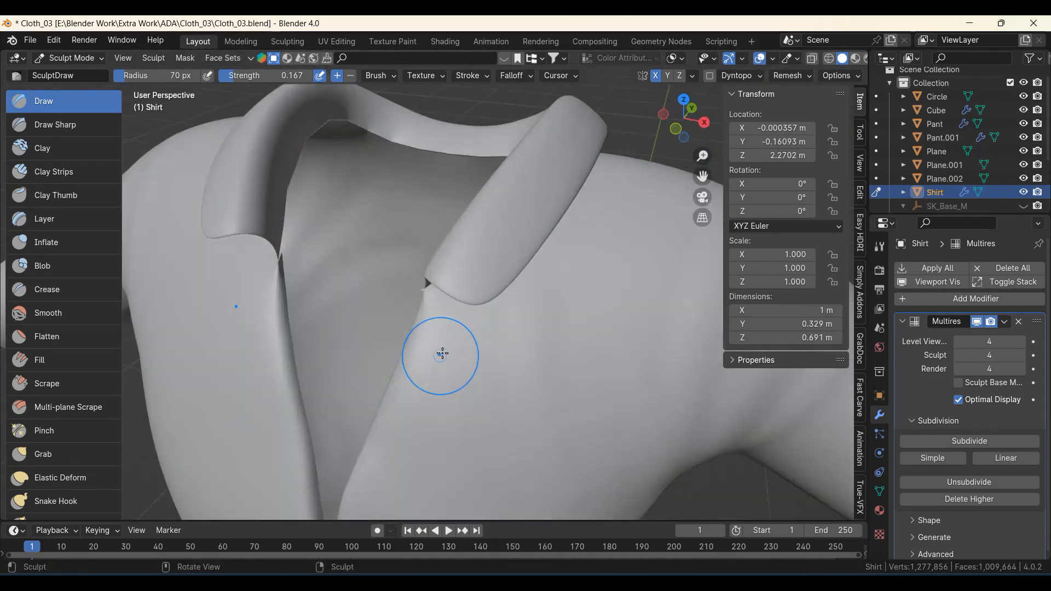
{"action": "middle_click_drag", "start_coordinate": [466, 449], "coordinate": [493, 371]}
{"action": "middle_click_drag", "start_coordinate": [500, 465], "coordinate": [446, 464]}
{"action": "middle_click_drag", "start_coordinate": [445, 464], "coordinate": [414, 393], "text": "shift"}
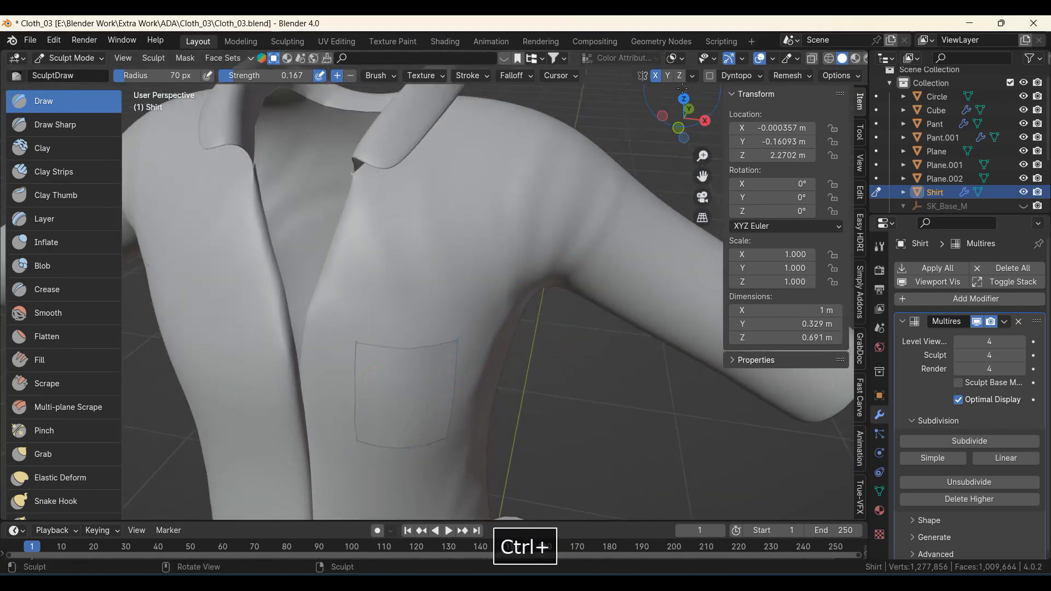
{"action": "middle_click_drag", "start_coordinate": [356, 399], "coordinate": [351, 368]}
{"action": "scroll", "coordinate": [352, 349], "scroll_direction": "up", "scroll_amount": 6}
{"action": "mouse_move", "coordinate": [410, 213]}
{"action": "middle_mouse_down", "text": "shift"}
{"action": "mouse_move", "coordinate": [280, 397]}
{"action": "mouse_move", "coordinate": [399, 401]}
{"action": "mouse_move", "coordinate": [413, 378]}
{"action": "mouse_move", "coordinate": [400, 370]}
{"action": "middle_mouse_up", "text": "shift"}
{"action": "left_click_drag", "start_coordinate": [385, 301], "coordinate": [363, 320]}
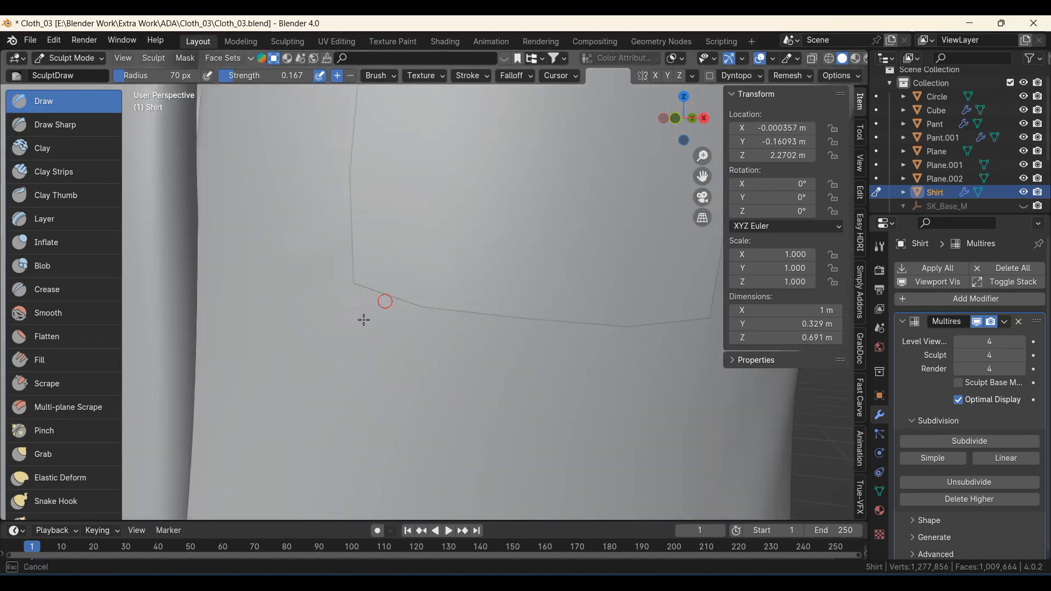
{"action": "middle_click_drag", "start_coordinate": [645, 435], "coordinate": [453, 441]}
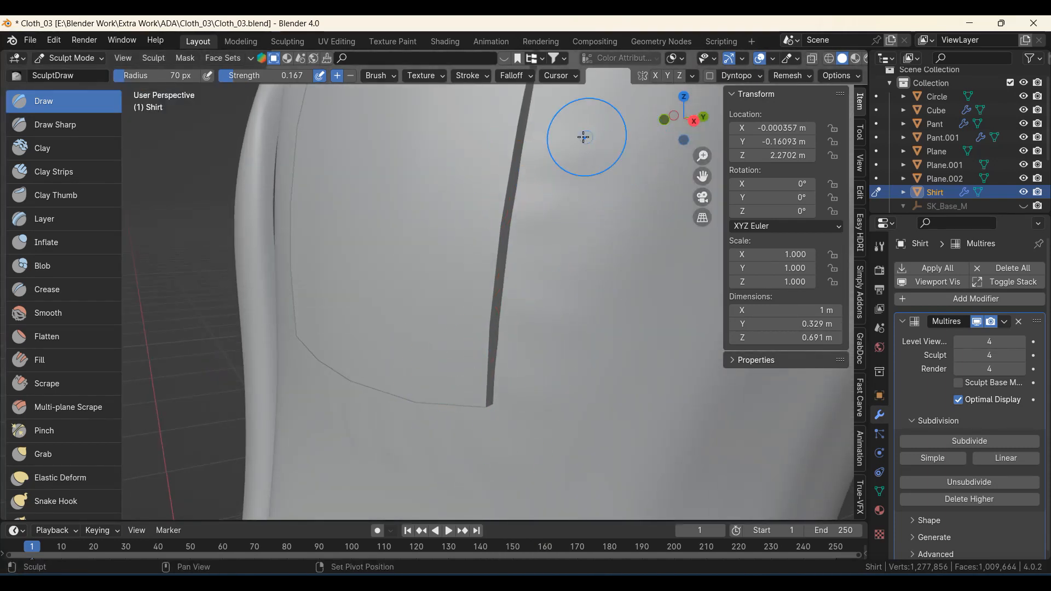
Sculpt subtle folds beside the pocket and on the opposite front panel of the shirt.
{"action": "middle_click_drag", "start_coordinate": [523, 205], "coordinate": [506, 323], "text": "shift"}
{"action": "middle_click_drag", "start_coordinate": [466, 288], "coordinate": [554, 319]}
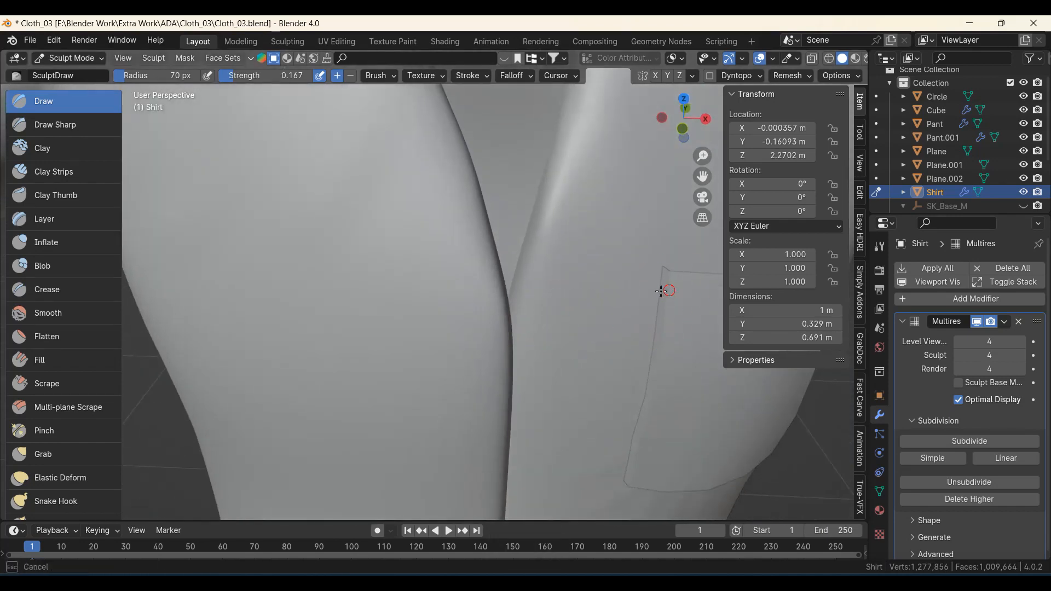
{"action": "mouse_move", "coordinate": [620, 438]}
{"action": "middle_mouse_down", "text": "ctrl"}
{"action": "mouse_move", "coordinate": [518, 368]}
{"action": "mouse_move", "coordinate": [453, 404]}
{"action": "mouse_move", "coordinate": [430, 388]}
{"action": "mouse_move", "coordinate": [416, 344]}
{"action": "middle_mouse_up", "text": "ctrl"}
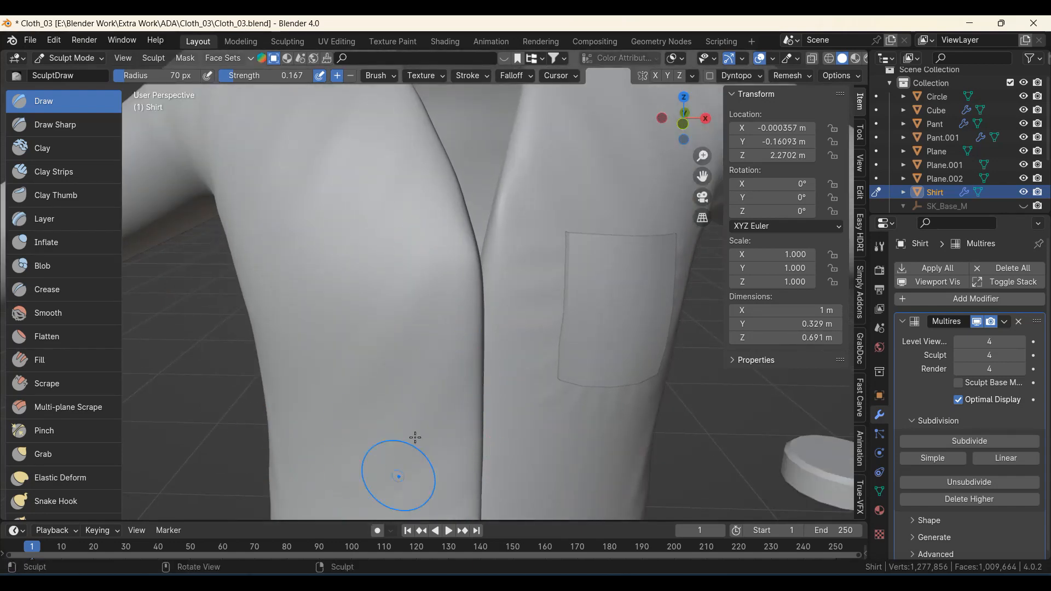
{"action": "middle_click_drag", "start_coordinate": [294, 349], "coordinate": [367, 405], "text": "ctrl"}
{"action": "middle_click_drag", "start_coordinate": [367, 405], "coordinate": [401, 408]}
Sculpt uneven soft folds down both front panels of the shirt on either side of the opening.
{"action": "scroll", "coordinate": [402, 408], "scroll_direction": "up", "scroll_amount": 2}
{"action": "middle_click_drag", "start_coordinate": [450, 483], "coordinate": [345, 438], "text": "shift"}
{"action": "middle_click_drag", "start_coordinate": [438, 421], "coordinate": [452, 345], "text": "ctrl"}
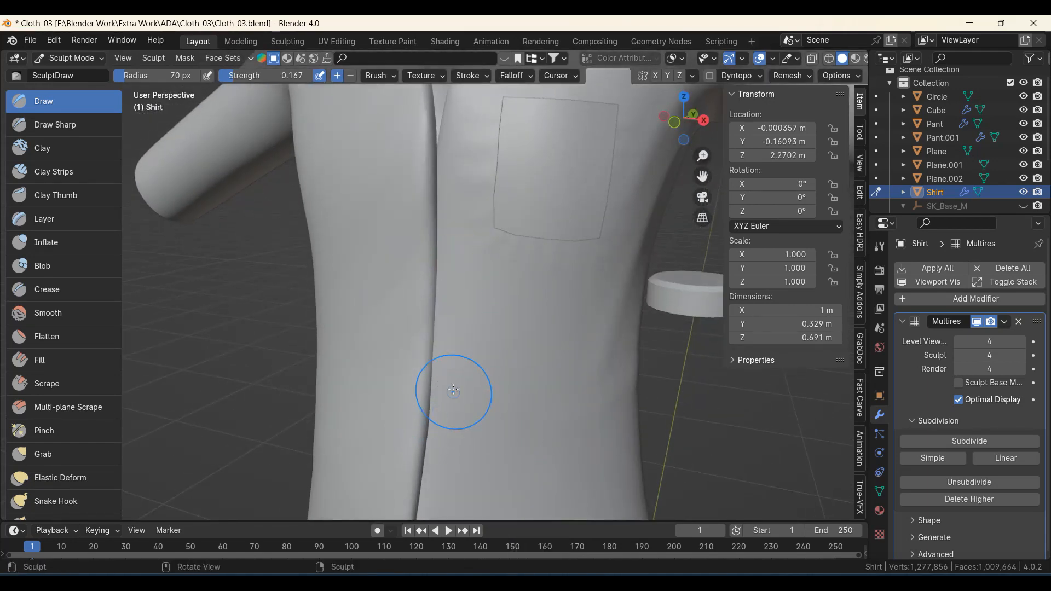
{"action": "middle_click_drag", "start_coordinate": [451, 460], "coordinate": [424, 472], "text": "shift"}
{"action": "middle_click_drag", "start_coordinate": [329, 399], "coordinate": [407, 441]}
{"action": "mouse_move", "coordinate": [435, 355]}
{"action": "middle_mouse_down", "text": "ctrl"}
{"action": "mouse_move", "coordinate": [439, 399]}
{"action": "mouse_move", "coordinate": [484, 399]}
{"action": "mouse_move", "coordinate": [481, 285]}
{"action": "mouse_move", "coordinate": [447, 346]}
{"action": "middle_mouse_up", "text": "ctrl"}
{"action": "middle_click_drag", "start_coordinate": [422, 259], "coordinate": [438, 372], "text": "ctrl"}
{"action": "middle_click_drag", "start_coordinate": [466, 334], "coordinate": [408, 468]}
{"action": "scroll", "coordinate": [337, 323], "scroll_direction": "up", "scroll_amount": 3}
{"action": "middle_click_drag", "start_coordinate": [288, 338], "coordinate": [495, 307], "text": "shift"}
{"action": "middle_click_drag", "start_coordinate": [394, 373], "coordinate": [382, 335]}
{"action": "middle_click_drag", "start_coordinate": [652, 271], "coordinate": [433, 318], "text": "shift"}
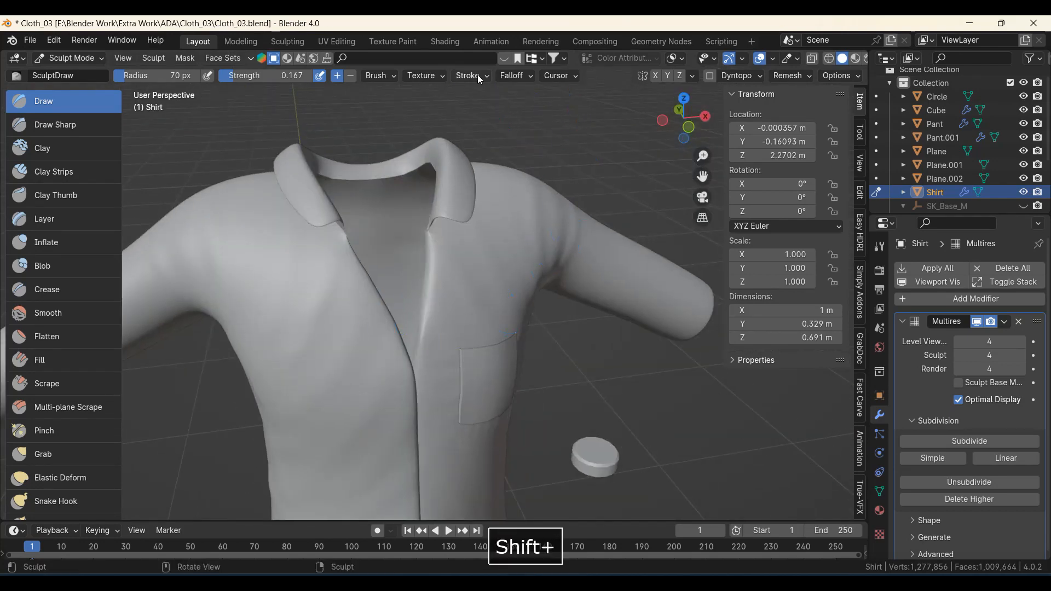
Re-enable X symmetry and sculpt soft folds along the sleeve, smoothing them into the surface.
{"action": "left_click", "coordinate": [656, 79]}
{"action": "middle_click_drag", "start_coordinate": [613, 293], "coordinate": [492, 305], "text": "shift"}
{"action": "scroll", "coordinate": [493, 305], "scroll_direction": "up", "scroll_amount": 3}
{"action": "mouse_move", "coordinate": [597, 323]}
{"action": "middle_mouse_down"}
{"action": "mouse_move", "coordinate": [571, 296]}
{"action": "mouse_move", "coordinate": [464, 298]}
{"action": "middle_mouse_up"}
{"action": "middle_click_drag", "start_coordinate": [601, 344], "coordinate": [504, 321], "text": "shift"}
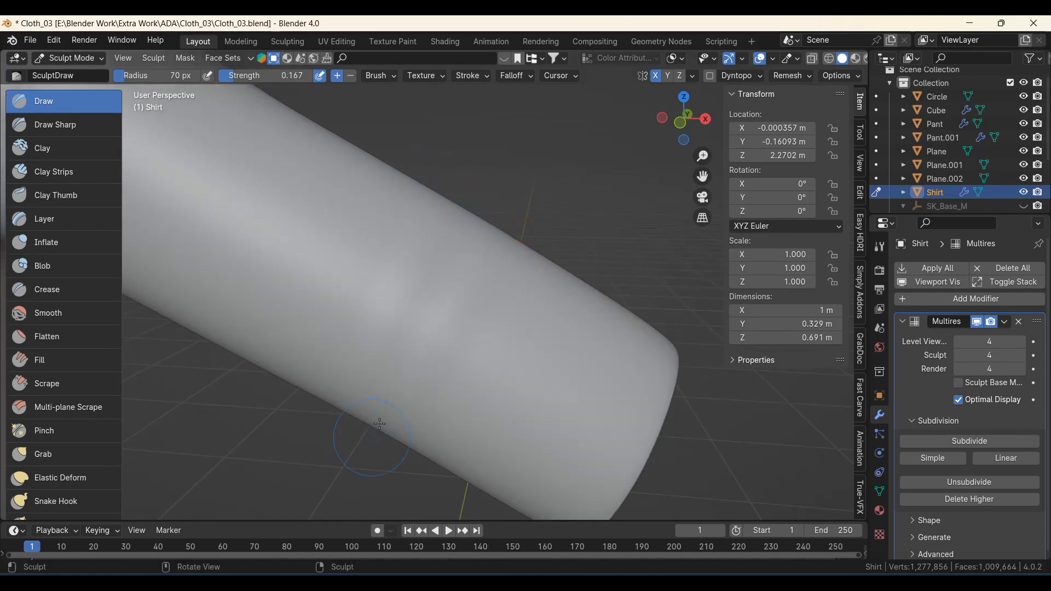
{"action": "middle_click_drag", "start_coordinate": [380, 424], "coordinate": [469, 277]}
{"action": "left_click_drag", "start_coordinate": [482, 249], "coordinate": [338, 385], "text": "shift"}
{"action": "mouse_move", "coordinate": [360, 410]}
{"action": "middle_mouse_down"}
{"action": "mouse_move", "coordinate": [305, 278]}
{"action": "mouse_move", "coordinate": [419, 303]}
{"action": "middle_mouse_up"}
{"action": "left_click_drag", "start_coordinate": [396, 218], "coordinate": [424, 257], "text": "shift"}
{"action": "middle_click_drag", "start_coordinate": [437, 249], "coordinate": [463, 332]}
{"action": "mouse_move", "coordinate": [354, 272]}
{"action": "middle_mouse_down"}
{"action": "mouse_move", "coordinate": [467, 311]}
{"action": "mouse_move", "coordinate": [448, 349]}
{"action": "mouse_move", "coordinate": [455, 294]}
{"action": "mouse_move", "coordinate": [476, 343]}
{"action": "mouse_move", "coordinate": [516, 316]}
{"action": "middle_mouse_up"}
Set the Draw brush to 38 px radius and 0.328 strength and sculpt ring-like folds around the sleeve's open end.
{"action": "key", "text": "f"}
{"action": "left_click", "coordinate": [484, 331]}
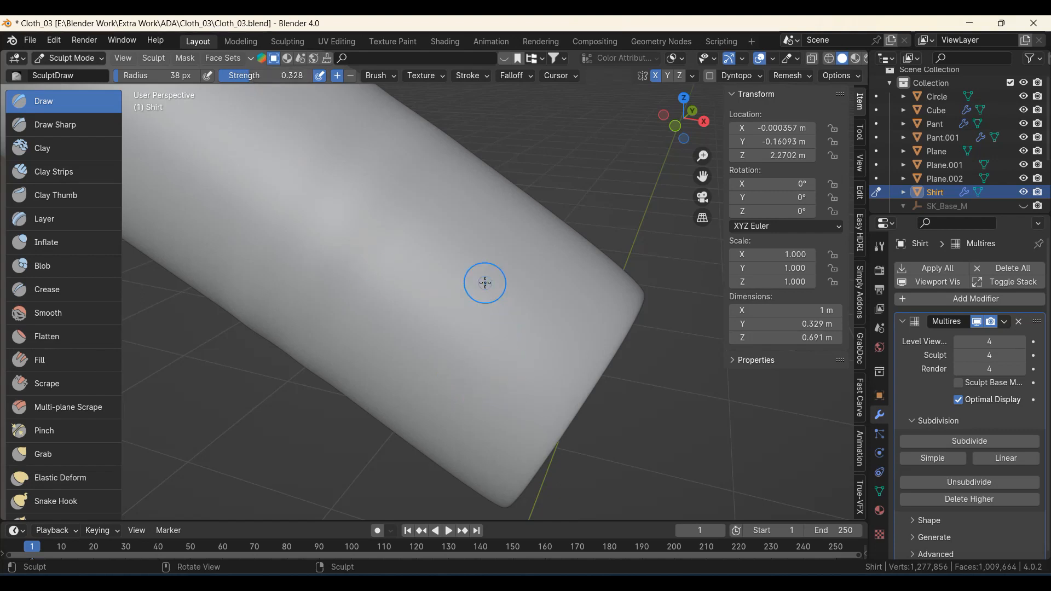
{"action": "left_click_drag", "start_coordinate": [567, 237], "coordinate": [418, 437]}
{"action": "left_click_drag", "start_coordinate": [616, 257], "coordinate": [405, 534]}
{"action": "middle_click_drag", "start_coordinate": [502, 383], "coordinate": [569, 300]}
{"action": "left_click_drag", "start_coordinate": [549, 194], "coordinate": [417, 440]}
{"action": "mouse_move", "coordinate": [519, 454]}
{"action": "middle_mouse_down"}
{"action": "mouse_move", "coordinate": [526, 422]}
{"action": "mouse_move", "coordinate": [553, 389]}
{"action": "middle_mouse_up"}
{"action": "middle_click_drag", "start_coordinate": [631, 276], "coordinate": [466, 423]}
{"action": "middle_click_drag", "start_coordinate": [467, 366], "coordinate": [481, 415]}
Extend the ring-like folds around the back of the sleeve end, undoing the last stroke.
{"action": "middle_click_drag", "start_coordinate": [493, 366], "coordinate": [434, 387]}
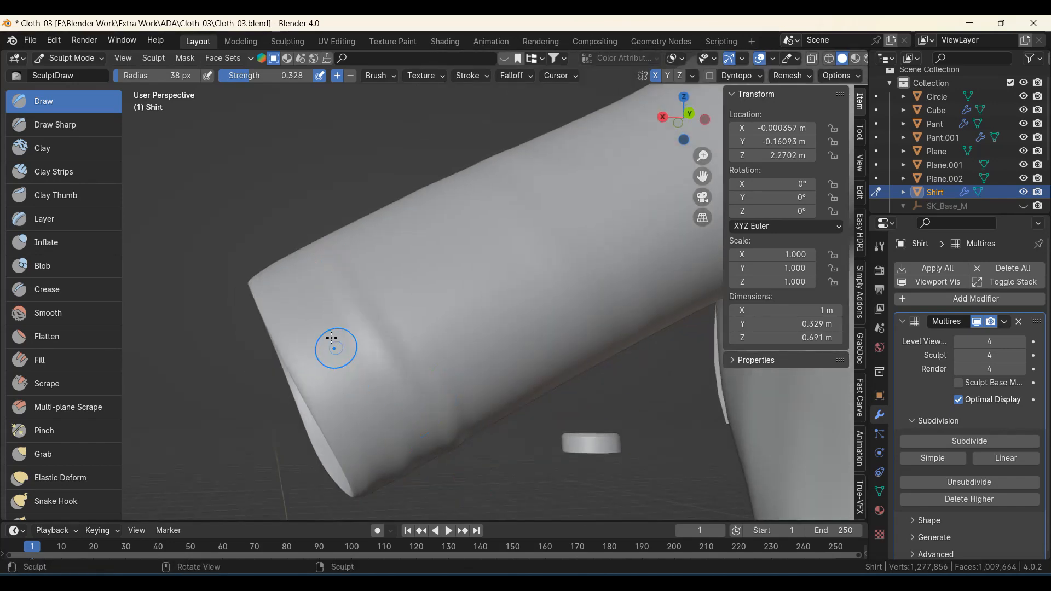
{"action": "middle_click_drag", "start_coordinate": [358, 355], "coordinate": [428, 433]}
{"action": "middle_click_drag", "start_coordinate": [225, 320], "coordinate": [458, 279]}
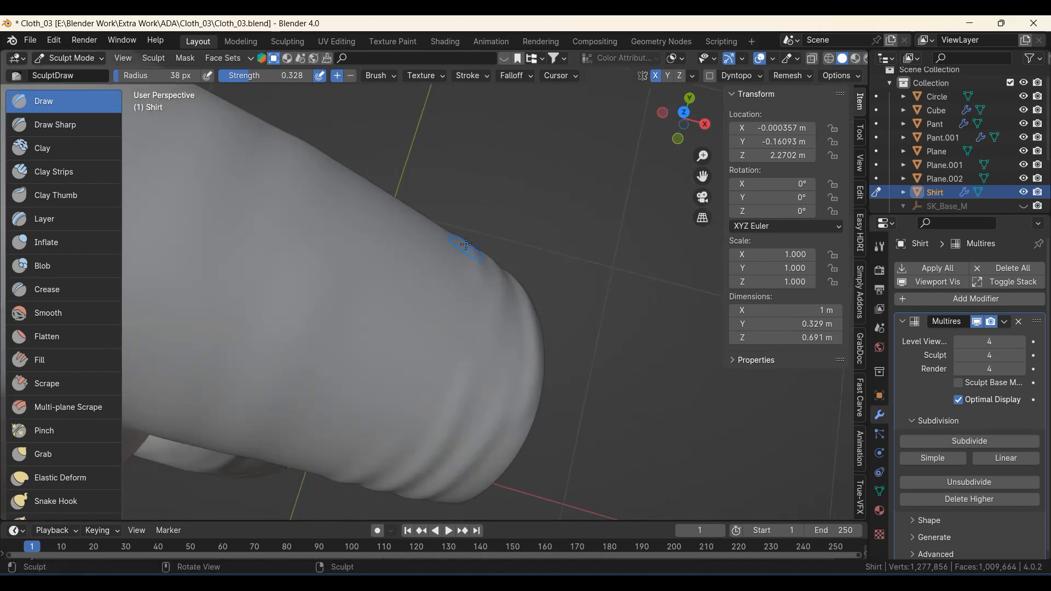
{"action": "mouse_move", "coordinate": [423, 397]}
{"action": "middle_mouse_down"}
{"action": "mouse_move", "coordinate": [380, 372]}
{"action": "mouse_move", "coordinate": [389, 322]}
{"action": "middle_mouse_up"}
{"action": "key", "text": "ctrl+z"}
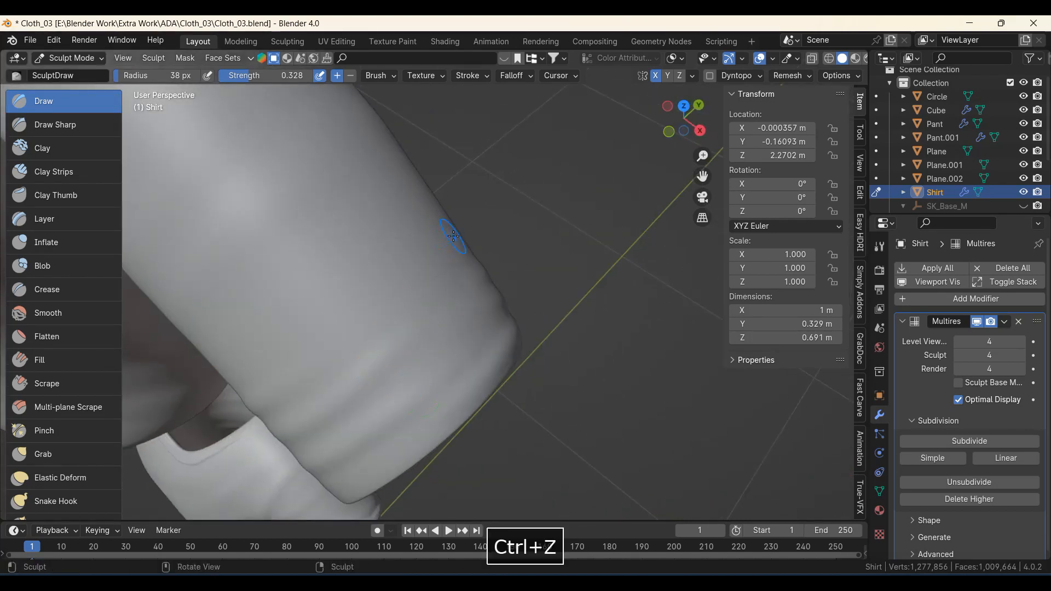
Complete the ring-like folds around the remaining sides and underside of the sleeve end.
{"action": "mouse_move", "coordinate": [383, 373]}
{"action": "middle_mouse_down"}
{"action": "mouse_move", "coordinate": [446, 387]}
{"action": "mouse_move", "coordinate": [538, 311]}
{"action": "middle_mouse_up"}
{"action": "middle_click_drag", "start_coordinate": [412, 431], "coordinate": [495, 390], "text": "shift"}
{"action": "middle_click_drag", "start_coordinate": [371, 464], "coordinate": [461, 339]}
{"action": "middle_click_drag", "start_coordinate": [491, 298], "coordinate": [515, 427]}
{"action": "middle_click_drag", "start_coordinate": [413, 343], "coordinate": [417, 438], "text": "ctrl"}
{"action": "mouse_move", "coordinate": [418, 439]}
{"action": "middle_mouse_down", "text": "ctrl"}
{"action": "mouse_move", "coordinate": [406, 344]}
{"action": "mouse_move", "coordinate": [404, 413]}
{"action": "middle_mouse_up", "text": "ctrl"}
{"action": "scroll", "coordinate": [404, 362], "scroll_direction": "up", "scroll_amount": 1}
{"action": "left_click_drag", "start_coordinate": [308, 174], "coordinate": [442, 408]}
{"action": "mouse_move", "coordinate": [442, 408]}
{"action": "middle_mouse_down"}
{"action": "mouse_move", "coordinate": [352, 399]}
{"action": "mouse_move", "coordinate": [383, 438]}
{"action": "mouse_move", "coordinate": [373, 397]}
{"action": "mouse_move", "coordinate": [497, 285]}
{"action": "mouse_move", "coordinate": [442, 290]}
{"action": "mouse_move", "coordinate": [446, 258]}
{"action": "mouse_move", "coordinate": [441, 339]}
{"action": "mouse_move", "coordinate": [395, 253]}
{"action": "middle_mouse_up"}
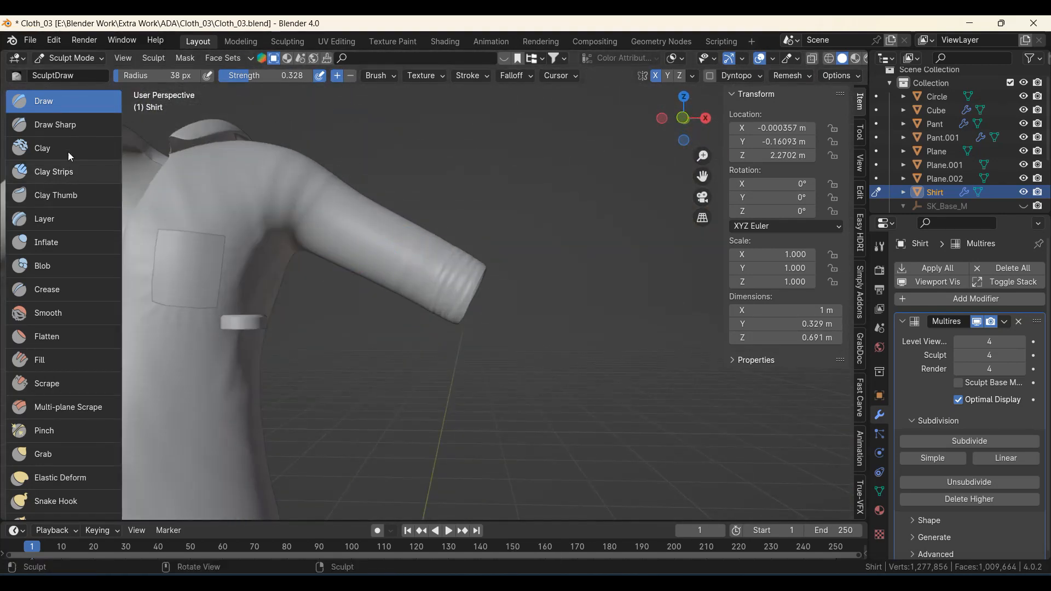
Choose the Draw Sharp brush for the sleeve cuff and check its stroke settings.
{"action": "left_click", "coordinate": [55, 124]}
{"action": "scroll", "coordinate": [378, 298], "scroll_direction": "up", "scroll_amount": 3}
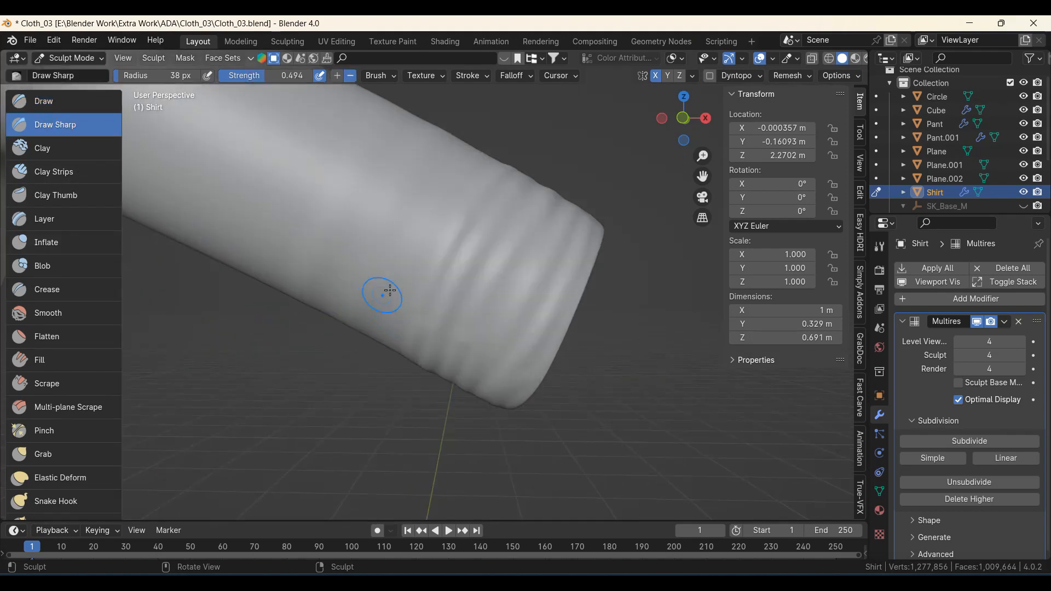
{"action": "left_click", "coordinate": [471, 75]}
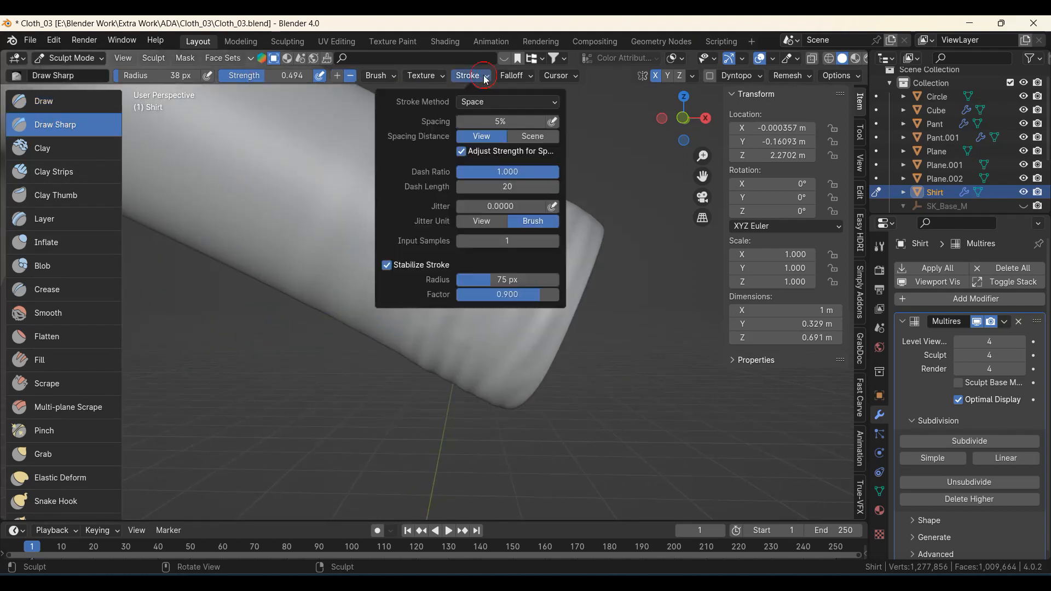
{"action": "scroll", "coordinate": [372, 369], "scroll_direction": "up", "scroll_amount": 3}
{"action": "scroll", "coordinate": [392, 362], "scroll_direction": "down", "scroll_amount": 3}
{"action": "middle_click_drag", "start_coordinate": [426, 325], "coordinate": [424, 389], "text": "shift"}
{"action": "scroll", "coordinate": [441, 357], "scroll_direction": "up", "scroll_amount": 3}
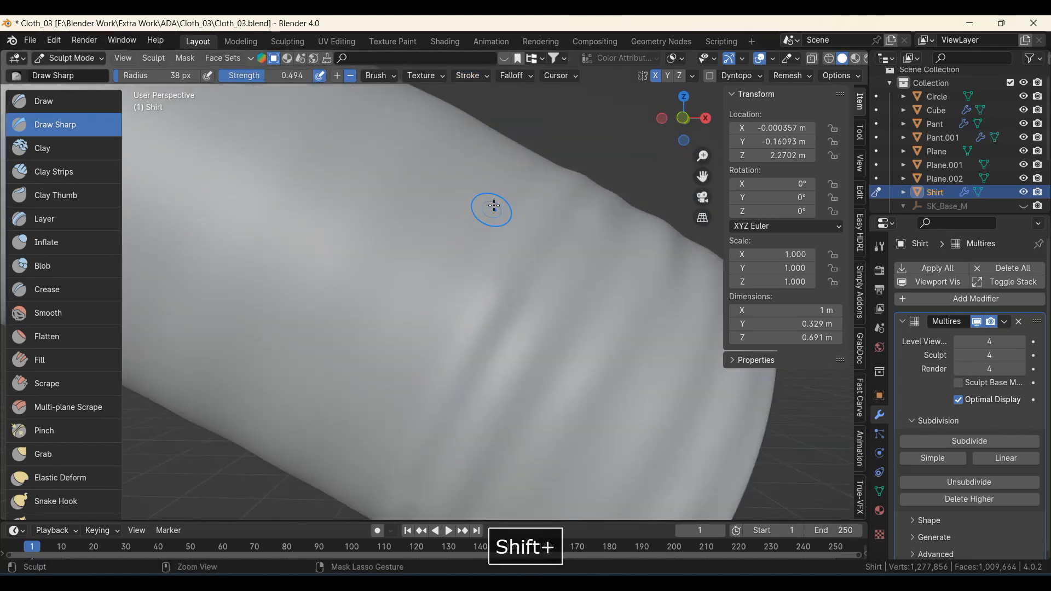
Carve a sharp seam line around the sleeve just above the cuff folds, using Draw Sharp at 38 px radius and 0.494 strength.
{"action": "middle_click_drag", "start_coordinate": [493, 207], "coordinate": [485, 279], "text": "ctrl"}
{"action": "left_click_drag", "start_coordinate": [493, 212], "coordinate": [426, 357], "text": "ctrl"}
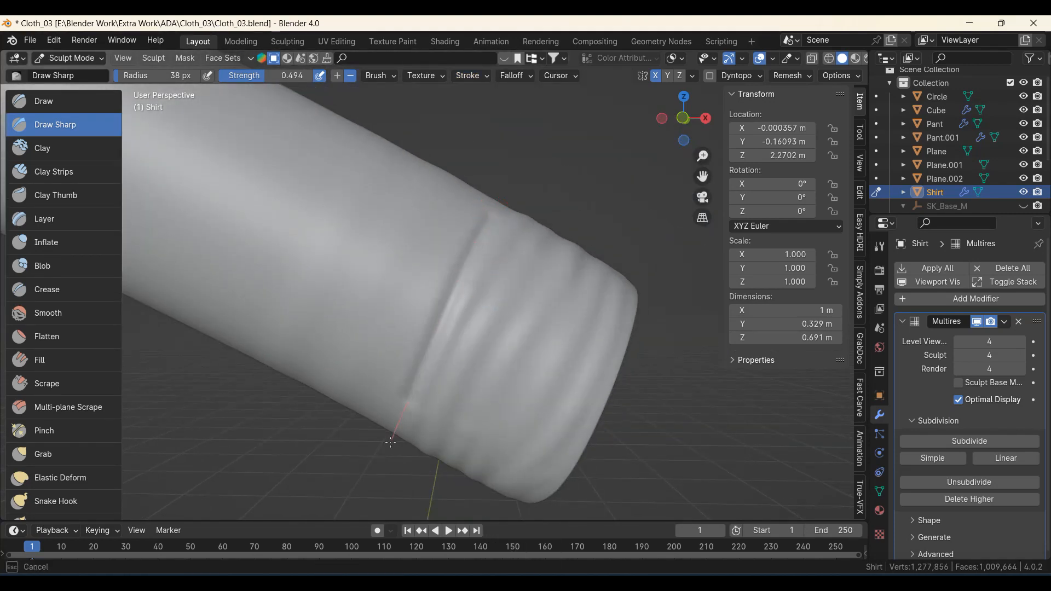
{"action": "middle_click_drag", "start_coordinate": [380, 445], "coordinate": [462, 331]}
{"action": "left_click_drag", "start_coordinate": [467, 308], "coordinate": [467, 308], "text": "ctrl"}
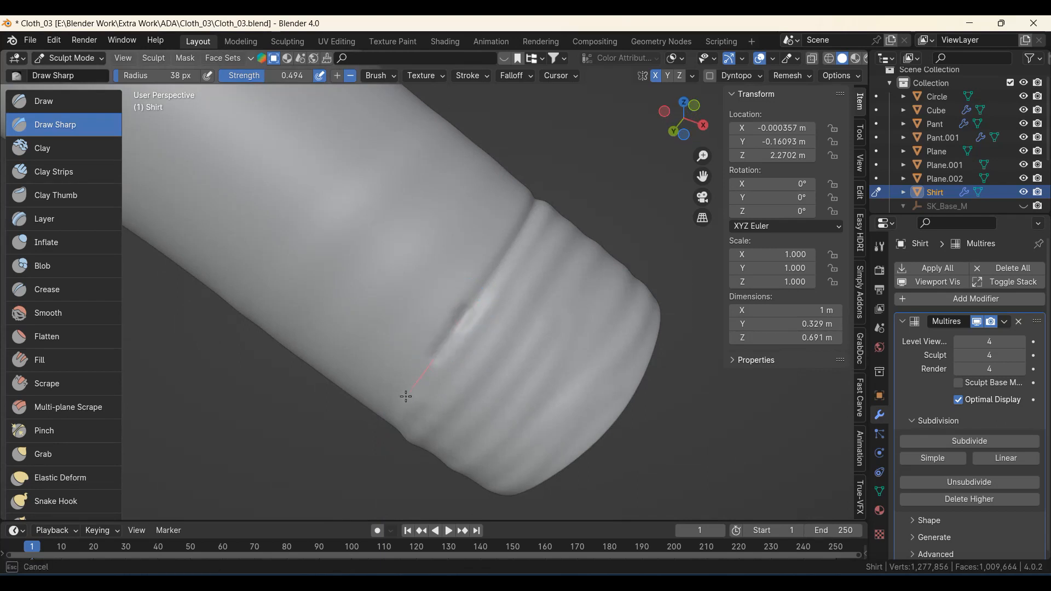
{"action": "mouse_move", "coordinate": [363, 441]}
{"action": "middle_mouse_down"}
{"action": "mouse_move", "coordinate": [491, 380]}
{"action": "mouse_move", "coordinate": [434, 371]}
{"action": "middle_mouse_up"}
{"action": "left_click_drag", "start_coordinate": [434, 370], "coordinate": [328, 356]}
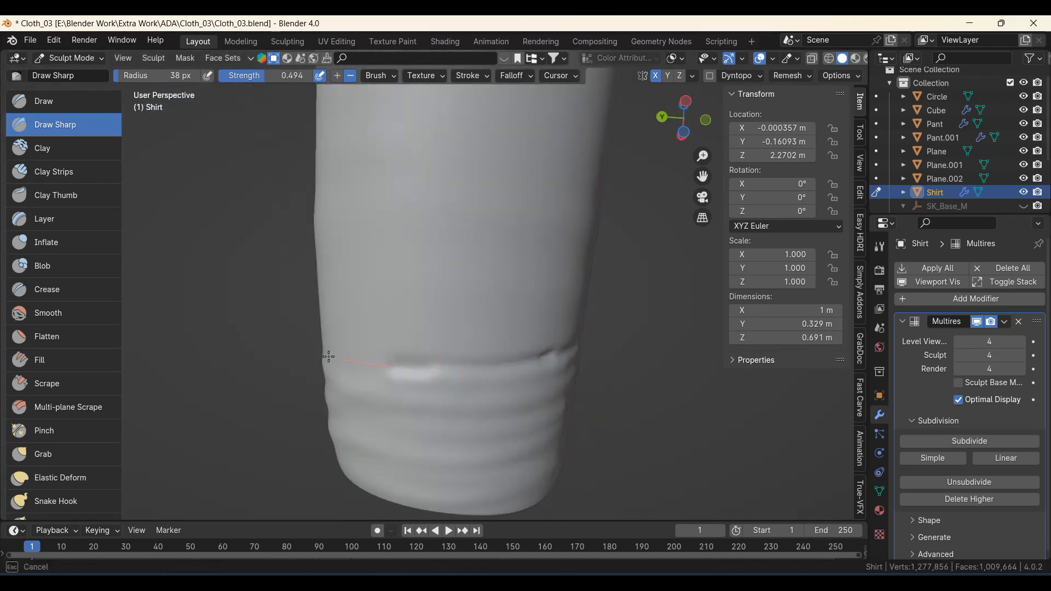
Extend the sharp seam line around the back of the sleeve cuff, undoing the last stroke.
{"action": "middle_click_drag", "start_coordinate": [288, 338], "coordinate": [481, 417]}
{"action": "mouse_move", "coordinate": [430, 394]}
{"action": "middle_mouse_down"}
{"action": "mouse_move", "coordinate": [429, 336]}
{"action": "mouse_move", "coordinate": [384, 345]}
{"action": "mouse_move", "coordinate": [428, 403]}
{"action": "middle_mouse_up"}
{"action": "left_click_drag", "start_coordinate": [365, 303], "coordinate": [383, 340]}
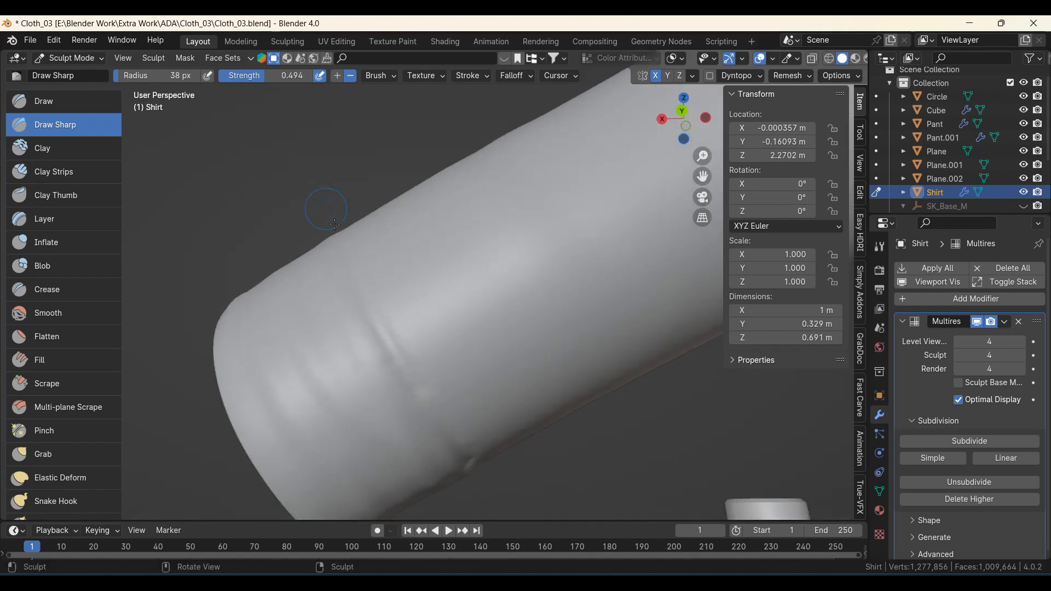
{"action": "middle_click_drag", "start_coordinate": [383, 339], "coordinate": [434, 403]}
{"action": "middle_click_drag", "start_coordinate": [404, 367], "coordinate": [469, 396]}
{"action": "left_click_drag", "start_coordinate": [325, 271], "coordinate": [325, 271]}
{"action": "mouse_move", "coordinate": [325, 271]}
{"action": "middle_mouse_down"}
{"action": "mouse_move", "coordinate": [399, 382]}
{"action": "mouse_move", "coordinate": [344, 363]}
{"action": "mouse_move", "coordinate": [427, 303]}
{"action": "mouse_move", "coordinate": [382, 305]}
{"action": "mouse_move", "coordinate": [384, 293]}
{"action": "middle_mouse_up"}
{"action": "key", "text": "ctrl+z"}
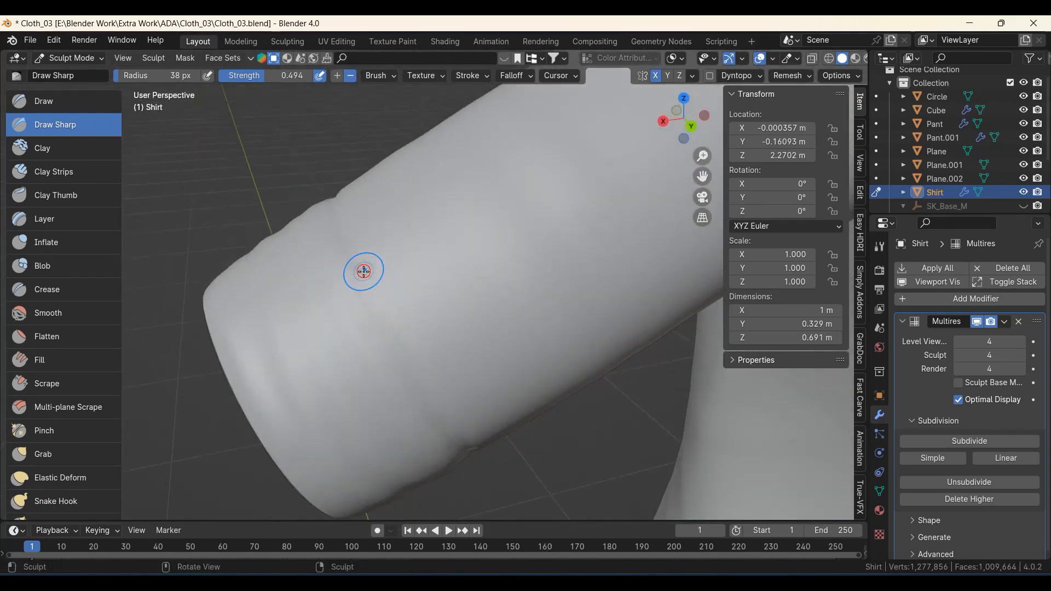
Undo another seam stroke at the back of the cuff and check the seam from all sides.
{"action": "middle_click_drag", "start_coordinate": [440, 403], "coordinate": [389, 416]}
{"action": "scroll", "coordinate": [416, 389], "scroll_direction": "up", "scroll_amount": 3}
{"action": "middle_click_drag", "start_coordinate": [382, 336], "coordinate": [441, 362]}
{"action": "middle_click_drag", "start_coordinate": [416, 350], "coordinate": [379, 383]}
{"action": "scroll", "coordinate": [379, 384], "scroll_direction": "up", "scroll_amount": 3}
{"action": "key", "text": "ctrl+z"}
{"action": "middle_click_drag", "start_coordinate": [369, 334], "coordinate": [333, 312]}
{"action": "scroll", "coordinate": [327, 265], "scroll_direction": "up", "scroll_amount": 2}
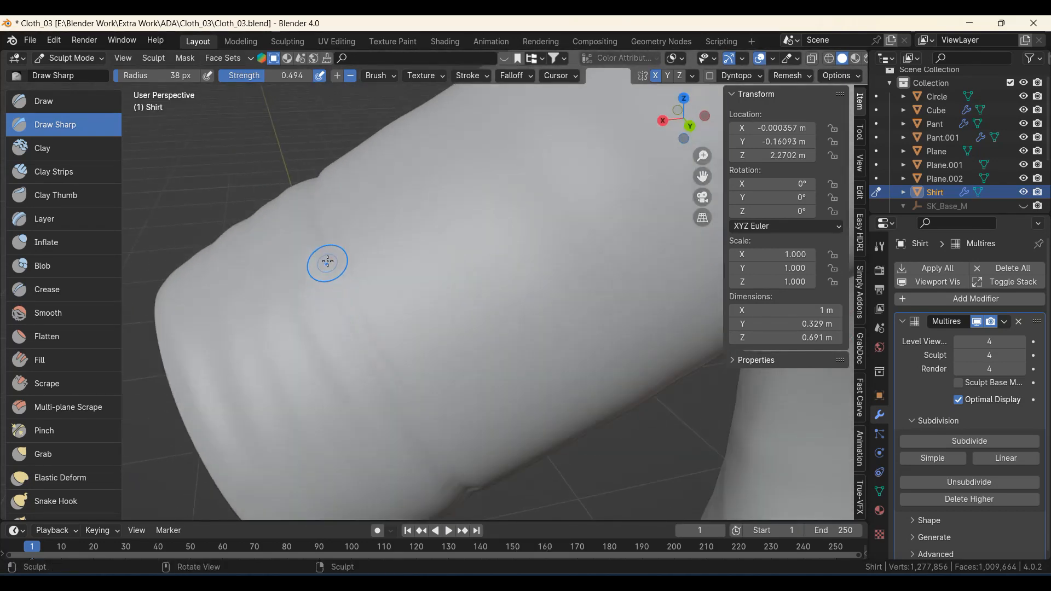
{"action": "middle_click_drag", "start_coordinate": [460, 481], "coordinate": [403, 380]}
{"action": "middle_click_drag", "start_coordinate": [392, 321], "coordinate": [386, 364], "text": "ctrl"}
{"action": "middle_click_drag", "start_coordinate": [372, 334], "coordinate": [459, 323]}
{"action": "middle_click_drag", "start_coordinate": [301, 319], "coordinate": [389, 343]}
Return to Object Mode, select the chest pocket plane and save the file.
{"action": "scroll", "coordinate": [469, 364], "scroll_direction": "down", "scroll_amount": 4}
{"action": "middle_click_drag", "start_coordinate": [469, 363], "coordinate": [474, 341]}
{"action": "scroll", "coordinate": [474, 340], "scroll_direction": "up", "scroll_amount": 5}
{"action": "key", "text": "Tab"}
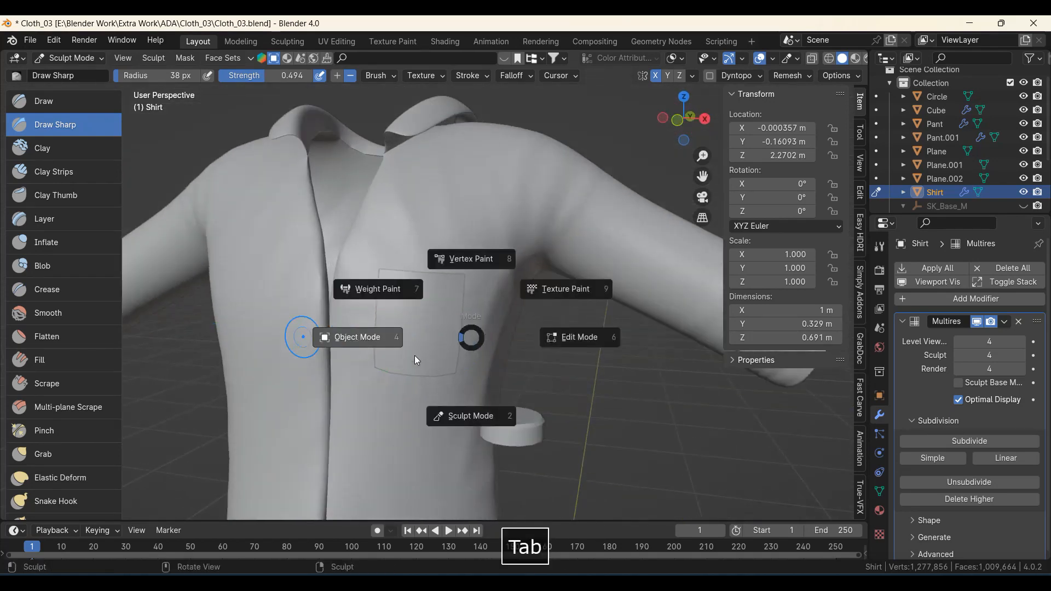
{"action": "left_click", "coordinate": [416, 341]}
{"action": "left_click", "coordinate": [422, 336]}
{"action": "left_click", "coordinate": [30, 40]}
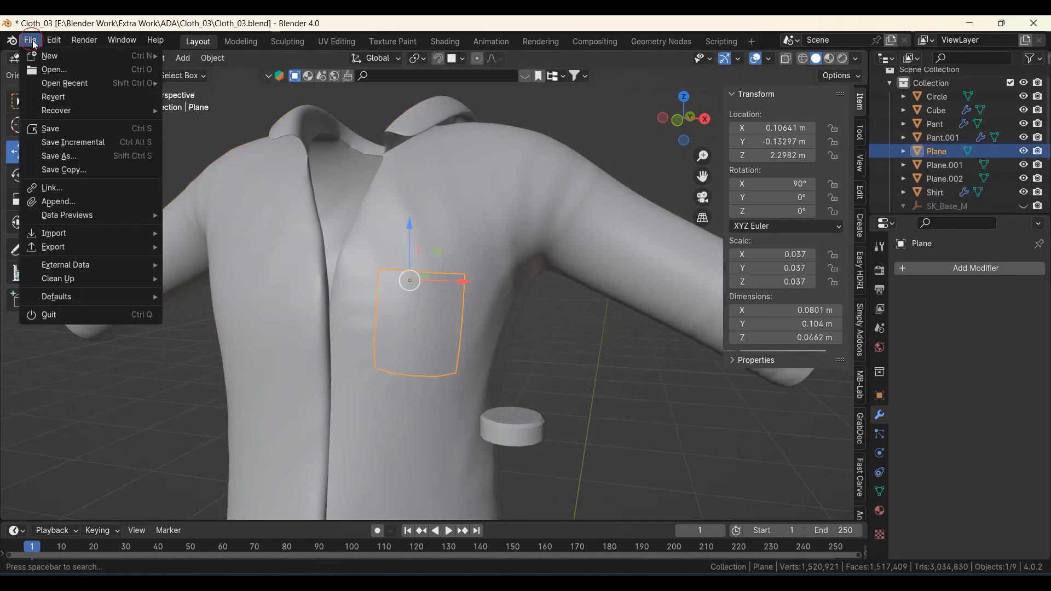
{"action": "left_click", "coordinate": [55, 129]}
{"action": "left_click", "coordinate": [918, 267]}
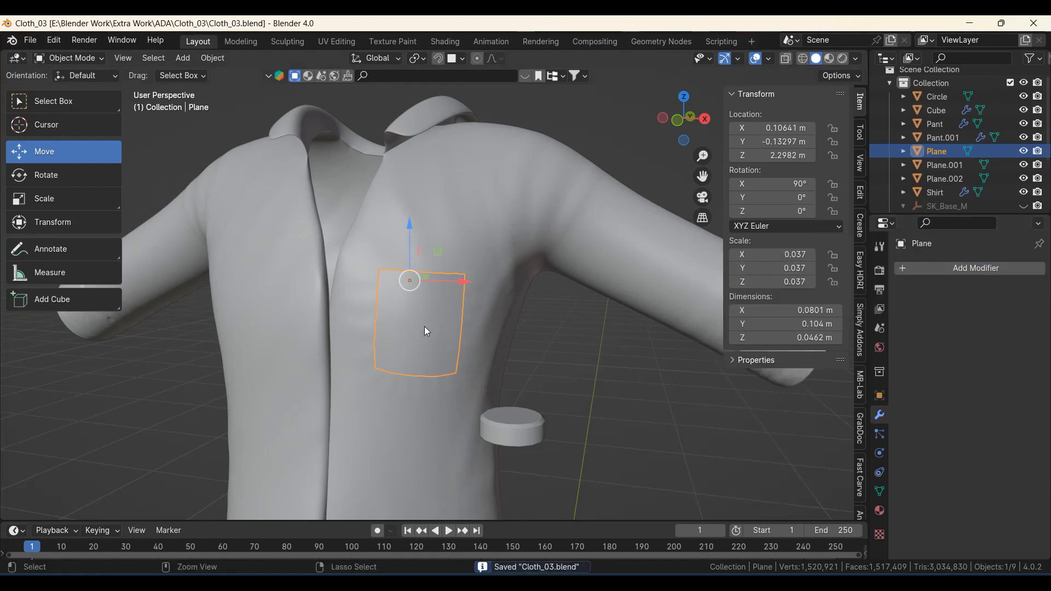
Apply the pocket's rotation and scale, and give it a Multiresolution modifier subdivided to level 4.
{"action": "key", "text": "ctrl+a"}
{"action": "left_click", "coordinate": [398, 321]}
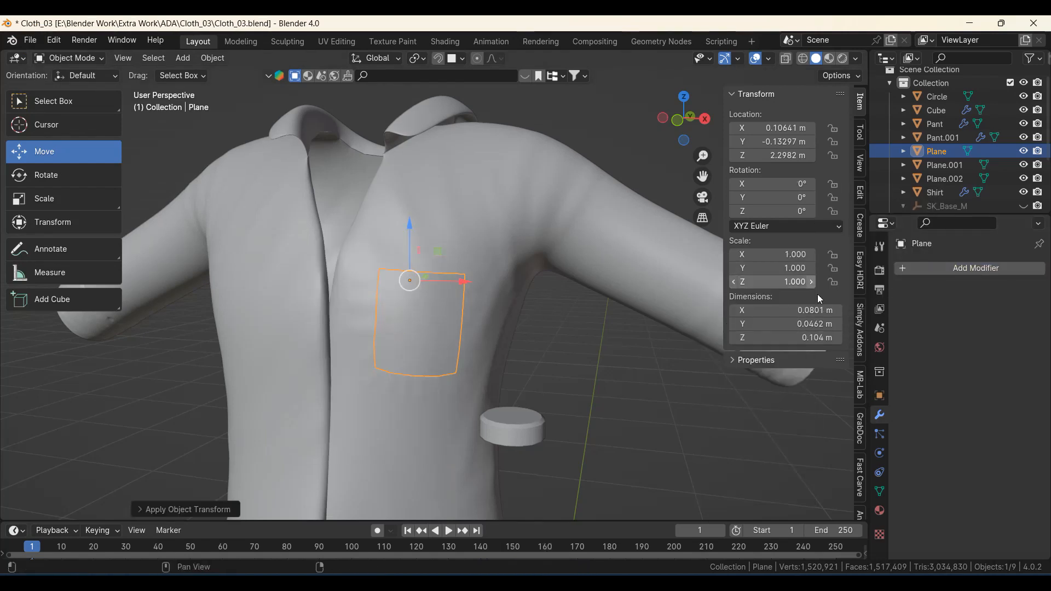
{"action": "left_click", "coordinate": [980, 268]}
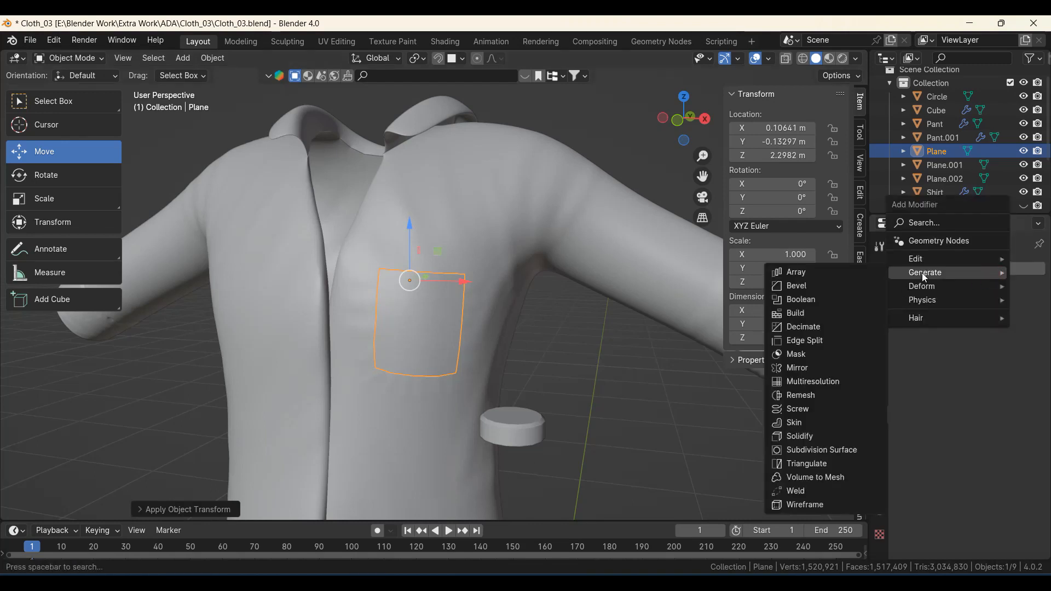
{"action": "left_click", "coordinate": [812, 382]}
{"action": "left_click", "coordinate": [955, 444]}
{"action": "left_click", "coordinate": [956, 443]}
{"action": "left_click", "coordinate": [956, 443]}
{"action": "left_click", "coordinate": [955, 444]}
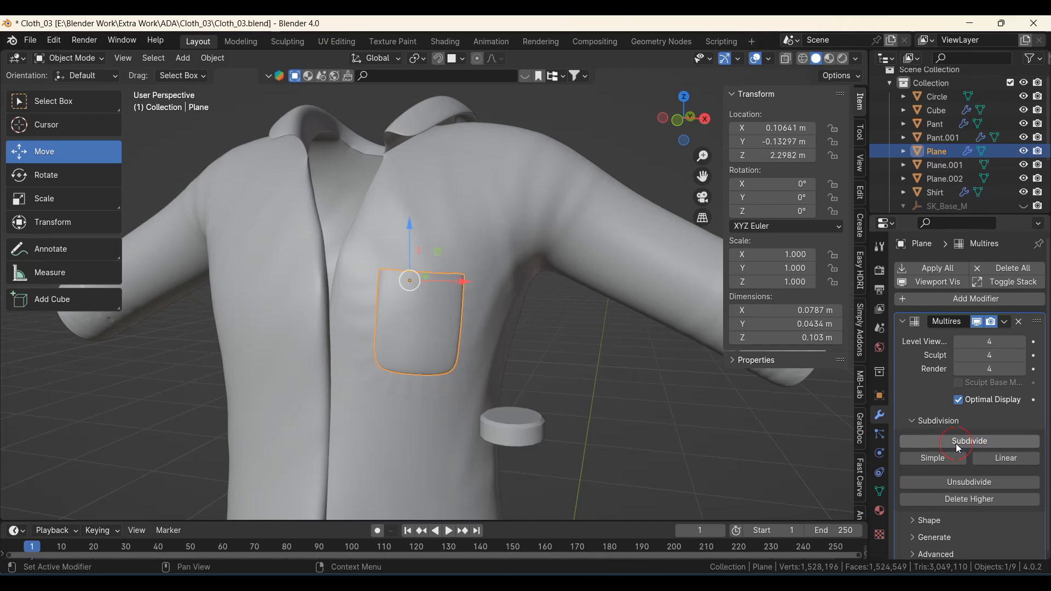
Enter Sculpt Mode on the pocket and carve a horizontal Draw Sharp crease across it below the top edge.
{"action": "scroll", "coordinate": [602, 350], "scroll_direction": "up", "scroll_amount": 4}
{"action": "key", "text": "Tab"}
{"action": "mouse_move", "coordinate": [500, 391]}
{"action": "middle_mouse_down"}
{"action": "mouse_move", "coordinate": [399, 352]}
{"action": "mouse_move", "coordinate": [497, 380]}
{"action": "mouse_move", "coordinate": [498, 397]}
{"action": "mouse_move", "coordinate": [528, 333]}
{"action": "middle_mouse_up"}
{"action": "scroll", "coordinate": [498, 379], "scroll_direction": "up", "scroll_amount": 4}
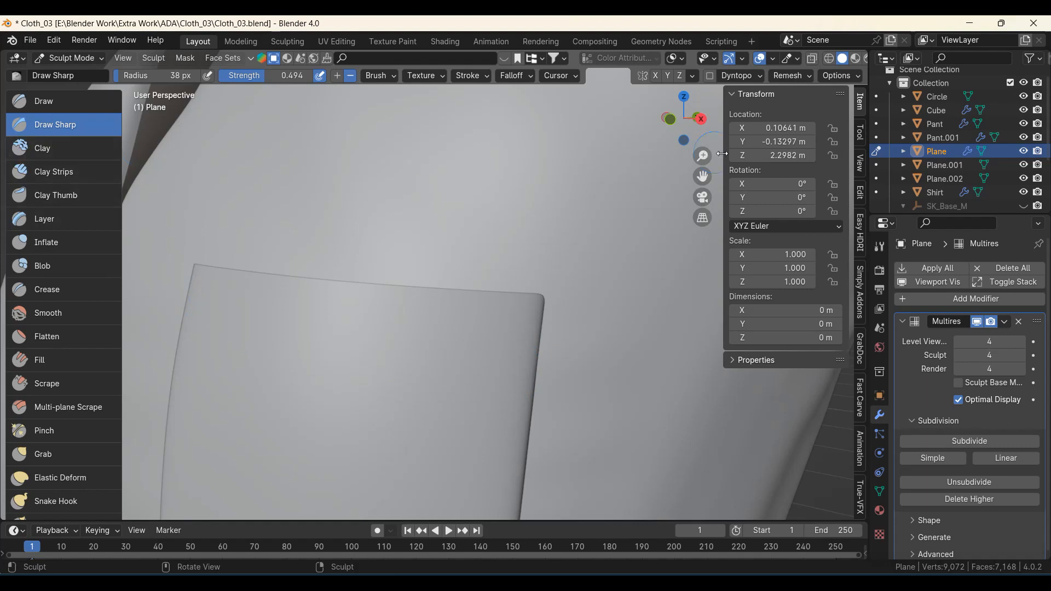
{"action": "middle_click_drag", "start_coordinate": [254, 341], "coordinate": [226, 351]}
{"action": "left_click_drag", "start_coordinate": [231, 345], "coordinate": [275, 357]}
{"action": "left_click_drag", "start_coordinate": [453, 385], "coordinate": [644, 393]}
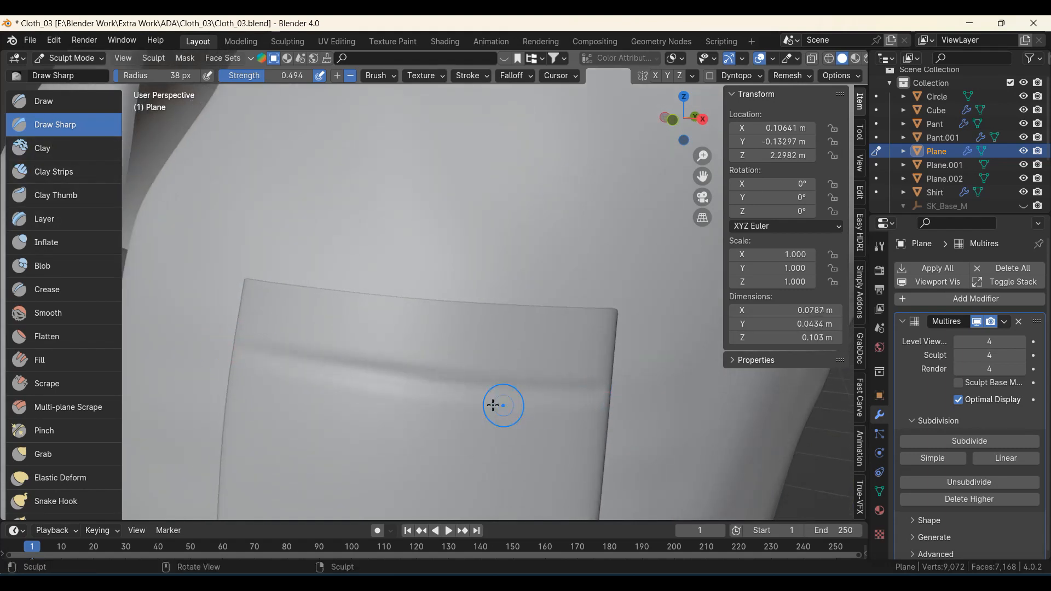
{"action": "middle_click_drag", "start_coordinate": [544, 404], "coordinate": [387, 331], "text": "shift"}
Choose the Draw brush for the pocket, undo a trial stroke, and set 0.149 strength and 47 px radius.
{"action": "left_click", "coordinate": [46, 100]}
{"action": "middle_click_drag", "start_coordinate": [422, 378], "coordinate": [335, 291], "text": "shift"}
{"action": "left_click_drag", "start_coordinate": [493, 242], "coordinate": [367, 278]}
{"action": "middle_click_drag", "start_coordinate": [468, 310], "coordinate": [411, 333], "text": "shift"}
{"action": "key", "text": "ctrl+z"}
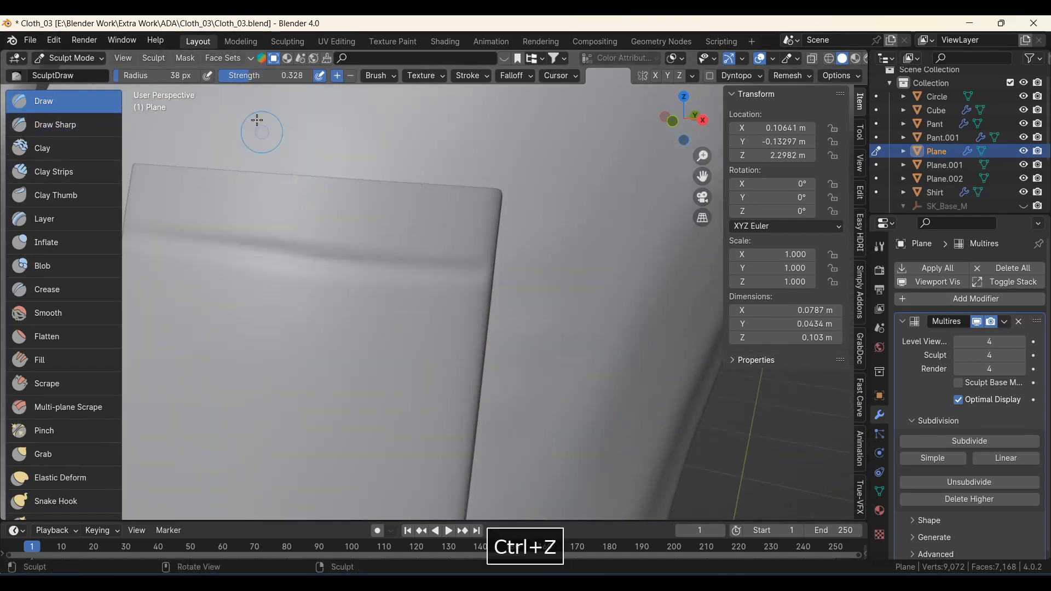
{"action": "left_click_drag", "start_coordinate": [262, 75], "coordinate": [244, 75]}
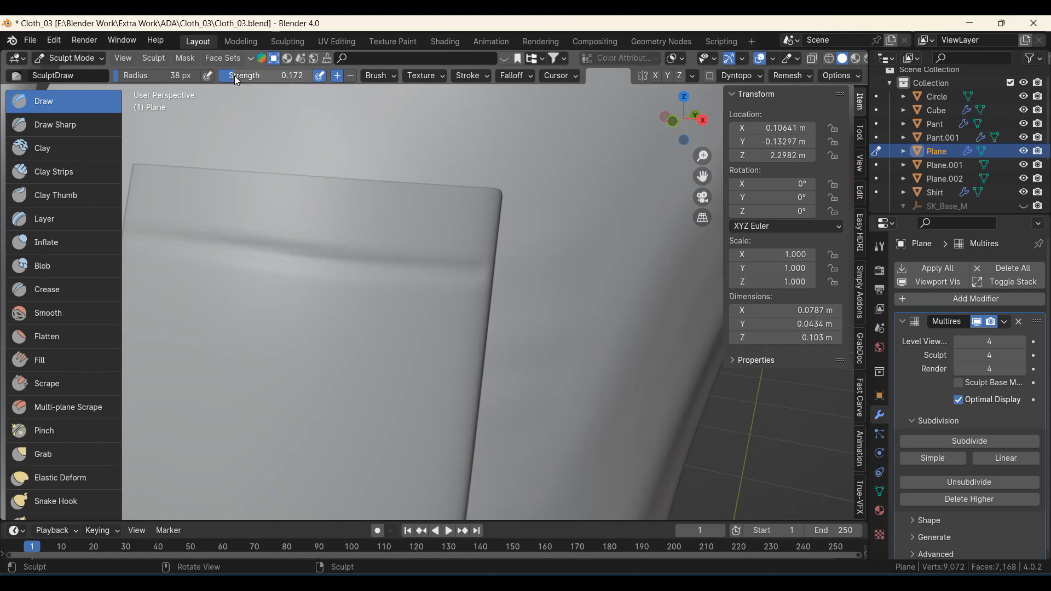
{"action": "mouse_move", "coordinate": [306, 263]}
{"action": "middle_mouse_down"}
{"action": "mouse_move", "coordinate": [294, 312]}
{"action": "mouse_move", "coordinate": [304, 394]}
{"action": "middle_mouse_up"}
{"action": "mouse_move", "coordinate": [303, 394]}
{"action": "middle_mouse_down", "text": "shift"}
{"action": "mouse_move", "coordinate": [317, 307]}
{"action": "mouse_move", "coordinate": [404, 307]}
{"action": "middle_mouse_up", "text": "shift"}
{"action": "key", "text": "f"}
{"action": "left_click", "coordinate": [330, 298]}
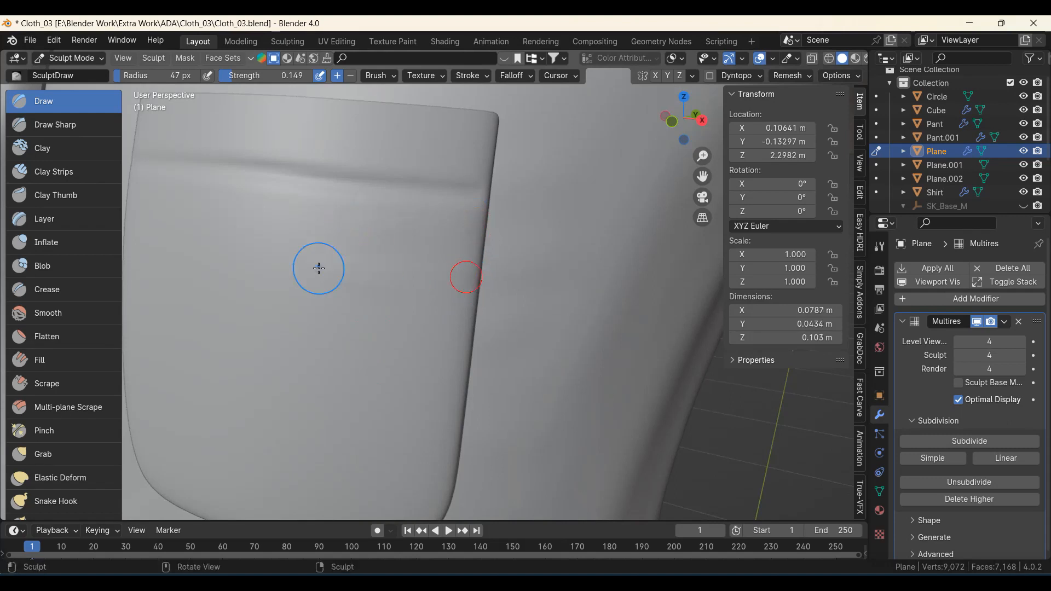
Sculpt soft horizontal folds across the body of the pocket below the crease.
{"action": "middle_click_drag", "start_coordinate": [342, 363], "coordinate": [397, 362], "text": "shift"}
{"action": "mouse_move", "coordinate": [435, 390]}
{"action": "left_mouse_down", "text": "shift"}
{"action": "mouse_move", "coordinate": [307, 358]}
{"action": "mouse_move", "coordinate": [417, 407]}
{"action": "left_mouse_up", "text": "shift"}
{"action": "middle_click_drag", "start_coordinate": [417, 407], "coordinate": [437, 379]}
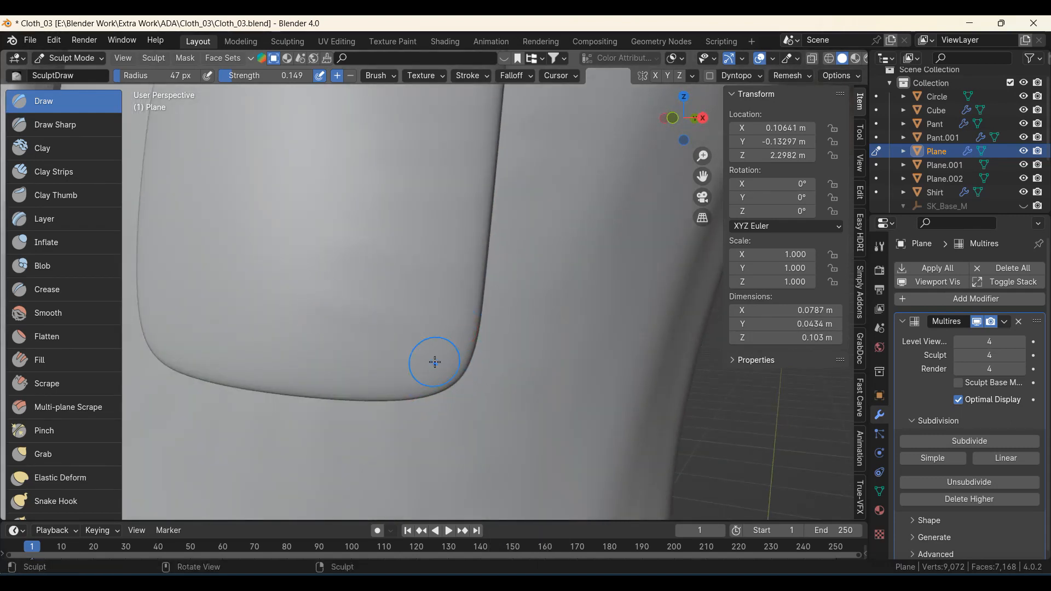
{"action": "middle_click_drag", "start_coordinate": [297, 364], "coordinate": [274, 376]}
{"action": "left_click_drag", "start_coordinate": [249, 317], "coordinate": [427, 316]}
{"action": "mouse_move", "coordinate": [336, 190]}
{"action": "middle_mouse_down", "text": "shift"}
{"action": "mouse_move", "coordinate": [336, 211]}
{"action": "mouse_move", "coordinate": [270, 321]}
{"action": "middle_mouse_up", "text": "shift"}
{"action": "middle_click_drag", "start_coordinate": [340, 281], "coordinate": [320, 253], "text": "shift"}
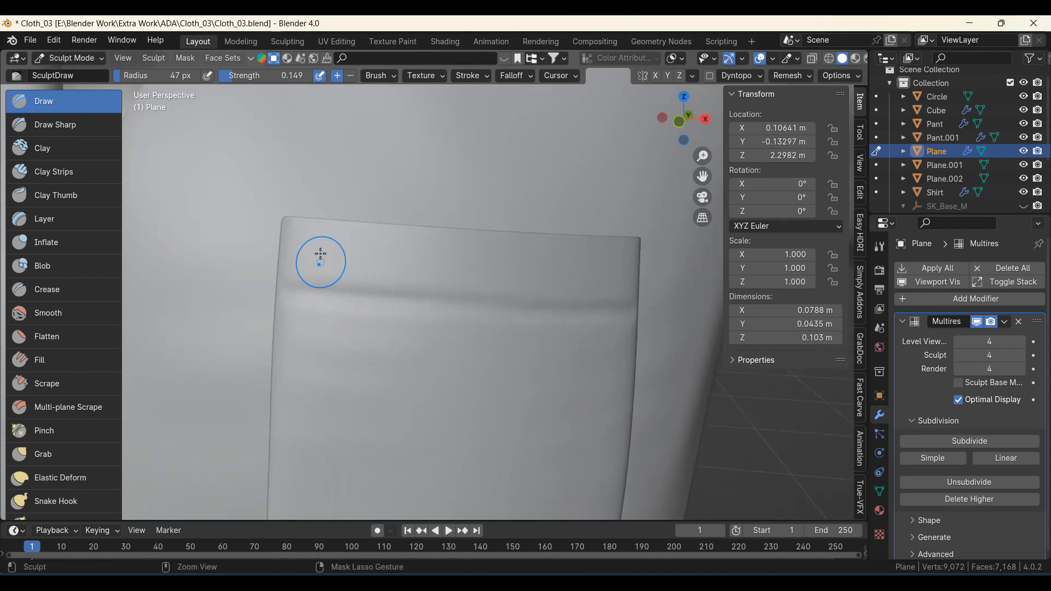
Sculpt subtle folds on the pocket's top band and smooth them into the surrounding cloth.
{"action": "key", "text": "f"}
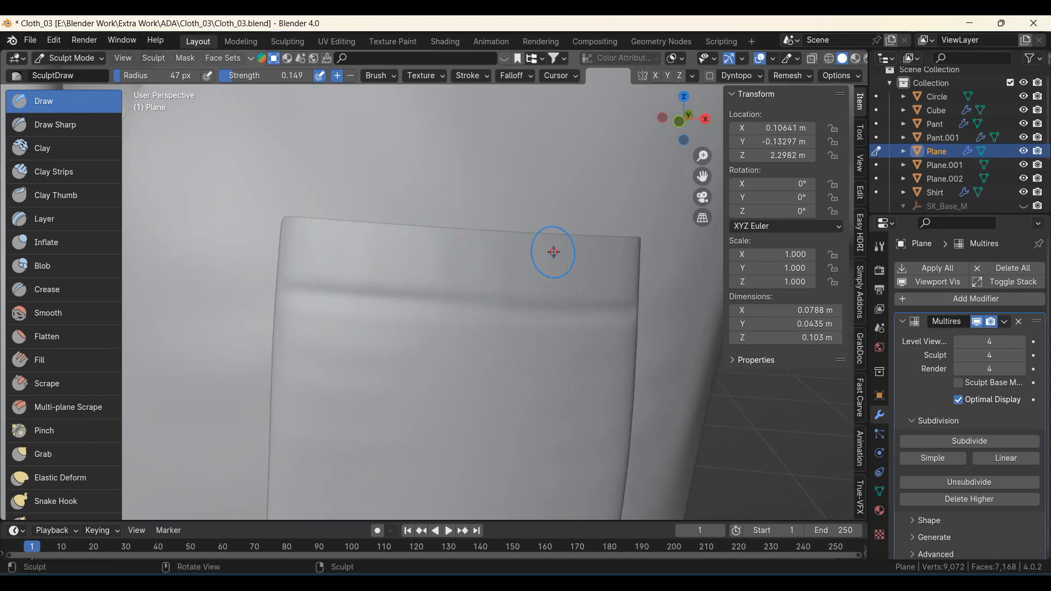
{"action": "left_click_drag", "start_coordinate": [512, 242], "coordinate": [508, 262], "text": "shift"}
{"action": "middle_click_drag", "start_coordinate": [367, 227], "coordinate": [247, 292], "text": "ctrl"}
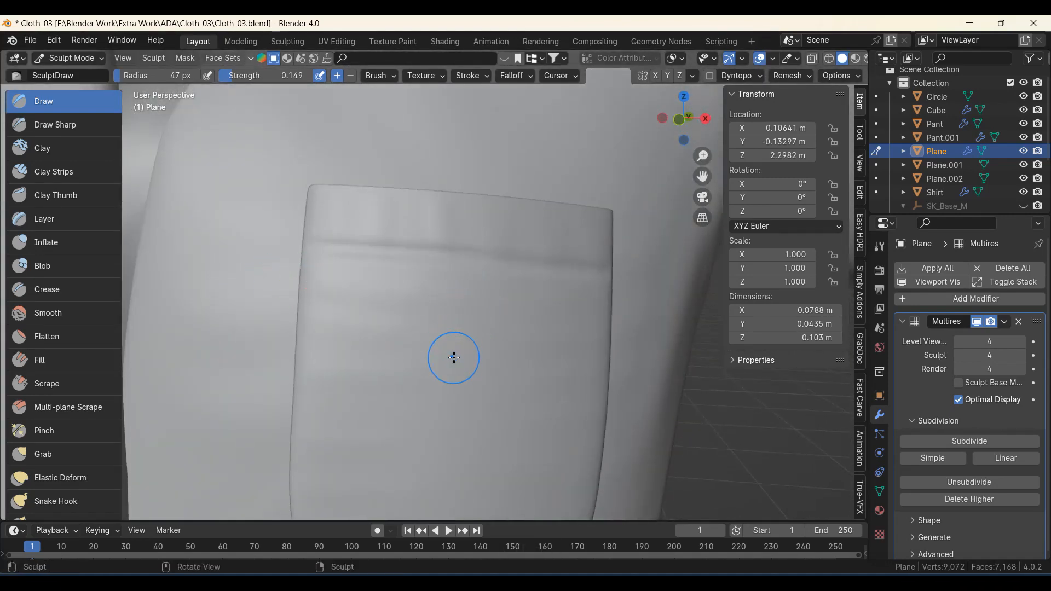
{"action": "middle_click_drag", "start_coordinate": [383, 416], "coordinate": [471, 312], "text": "shift"}
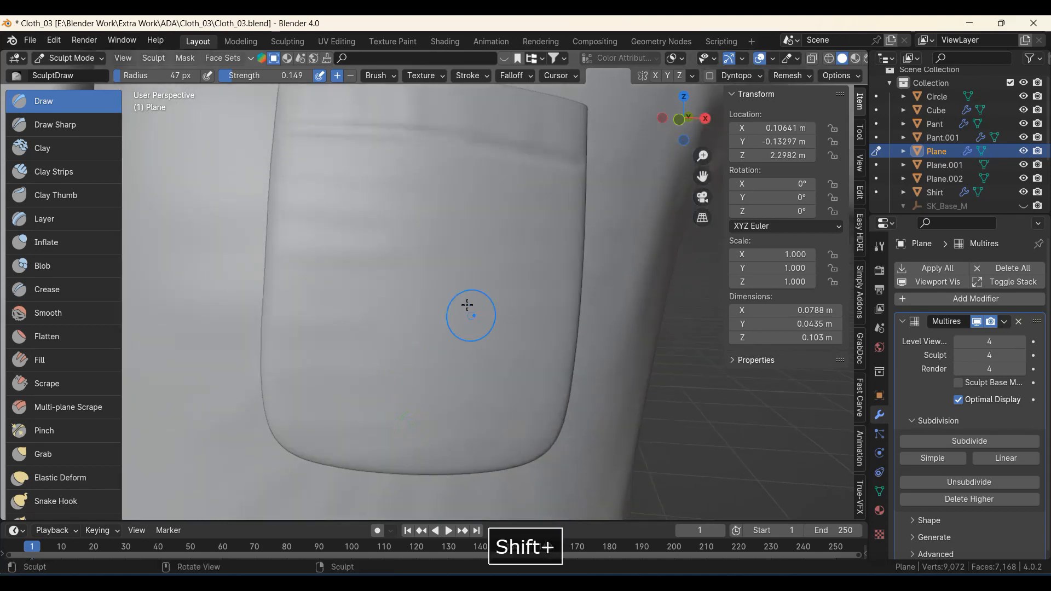
{"action": "key", "text": "shift+f"}
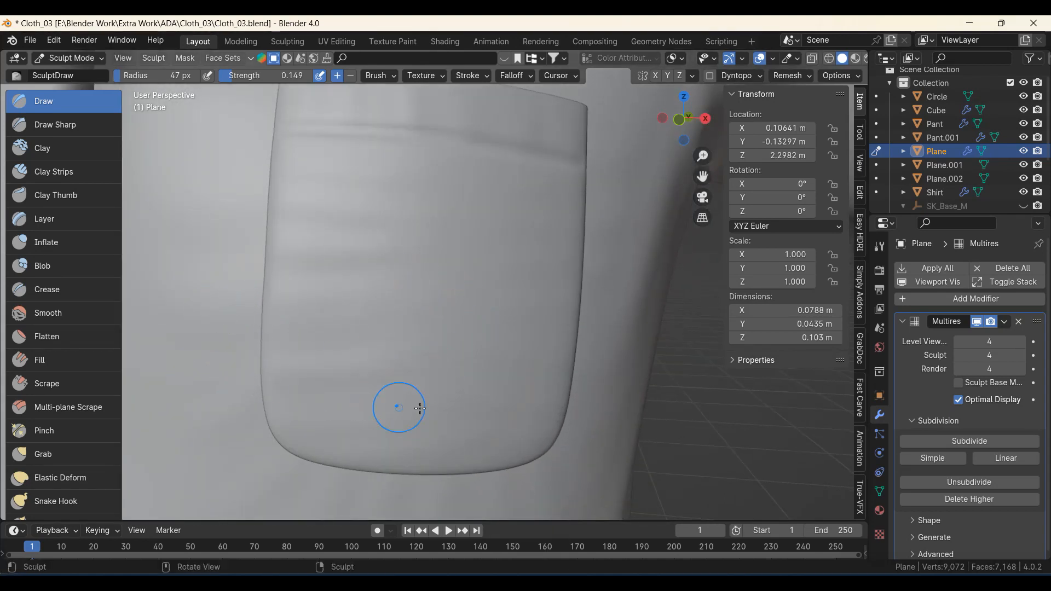
{"action": "key", "text": "Escape"}
Leave Sculpt Mode on the pocket and select the round button object beside the shirt.
{"action": "mouse_move", "coordinate": [437, 213]}
{"action": "middle_mouse_down", "text": "ctrl"}
{"action": "mouse_move", "coordinate": [348, 437]}
{"action": "mouse_move", "coordinate": [296, 466]}
{"action": "mouse_move", "coordinate": [272, 434]}
{"action": "mouse_move", "coordinate": [253, 349]}
{"action": "mouse_move", "coordinate": [277, 324]}
{"action": "mouse_move", "coordinate": [386, 408]}
{"action": "middle_mouse_up", "text": "ctrl"}
{"action": "scroll", "coordinate": [254, 348], "scroll_direction": "up", "scroll_amount": 2}
{"action": "key", "text": "Tab"}
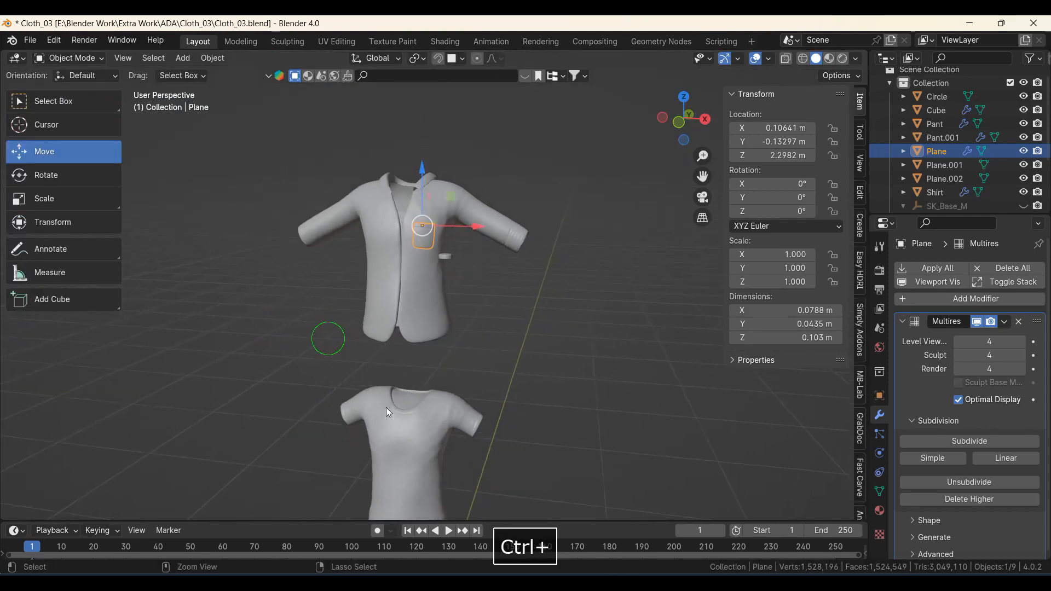
{"action": "left_click", "coordinate": [513, 377]}
{"action": "scroll", "coordinate": [392, 380], "scroll_direction": "up", "scroll_amount": 3}
{"action": "middle_click_drag", "start_coordinate": [514, 377], "coordinate": [436, 398]}
{"action": "left_click", "coordinate": [416, 292]}
{"action": "scroll", "coordinate": [391, 383], "scroll_direction": "up", "scroll_amount": 3}
{"action": "scroll", "coordinate": [439, 396], "scroll_direction": "up", "scroll_amount": 1}
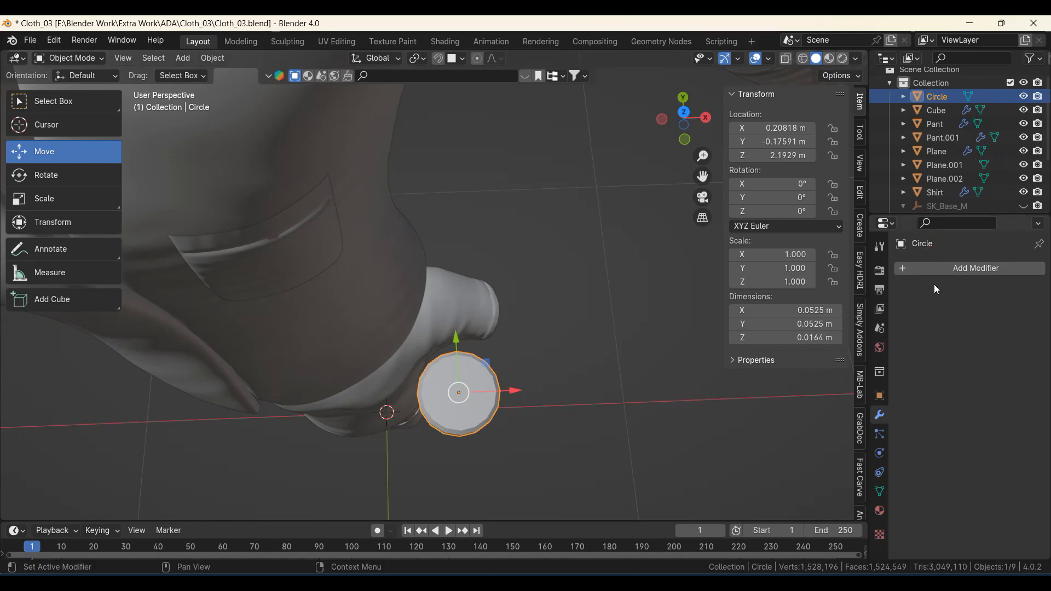
{"action": "left_click", "coordinate": [934, 268]}
Enter Edit Mode on the button and mark the outer edge loop of its underside as a seam.
{"action": "middle_click_drag", "start_coordinate": [504, 404], "coordinate": [272, 249]}
{"action": "middle_click_drag", "start_coordinate": [272, 249], "coordinate": [340, 406], "text": "shift"}
{"action": "scroll", "coordinate": [402, 350], "scroll_direction": "up", "scroll_amount": 2}
{"action": "key", "text": "Tab"}
{"action": "middle_click_drag", "start_coordinate": [434, 319], "coordinate": [454, 364]}
{"action": "middle_click_drag", "start_coordinate": [438, 342], "coordinate": [455, 351], "text": "shift"}
{"action": "scroll", "coordinate": [343, 361], "scroll_direction": "up", "scroll_amount": 5}
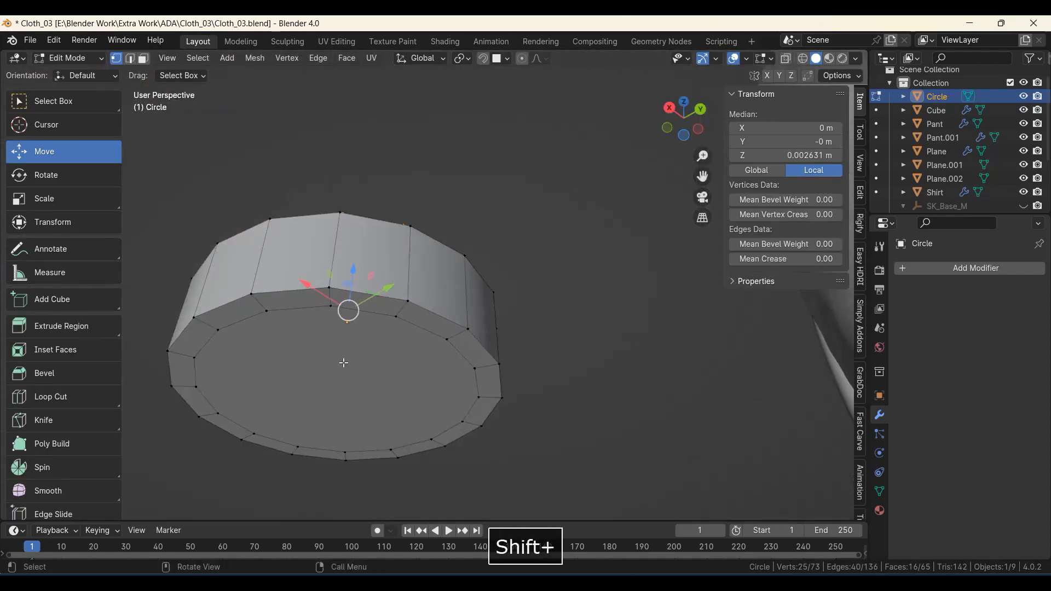
{"action": "key", "text": "2"}
{"action": "left_click", "coordinate": [283, 299], "text": "alt"}
{"action": "middle_click_drag", "start_coordinate": [283, 299], "coordinate": [296, 345]}
{"action": "key", "text": "ctrl+e"}
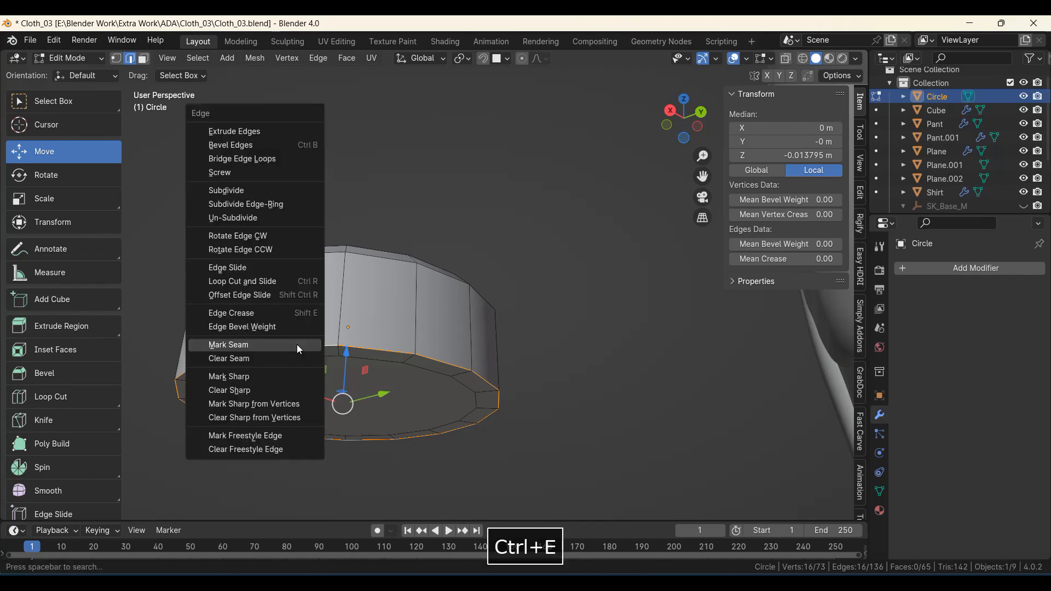
{"action": "left_click", "coordinate": [241, 345]}
Mark the button's upper outer edge loop and one vertical side edge as seams.
{"action": "middle_click_drag", "start_coordinate": [241, 345], "coordinate": [326, 404]}
{"action": "left_click", "coordinate": [325, 404], "text": "alt"}
{"action": "key", "text": "ctrl+e"}
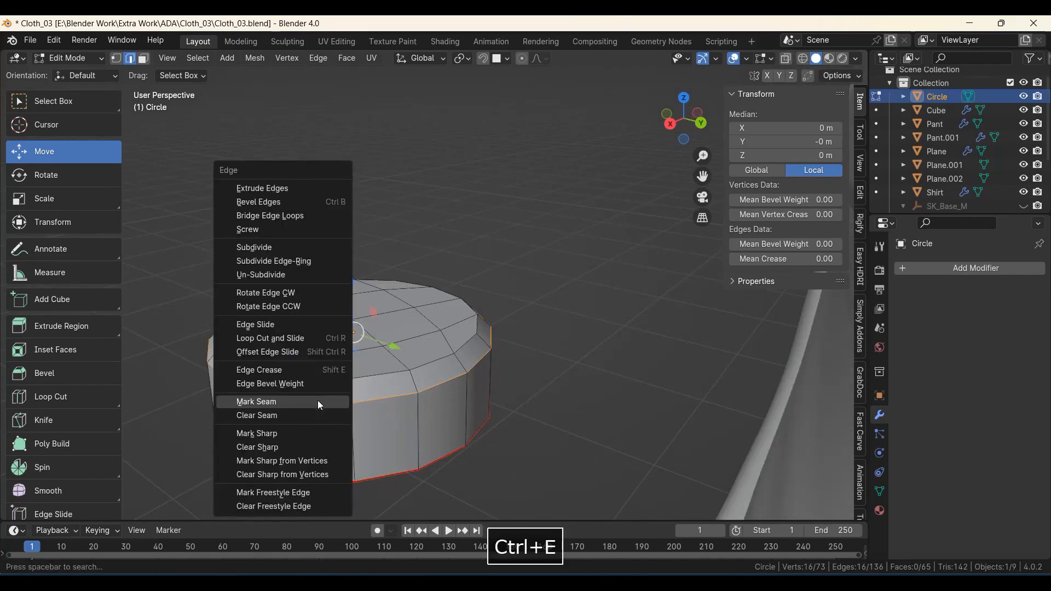
{"action": "left_click", "coordinate": [317, 400]}
{"action": "middle_click_drag", "start_coordinate": [515, 438], "coordinate": [418, 435]}
{"action": "left_click", "coordinate": [423, 440]}
{"action": "left_click", "coordinate": [405, 391]}
{"action": "key", "text": "ctrl+e"}
{"action": "left_click", "coordinate": [420, 405]}
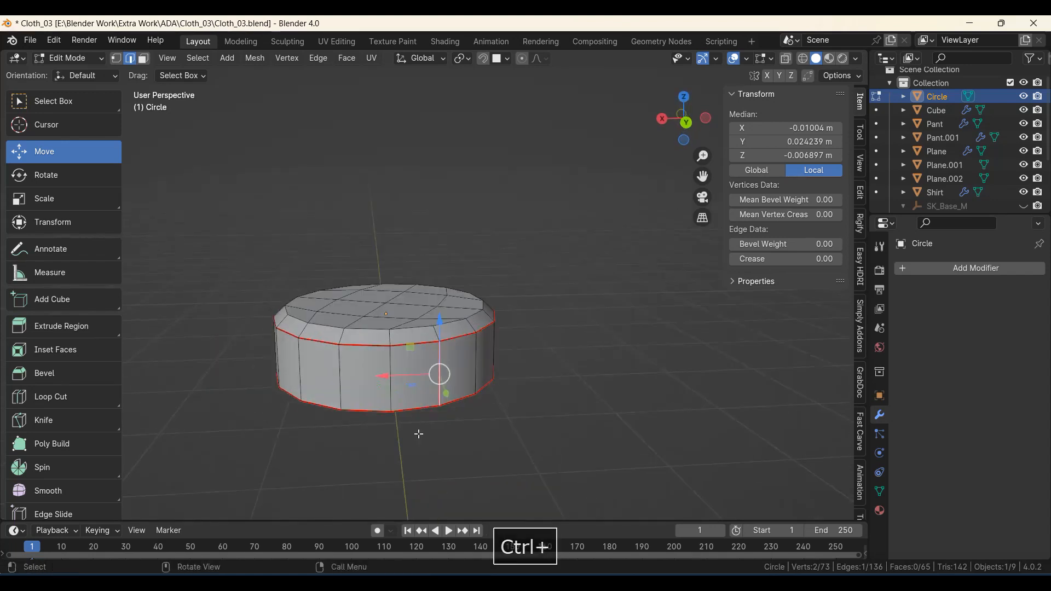
Unwrap the entire button mesh and check its UV islands in the UV Editing workspace.
{"action": "key", "text": "a"}
{"action": "key", "text": "u"}
{"action": "left_click", "coordinate": [379, 122]}
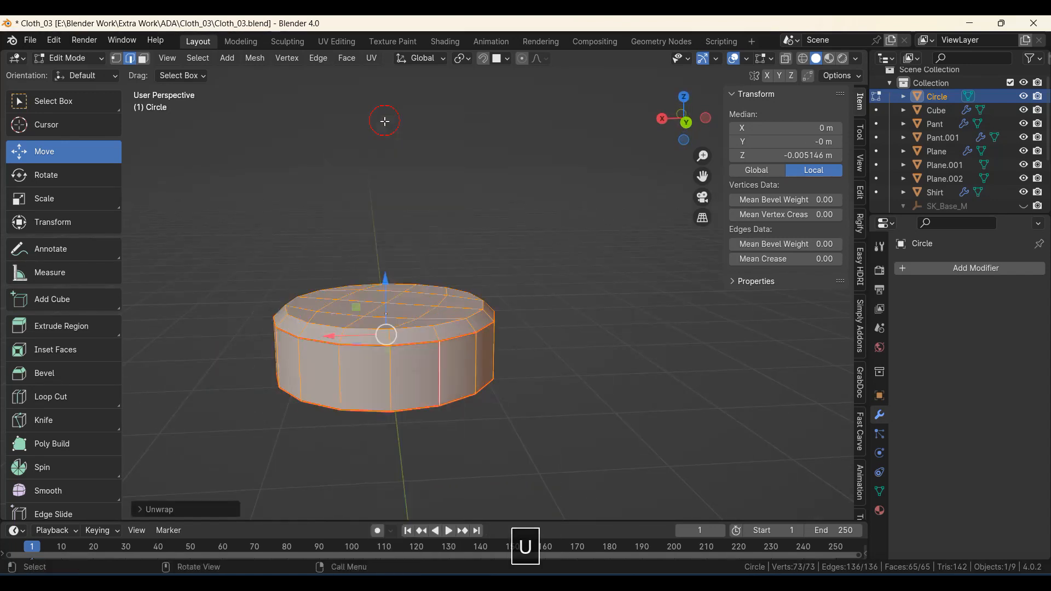
{"action": "left_click", "coordinate": [336, 42]}
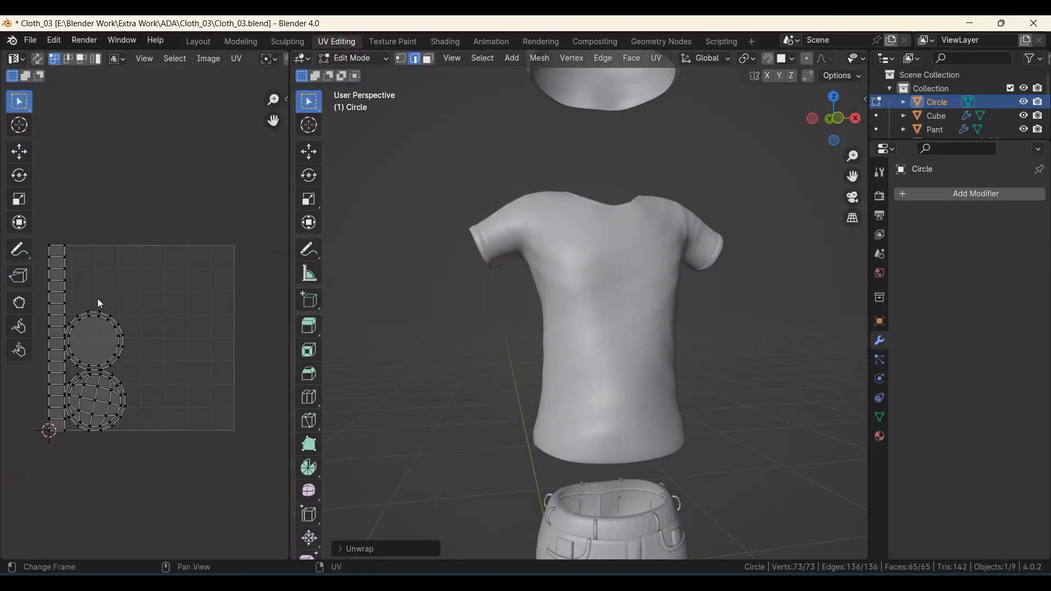
{"action": "middle_click_drag", "start_coordinate": [98, 298], "coordinate": [98, 346], "text": "ctrl"}
{"action": "left_click_drag", "start_coordinate": [57, 234], "coordinate": [142, 461]}
{"action": "middle_click_drag", "start_coordinate": [665, 415], "coordinate": [639, 438]}
Return to the Layout workspace and switch the button from Edit Mode to Sculpt Mode.
{"action": "left_click", "coordinate": [197, 42]}
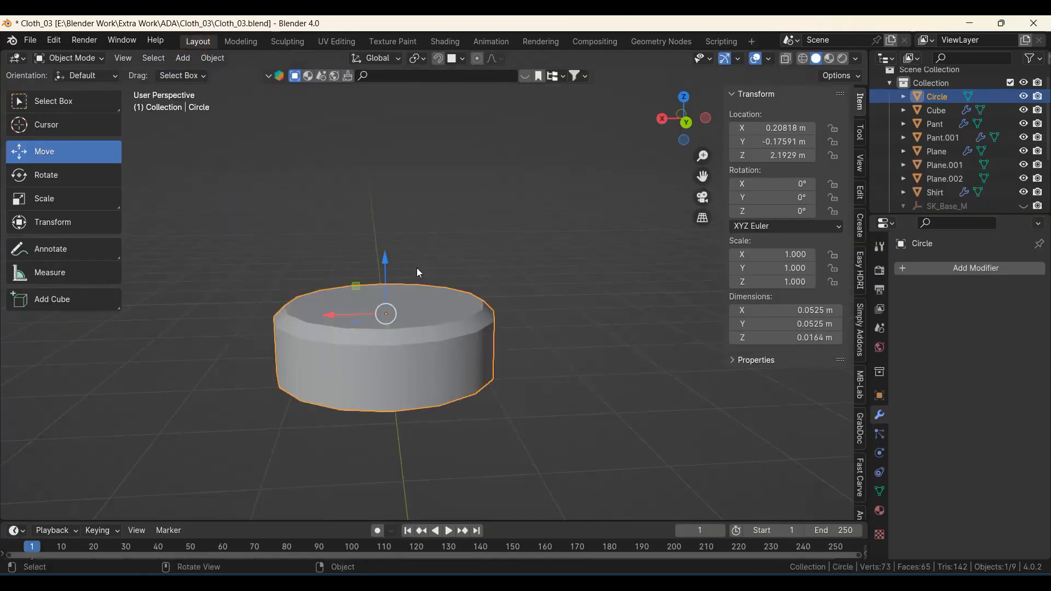
{"action": "key", "text": "Tab"}
{"action": "middle_click_drag", "start_coordinate": [412, 324], "coordinate": [483, 344]}
{"action": "key", "text": "g"}
{"action": "right_click", "coordinate": [474, 363]}
{"action": "key", "text": "Tab"}
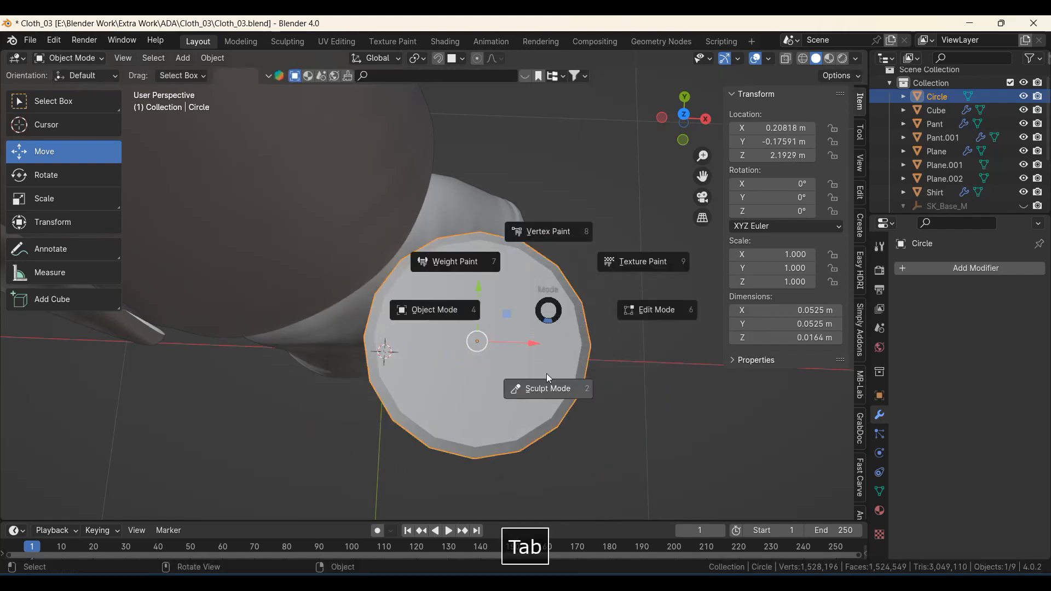
{"action": "left_click", "coordinate": [548, 392]}
Frame the button's face and enable Y symmetry in addition to X for sculpting.
{"action": "middle_click_drag", "start_coordinate": [456, 374], "coordinate": [455, 366]}
{"action": "scroll", "coordinate": [454, 366], "scroll_direction": "up", "scroll_amount": 1}
{"action": "middle_click_drag", "start_coordinate": [485, 399], "coordinate": [396, 368], "text": "shift"}
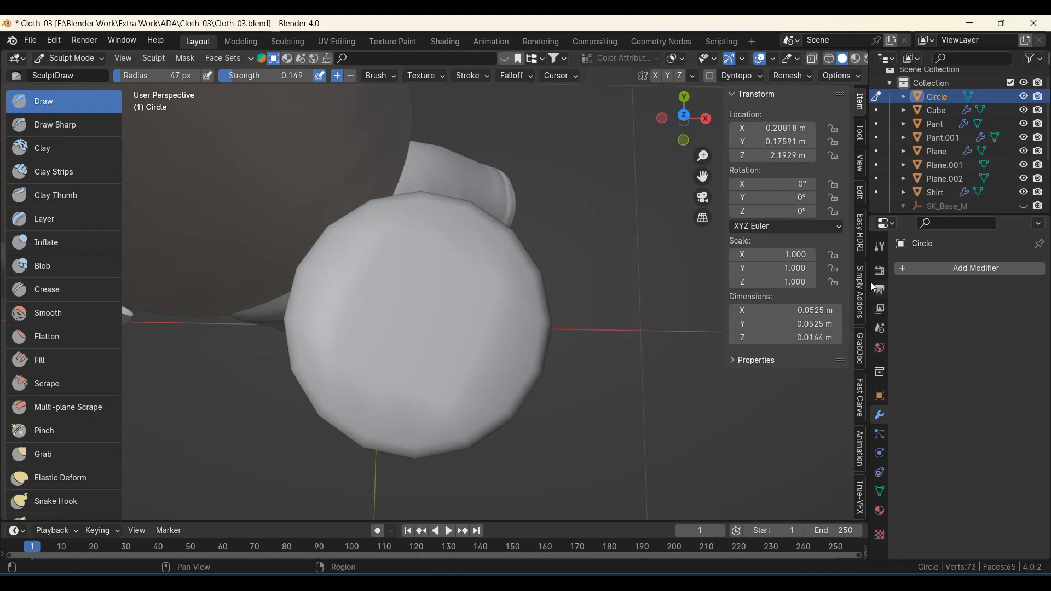
{"action": "left_click", "coordinate": [878, 250]}
{"action": "scroll", "coordinate": [950, 371], "scroll_direction": "down", "scroll_amount": 6}
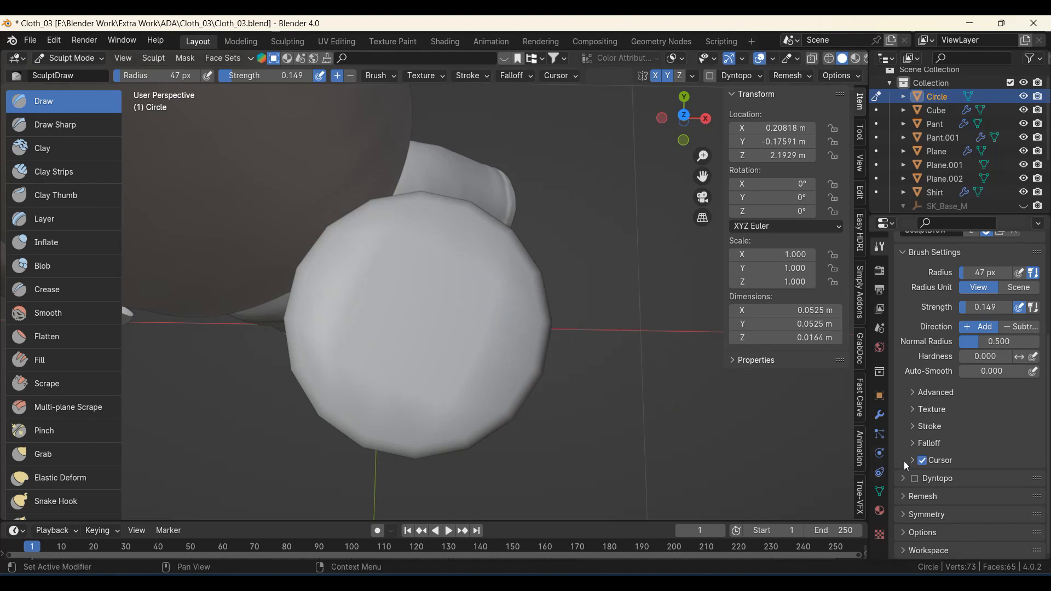
Set the sculpting radial symmetry around Z to 30 for the button.
{"action": "scroll", "coordinate": [469, 370], "scroll_direction": "up", "scroll_amount": 3}
{"action": "scroll", "coordinate": [931, 513], "scroll_direction": "up", "scroll_amount": 1}
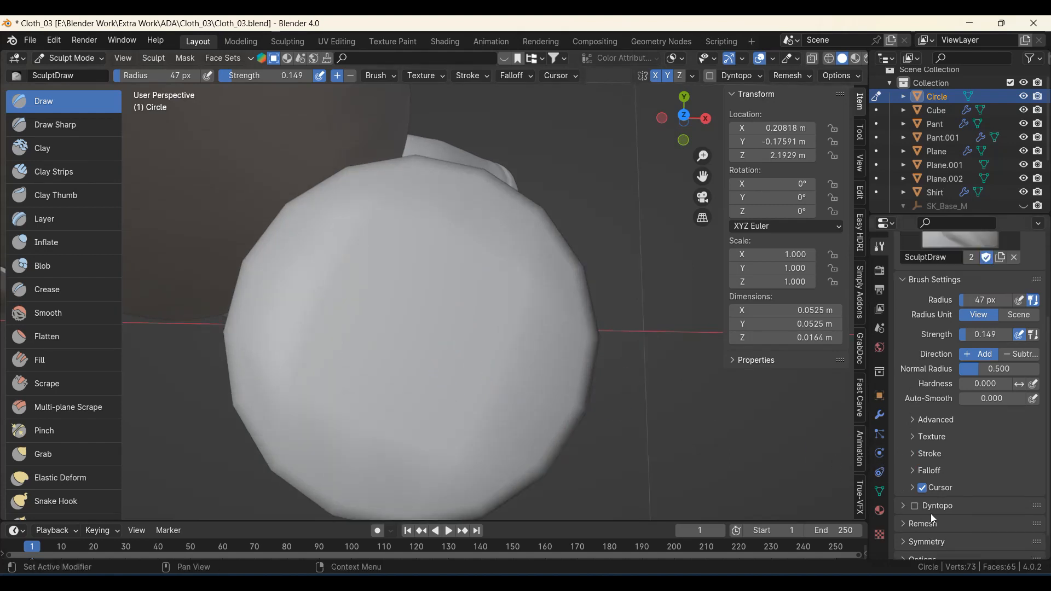
{"action": "scroll", "coordinate": [929, 512], "scroll_direction": "down", "scroll_amount": 1}
{"action": "left_click", "coordinate": [934, 513]}
{"action": "scroll", "coordinate": [936, 492], "scroll_direction": "down", "scroll_amount": 5}
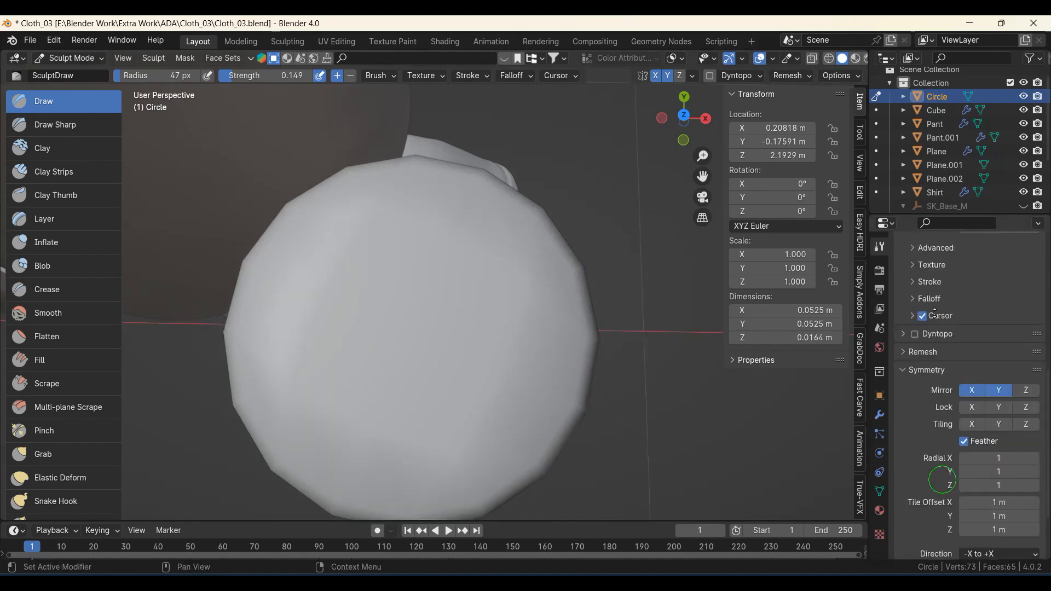
{"action": "left_click", "coordinate": [986, 463]}
{"action": "type", "text": "3"}
{"action": "key", "text": "BackSpace"}
{"action": "key", "text": "BackSpace"}
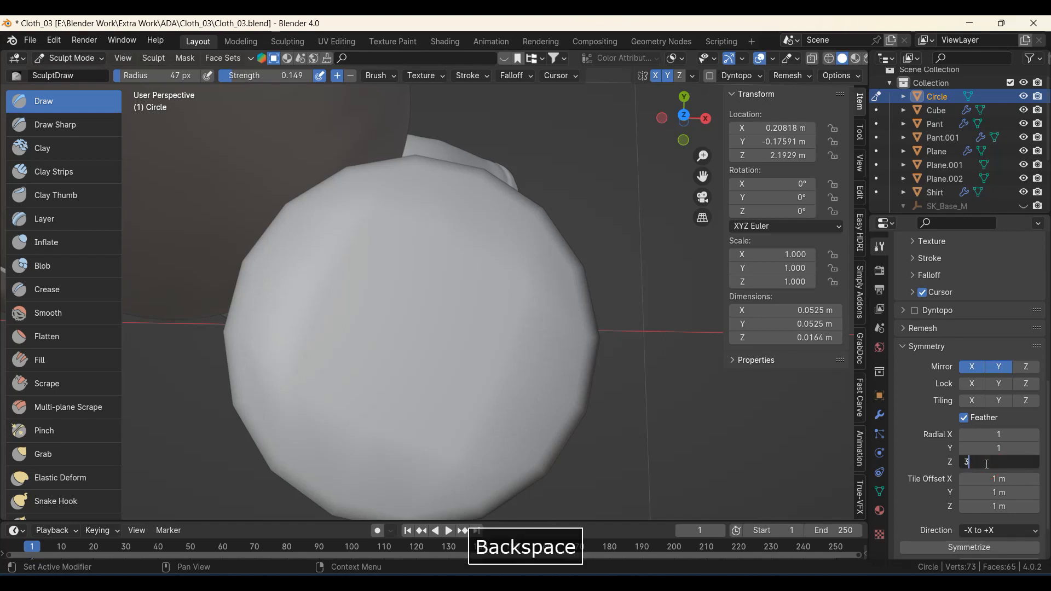
{"action": "type", "text": "0"}
{"action": "key", "text": "Return"}
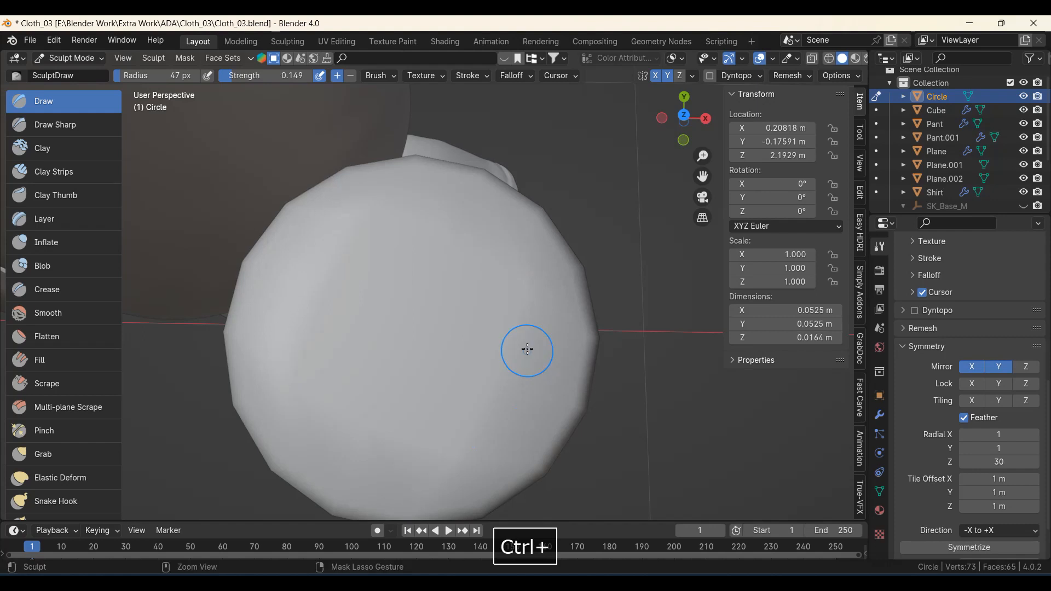
Add a Multiresolution modifier to the button.
{"action": "left_click", "coordinate": [879, 415]}
{"action": "left_click", "coordinate": [940, 270]}
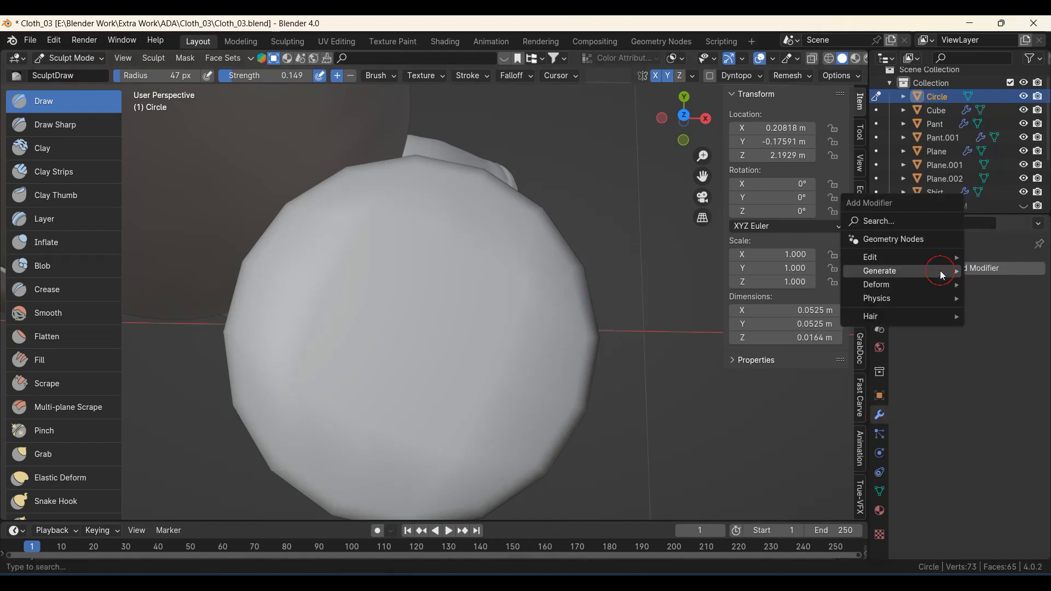
{"action": "mouse_move", "coordinate": [879, 271]}
{"action": "left_click", "coordinate": [776, 381]}
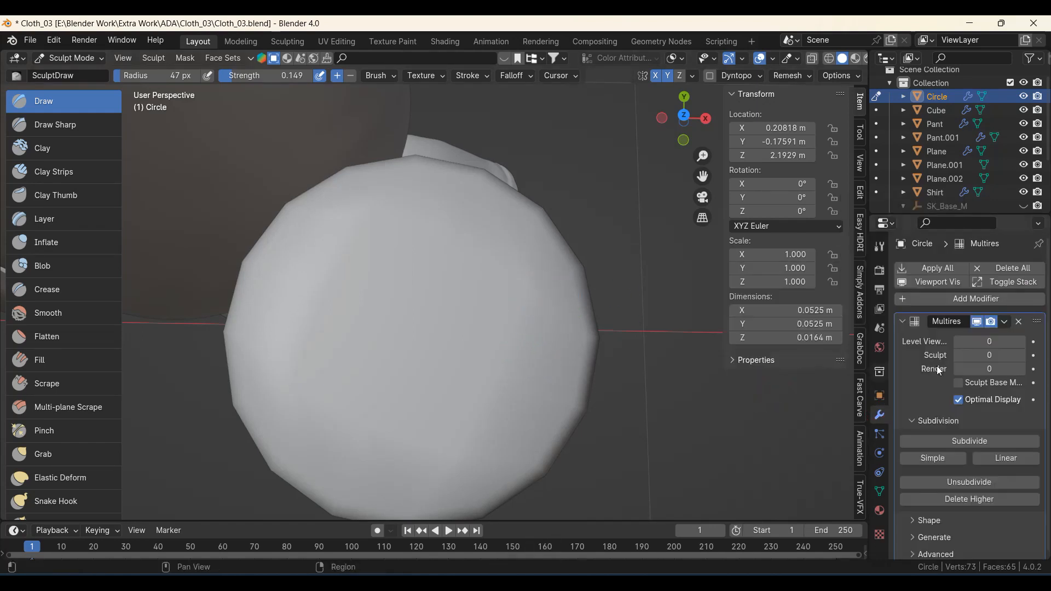
Subdivide the button's Multiresolution modifier four times and set its viewport level to 4.
{"action": "left_click", "coordinate": [939, 440]}
{"action": "left_click", "coordinate": [939, 440]}
{"action": "left_click", "coordinate": [939, 440]}
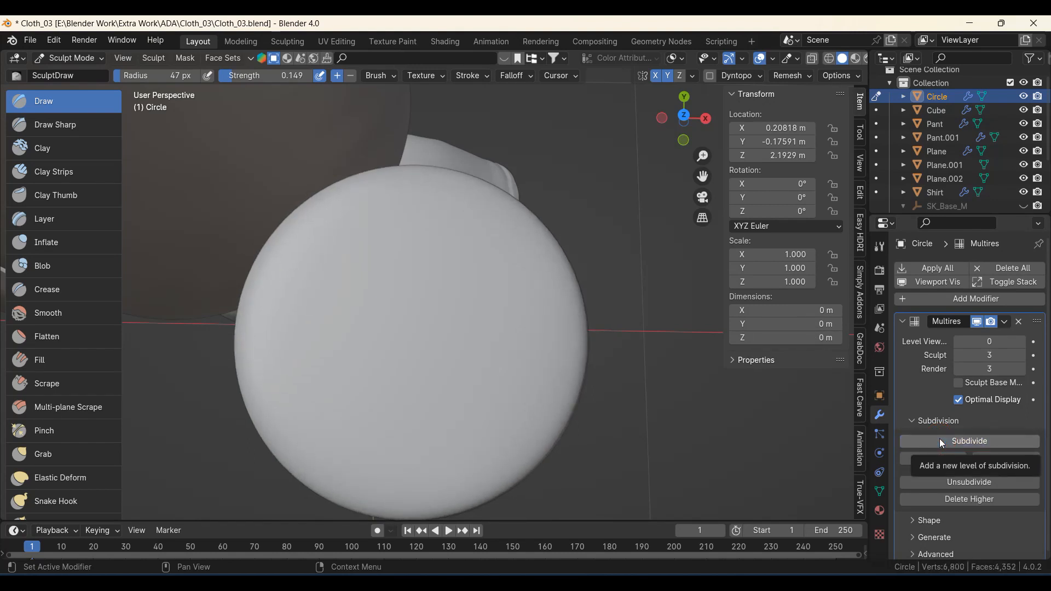
{"action": "left_click", "coordinate": [940, 440]}
{"action": "type", "text": "4"}
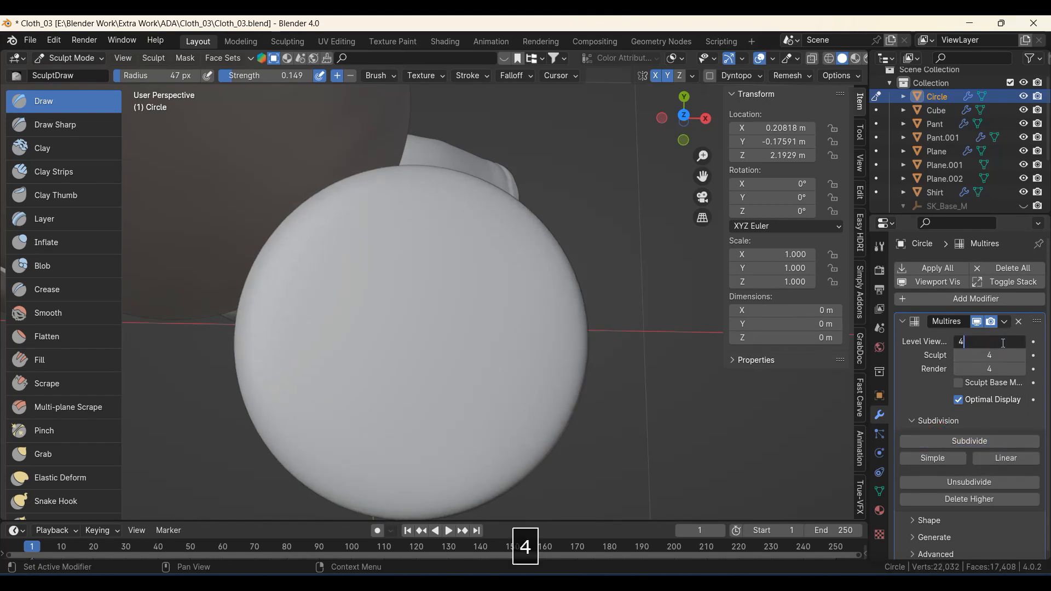
{"action": "key", "text": "Return"}
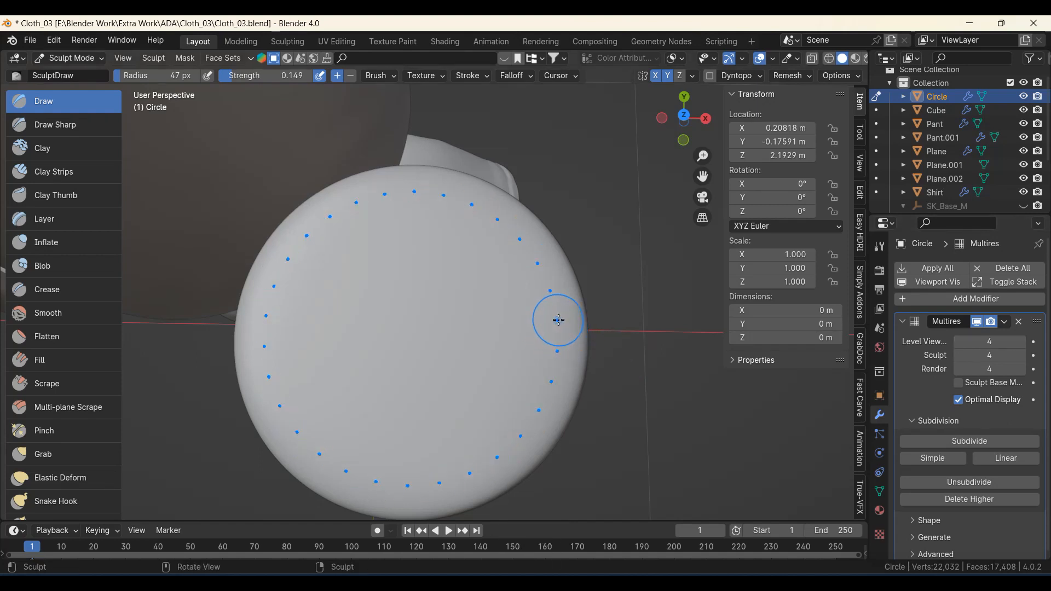
Carve a circular groove inside the rim of the button's face with the inverted Draw brush.
{"action": "scroll", "coordinate": [559, 307], "scroll_direction": "up", "scroll_amount": 1}
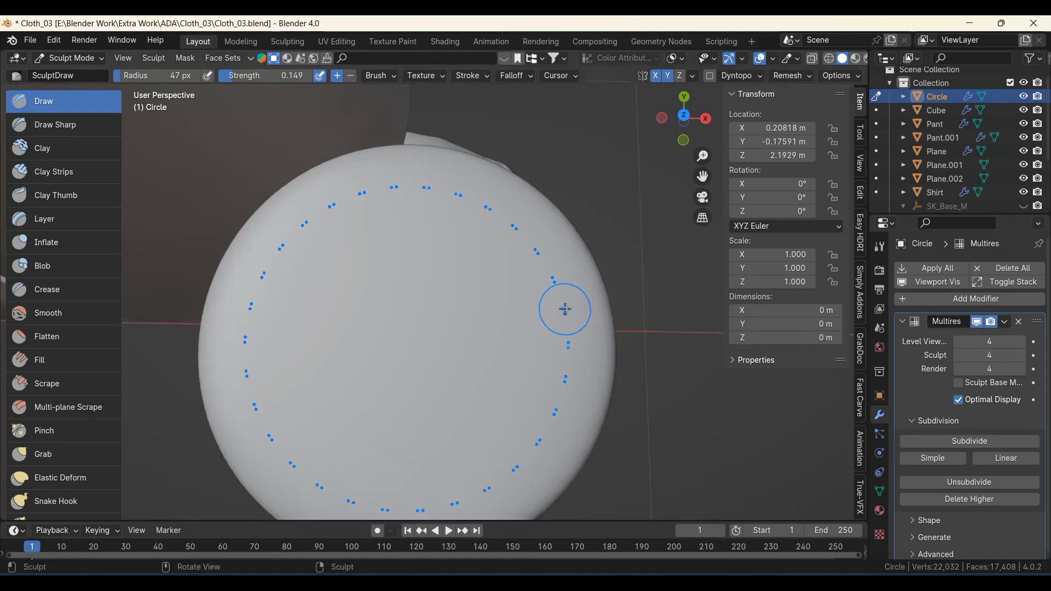
{"action": "middle_click_drag", "start_coordinate": [561, 307], "coordinate": [564, 332], "text": "ctrl"}
{"action": "left_click_drag", "start_coordinate": [549, 397], "coordinate": [556, 336], "text": "ctrl"}
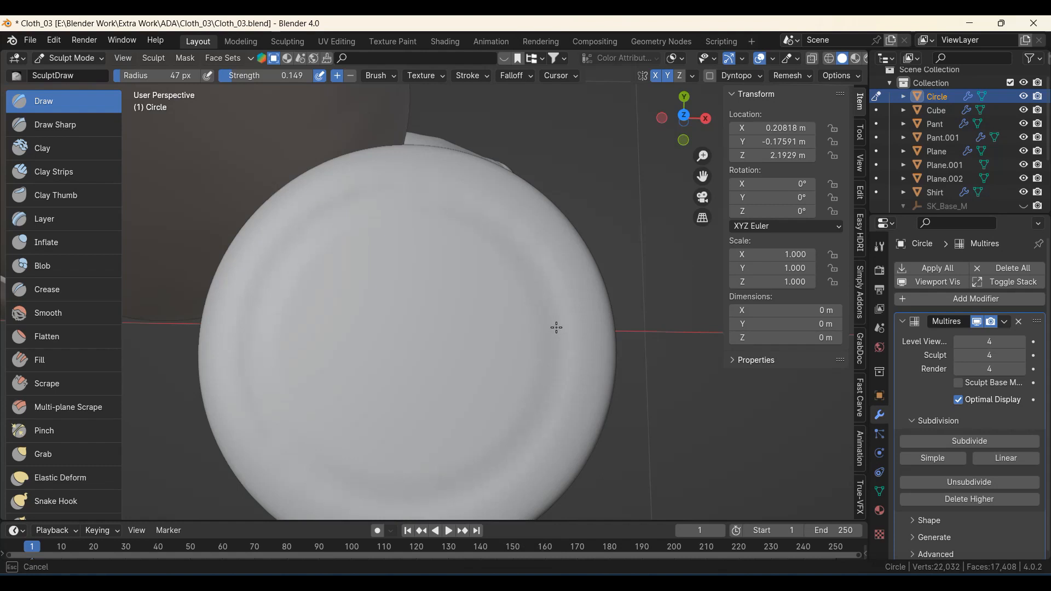
Set the sculpting radial symmetry around Z to 1, keeping X and Y mirroring enabled.
{"action": "scroll", "coordinate": [487, 336], "scroll_direction": "up", "scroll_amount": 2}
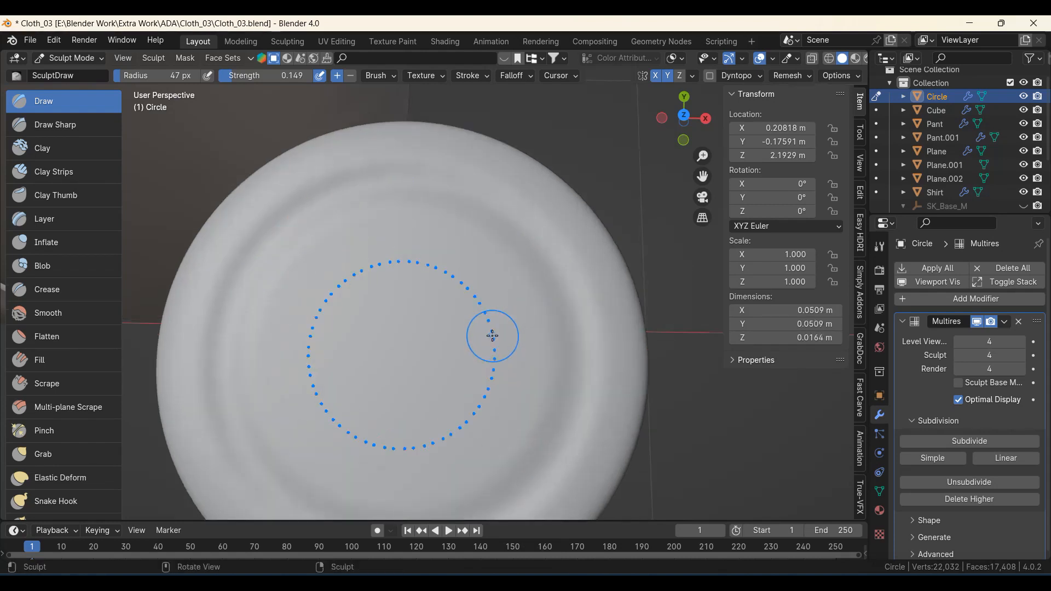
{"action": "left_click", "coordinate": [877, 247]}
{"action": "scroll", "coordinate": [938, 509], "scroll_direction": "down", "scroll_amount": 15}
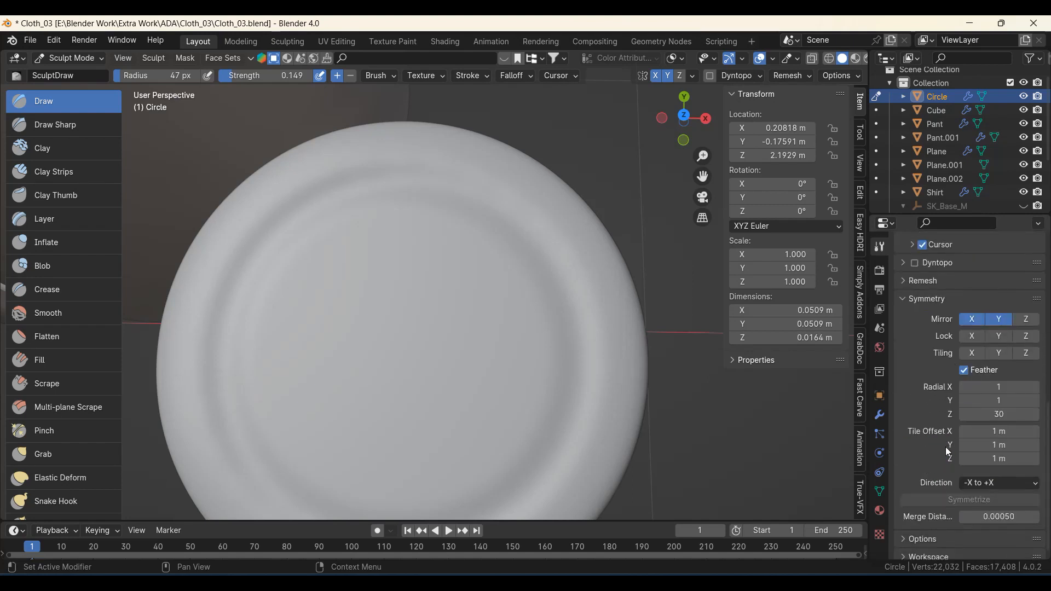
{"action": "left_click", "coordinate": [999, 407]}
{"action": "type", "text": "1"}
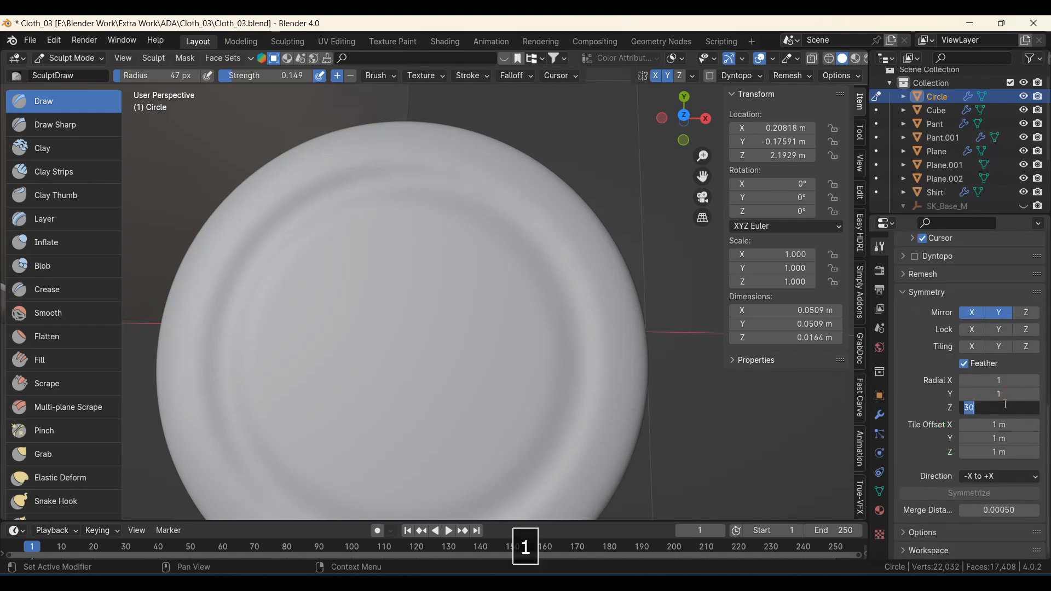
{"action": "key", "text": "Return"}
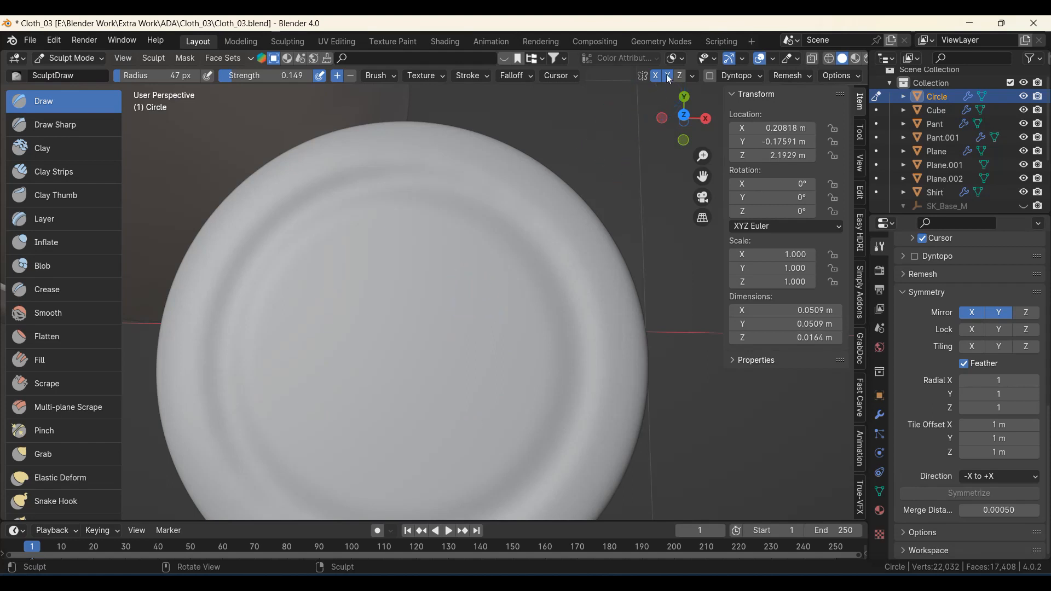
Try to carve four mirrored holes in the button's face with the Draw brush.
{"action": "mouse_move", "coordinate": [468, 299]}
{"action": "left_mouse_down", "text": "ctrl"}
{"action": "mouse_move", "coordinate": [495, 272]}
{"action": "mouse_move", "coordinate": [481, 321]}
{"action": "left_mouse_up", "text": "ctrl"}
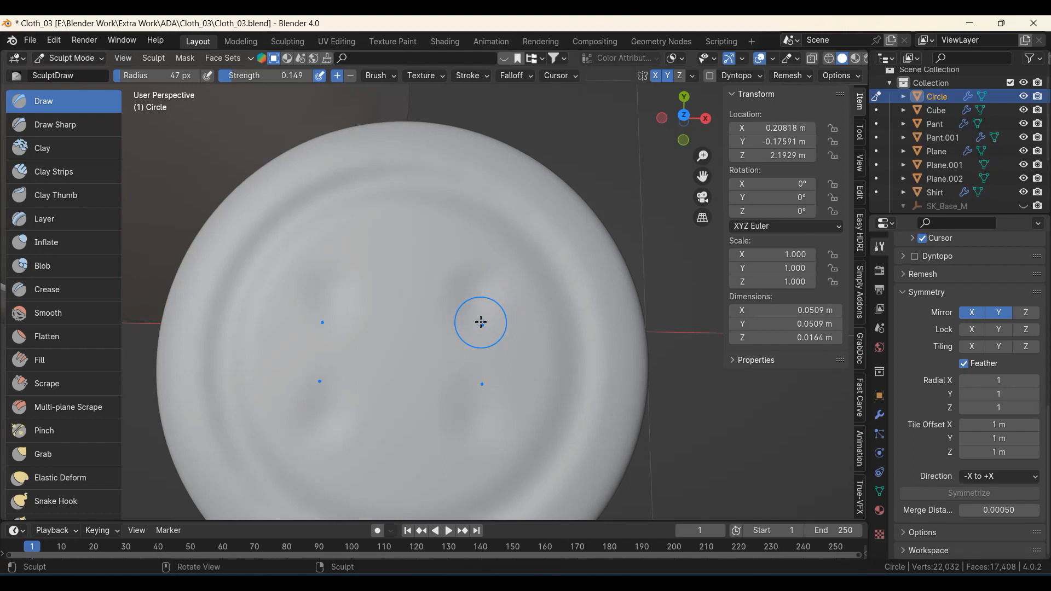
{"action": "scroll", "coordinate": [484, 325], "scroll_direction": "up", "scroll_amount": 1}
{"action": "key", "text": "ctrl+z"}
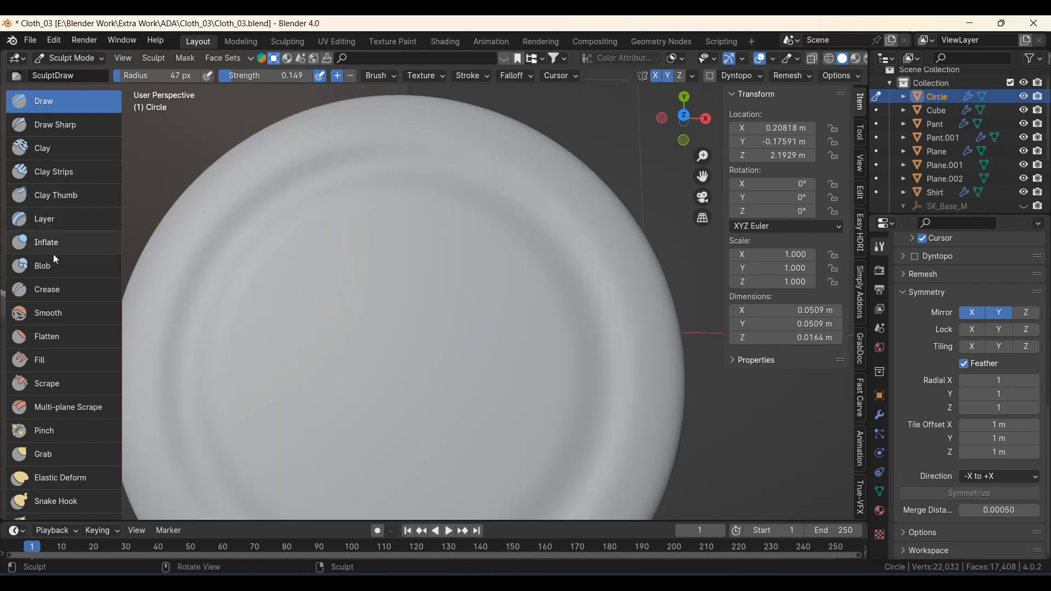
Carve four round mirrored thread holes around the button's center with the inverted Blob brush.
{"action": "left_click", "coordinate": [54, 265]}
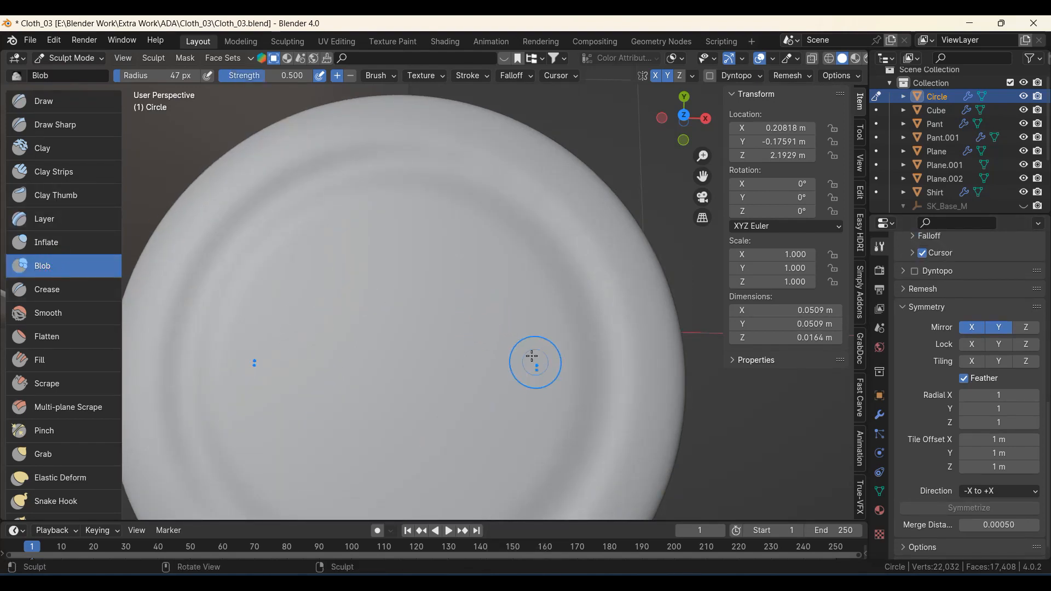
{"action": "mouse_move", "coordinate": [479, 302]}
{"action": "left_mouse_down", "text": "ctrl"}
{"action": "mouse_move", "coordinate": [464, 301]}
{"action": "mouse_move", "coordinate": [471, 290]}
{"action": "mouse_move", "coordinate": [458, 304]}
{"action": "left_mouse_up", "text": "ctrl"}
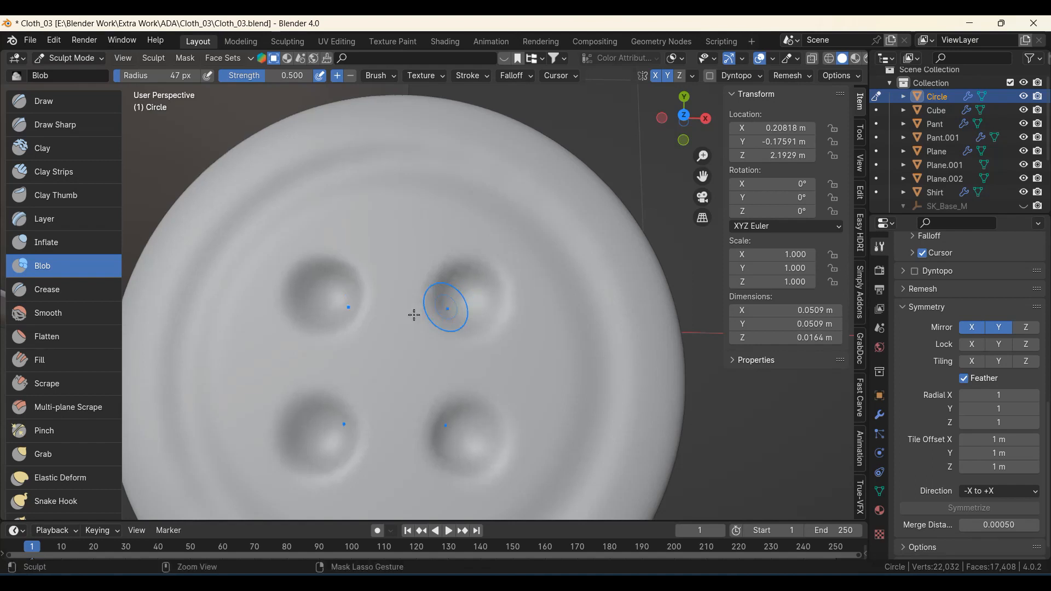
{"action": "scroll", "coordinate": [382, 387], "scroll_direction": "down", "scroll_amount": 5}
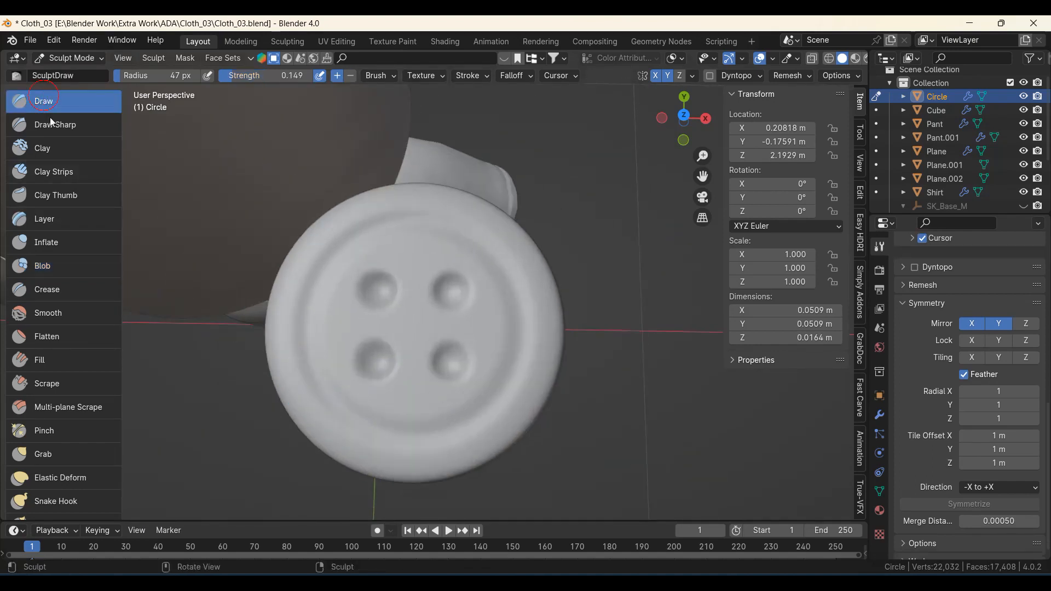
Set the Draw brush strength to 0.483 and sculpt raised horizontal thread strands joining each pair of holes.
{"action": "left_click", "coordinate": [44, 101]}
{"action": "scroll", "coordinate": [230, 235], "scroll_direction": "up", "scroll_amount": 10}
{"action": "left_click_drag", "start_coordinate": [261, 307], "coordinate": [420, 307], "text": "shift"}
{"action": "left_click_drag", "start_coordinate": [252, 77], "coordinate": [307, 77]}
{"action": "mouse_move", "coordinate": [341, 295]}
{"action": "left_mouse_down"}
{"action": "mouse_move", "coordinate": [446, 298]}
{"action": "mouse_move", "coordinate": [256, 294]}
{"action": "mouse_move", "coordinate": [253, 310]}
{"action": "left_mouse_up"}
Try vertical thread strands between the upper and lower holes, and undo them.
{"action": "mouse_move", "coordinate": [382, 373]}
{"action": "middle_mouse_down", "text": "shift"}
{"action": "mouse_move", "coordinate": [402, 300]}
{"action": "mouse_move", "coordinate": [398, 253]}
{"action": "middle_mouse_up", "text": "shift"}
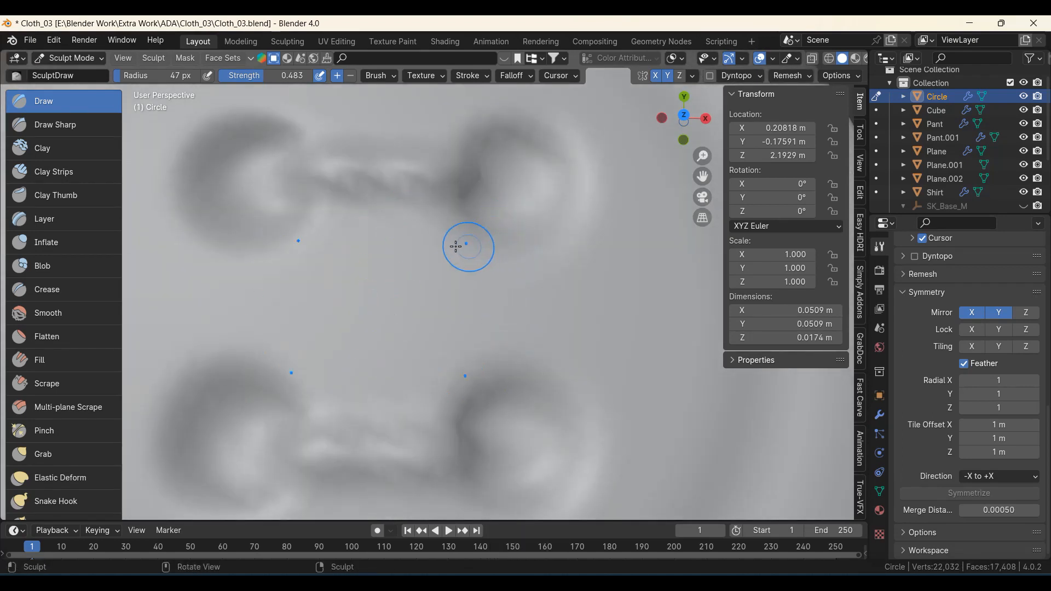
{"action": "mouse_move", "coordinate": [251, 207]}
{"action": "left_mouse_down"}
{"action": "mouse_move", "coordinate": [229, 370]}
{"action": "mouse_move", "coordinate": [242, 211]}
{"action": "left_mouse_up"}
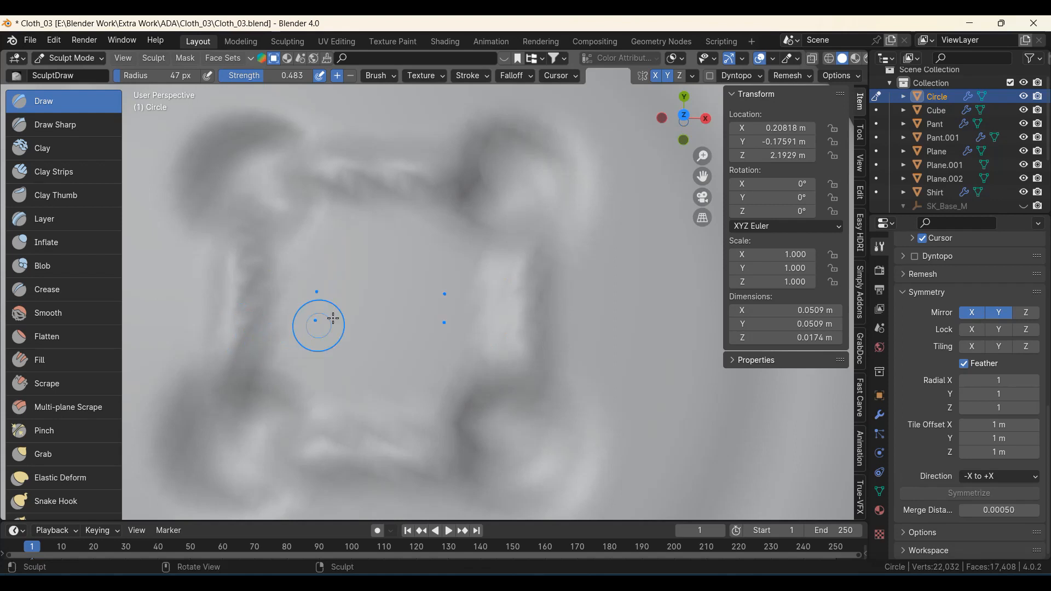
{"action": "middle_click_drag", "start_coordinate": [333, 318], "coordinate": [375, 401], "text": "ctrl"}
{"action": "middle_click_drag", "start_coordinate": [397, 333], "coordinate": [393, 415], "text": "ctrl"}
{"action": "key", "text": "ctrl+z"}
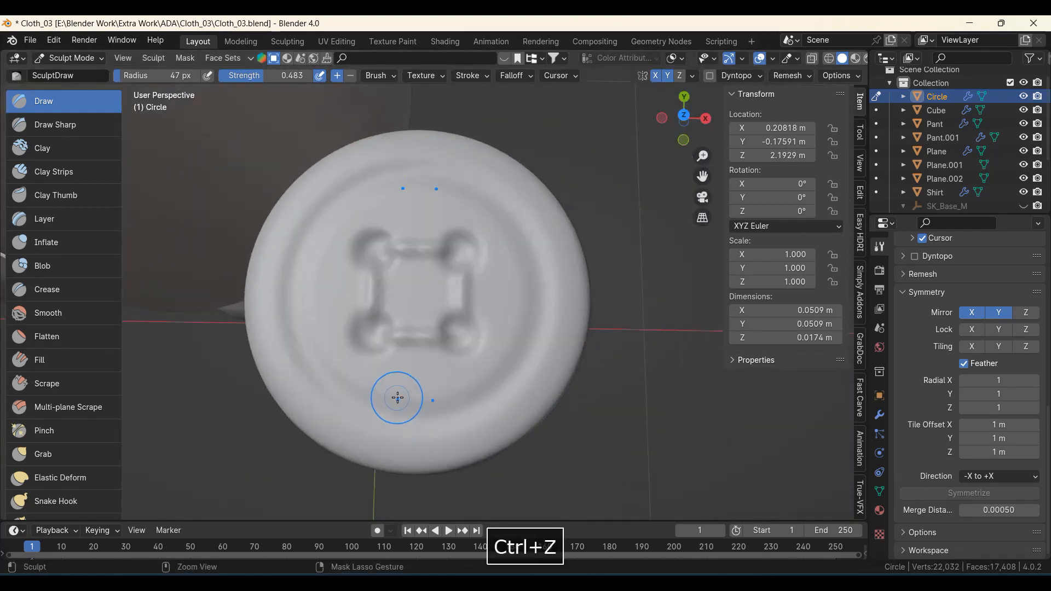
{"action": "key", "text": "ctrl+z"}
Return the button to Object Mode and bring it into view together with the shirt.
{"action": "middle_click_drag", "start_coordinate": [429, 318], "coordinate": [399, 353], "text": "ctrl"}
{"action": "scroll", "coordinate": [400, 350], "scroll_direction": "up", "scroll_amount": 3}
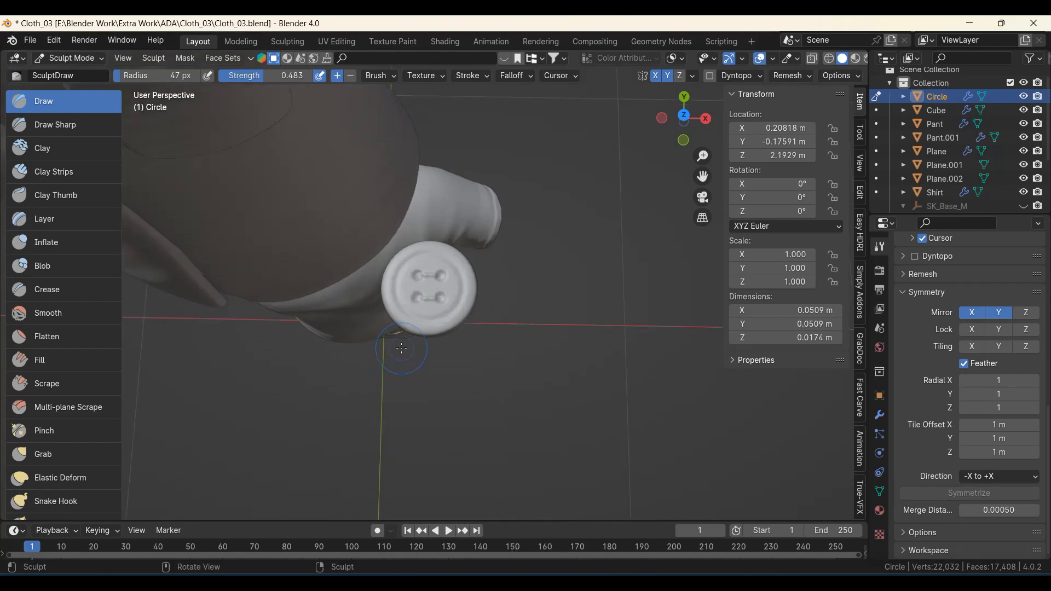
{"action": "middle_click_drag", "start_coordinate": [402, 338], "coordinate": [403, 433], "text": "ctrl"}
{"action": "key", "text": "Tab"}
{"action": "left_click", "coordinate": [441, 335]}
{"action": "middle_click_drag", "start_coordinate": [442, 324], "coordinate": [425, 446], "text": "ctrl"}
{"action": "mouse_move", "coordinate": [408, 378]}
{"action": "middle_mouse_down"}
{"action": "mouse_move", "coordinate": [436, 211]}
{"action": "mouse_move", "coordinate": [431, 316]}
{"action": "mouse_move", "coordinate": [429, 305]}
{"action": "middle_mouse_up"}
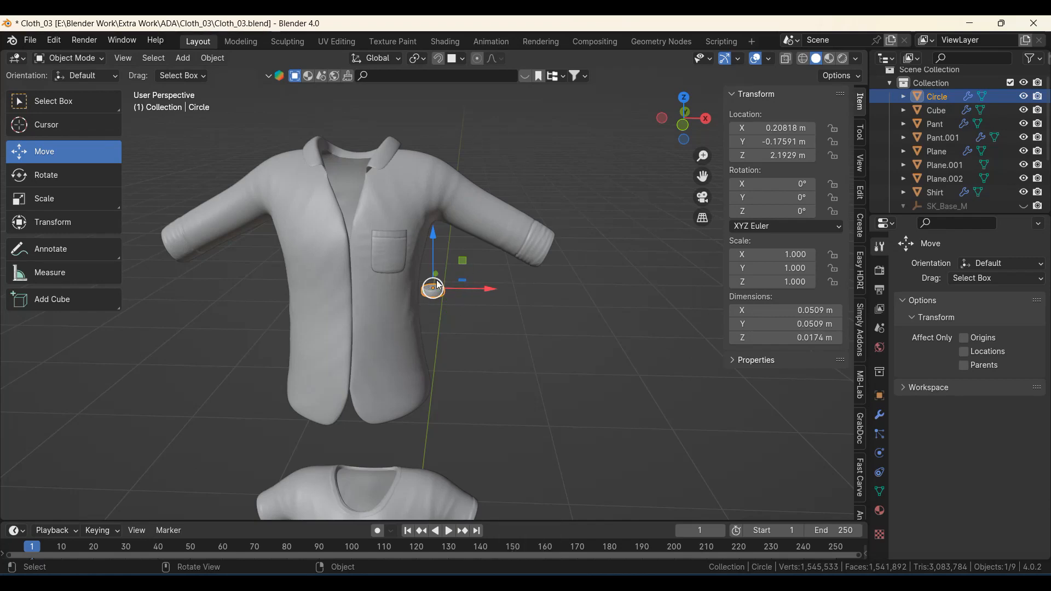
{"action": "middle_click_drag", "start_coordinate": [437, 285], "coordinate": [362, 437], "text": "ctrl"}
{"action": "middle_click_drag", "start_coordinate": [362, 438], "coordinate": [469, 382], "text": "shift"}
{"action": "scroll", "coordinate": [370, 383], "scroll_direction": "up", "scroll_amount": 1}
{"action": "middle_click_drag", "start_coordinate": [469, 382], "coordinate": [476, 420], "text": "shift"}
{"action": "scroll", "coordinate": [442, 402], "scroll_direction": "up", "scroll_amount": 2}
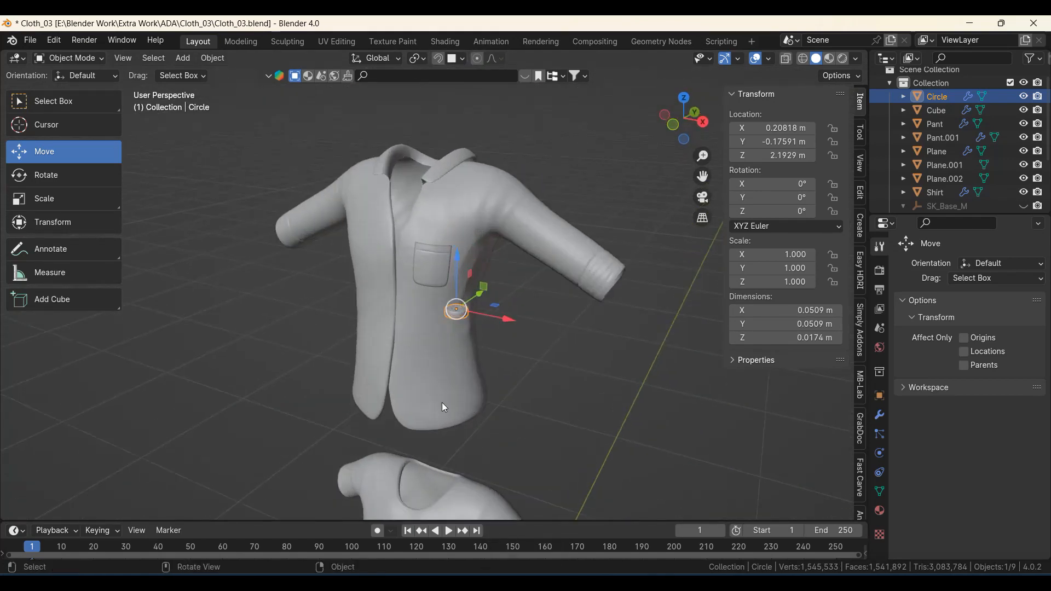